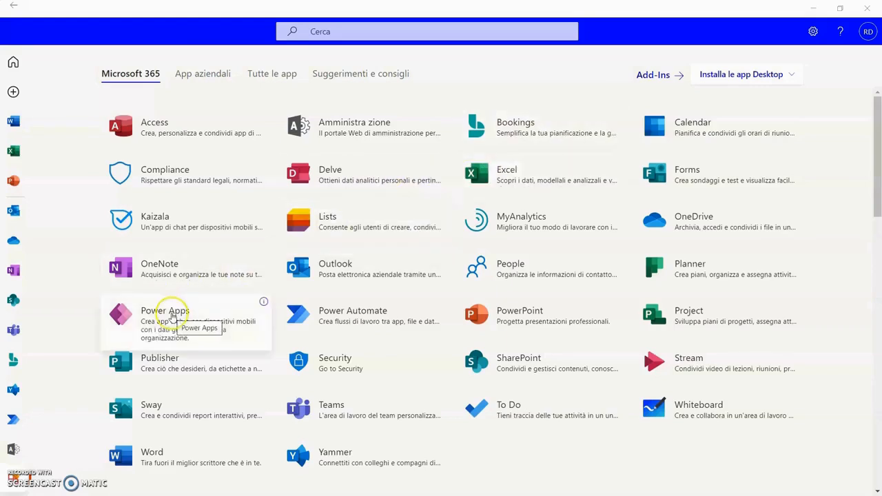
- Launch Power Apps from the Microsoft 365 app list
left_click(172, 315)
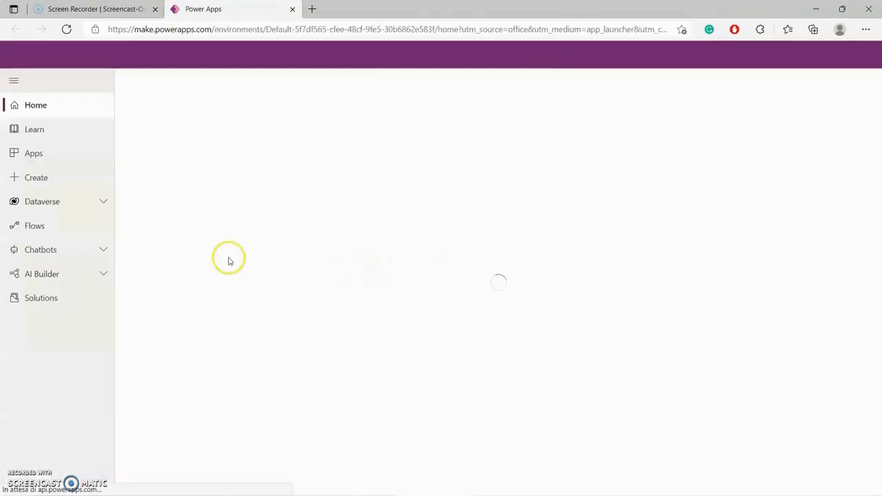
- Go to the Apps list and run the Service Desk - Tablet_iPad_Italiano app in preview
left_click(33, 155)
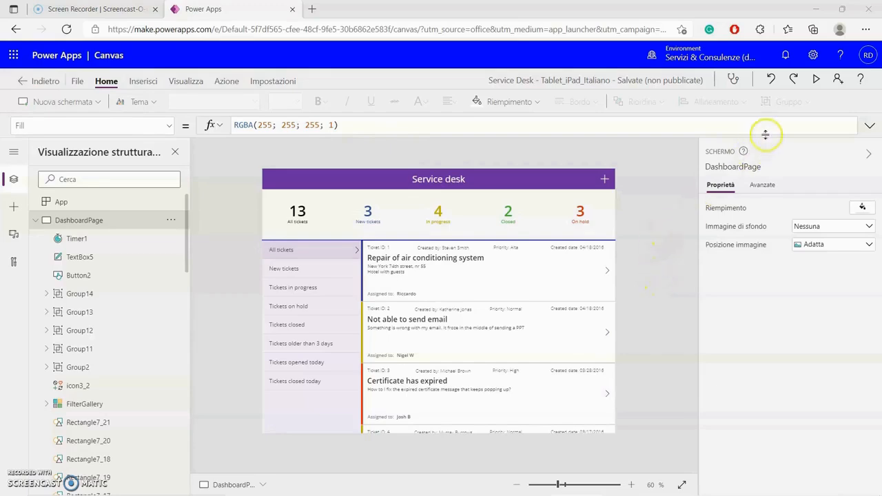
left_click(817, 82)
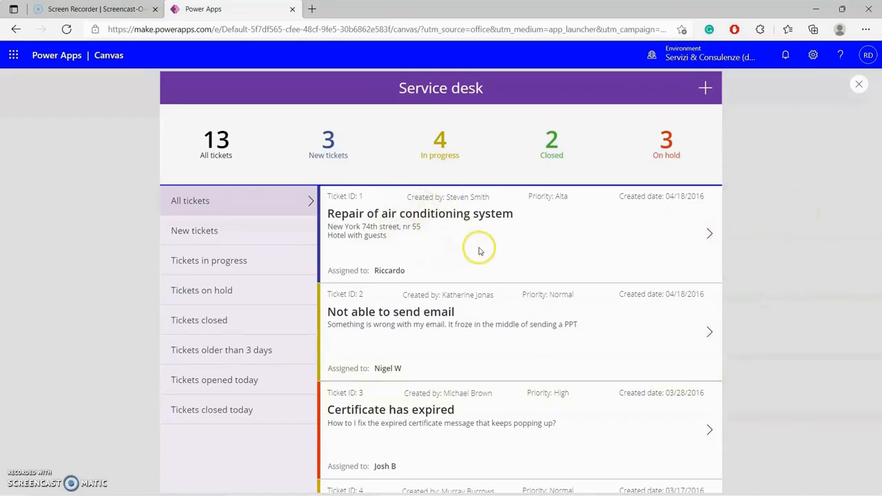
- Open the first ticket in preview and check its Ticket status choices
left_click(710, 234)
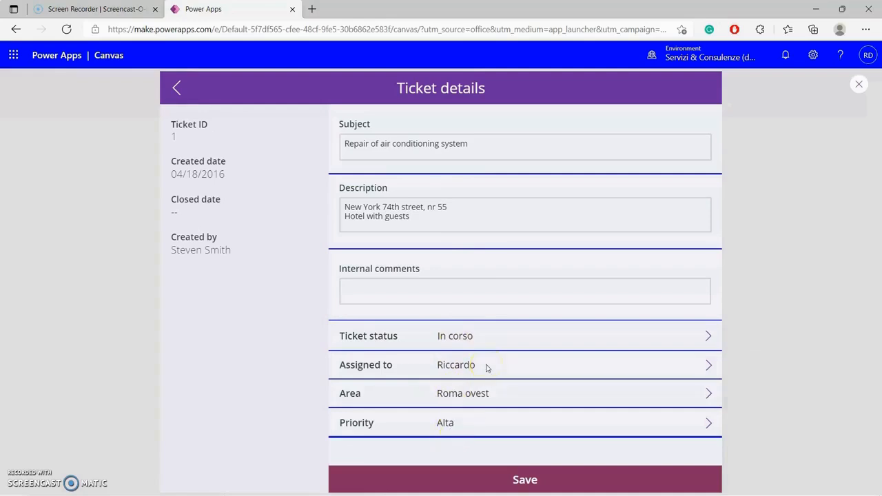
left_click(706, 339)
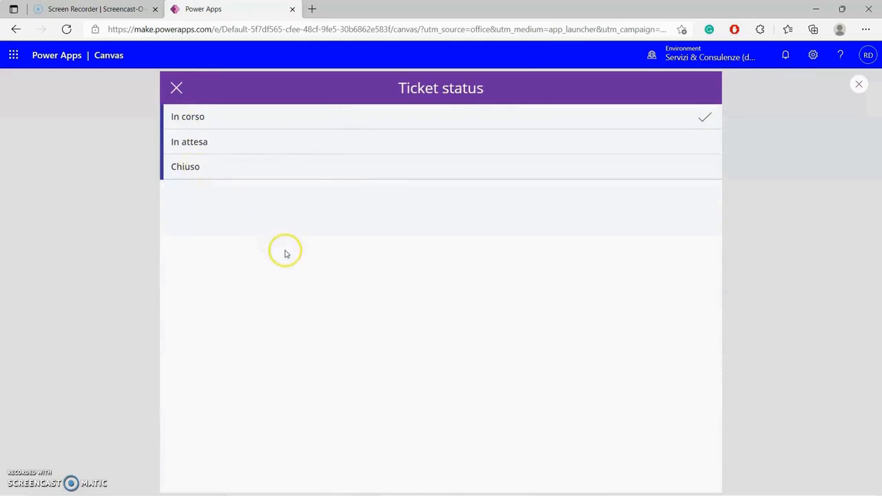
left_click(859, 84)
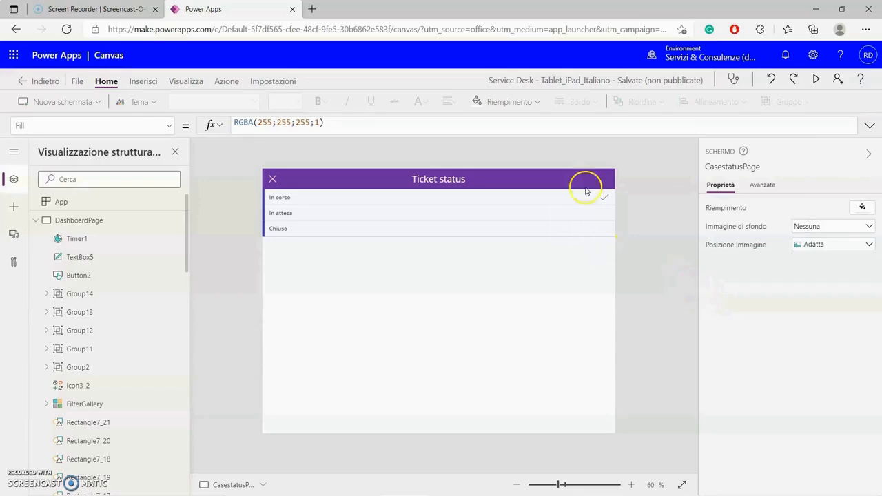
left_click(817, 80)
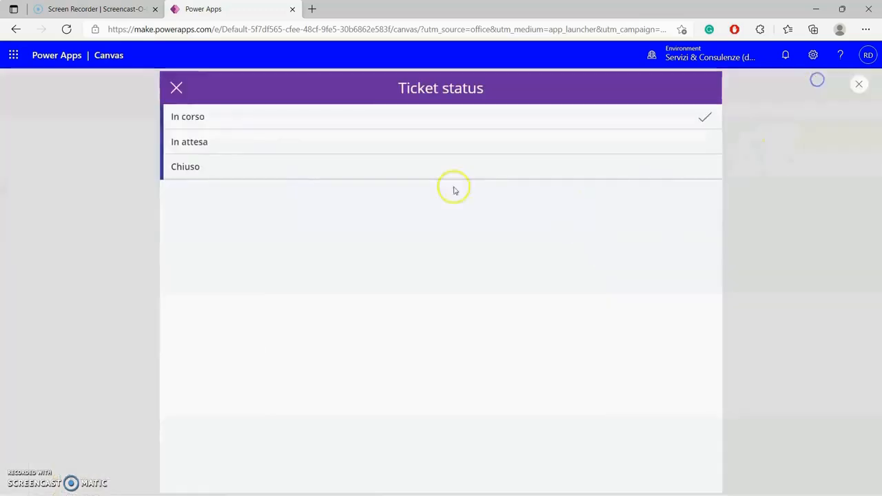
left_click(174, 90)
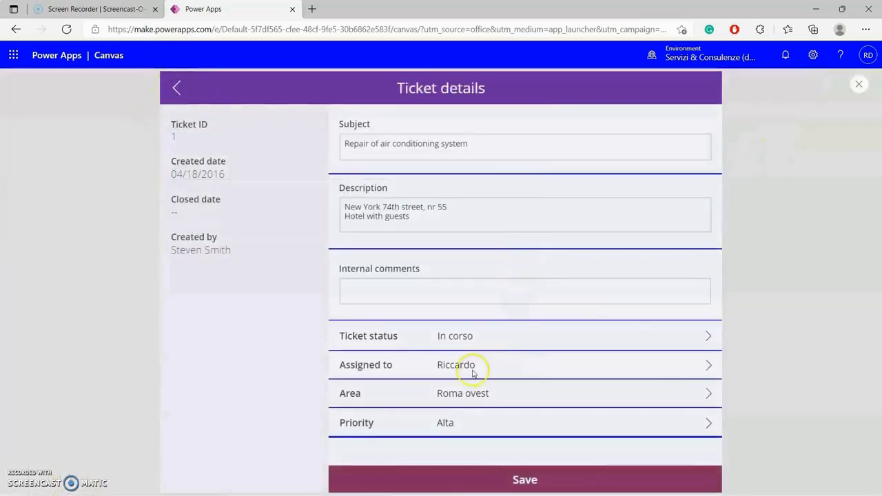
- Check the Assigned to, Area and Priority lists, return to the ticket list and exit preview
left_click(708, 366)
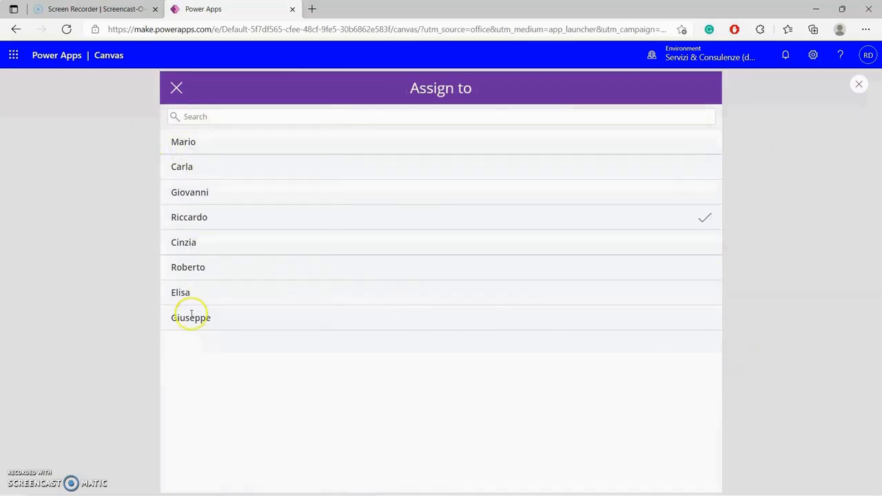
left_click(176, 89)
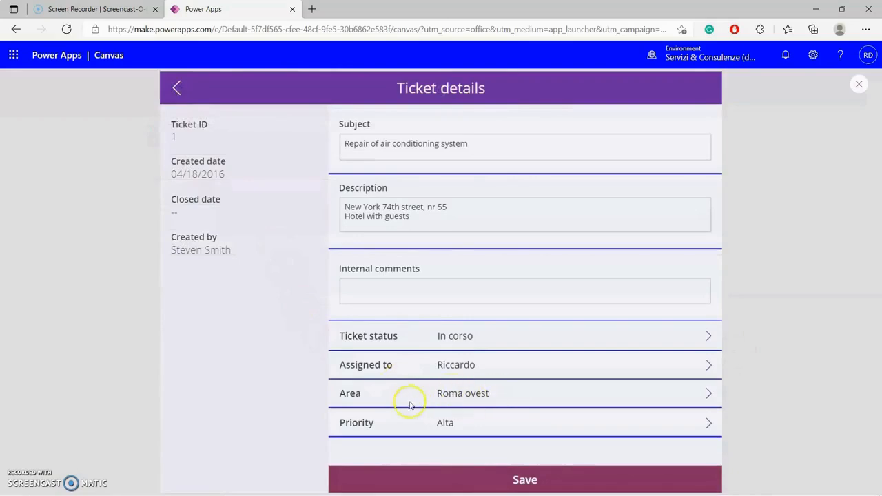
left_click(709, 395)
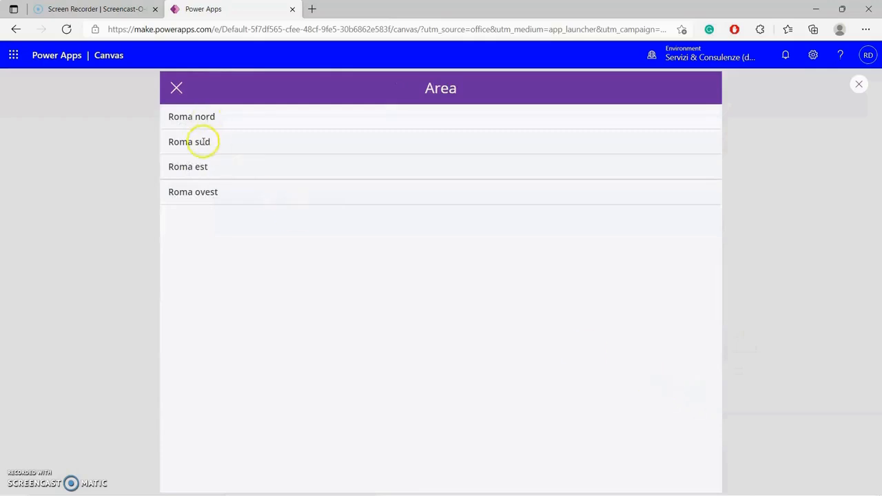
left_click(177, 88)
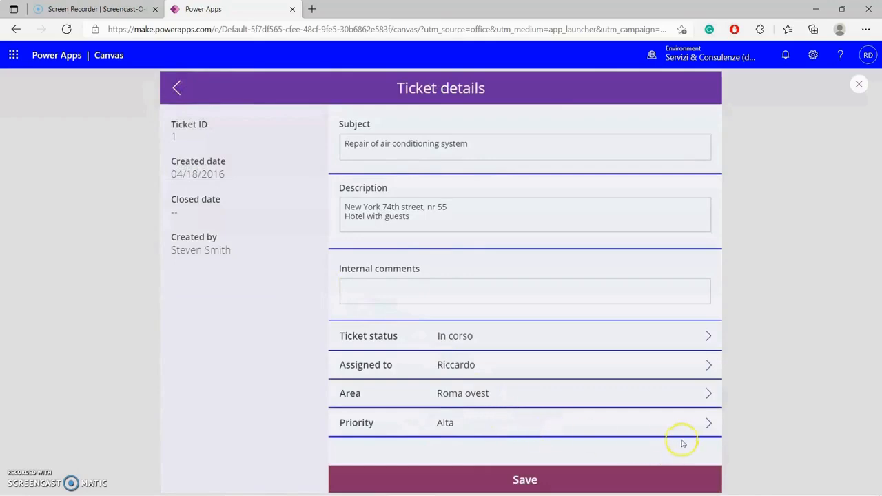
left_click(699, 423)
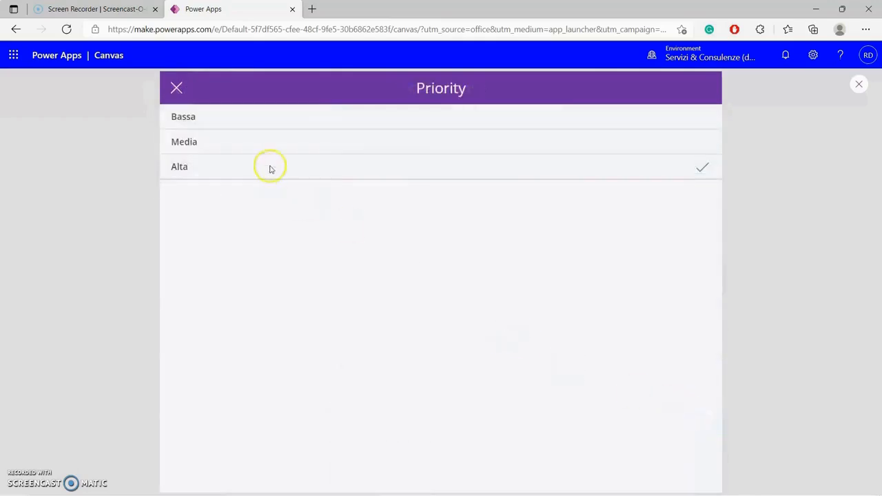
left_click(178, 88)
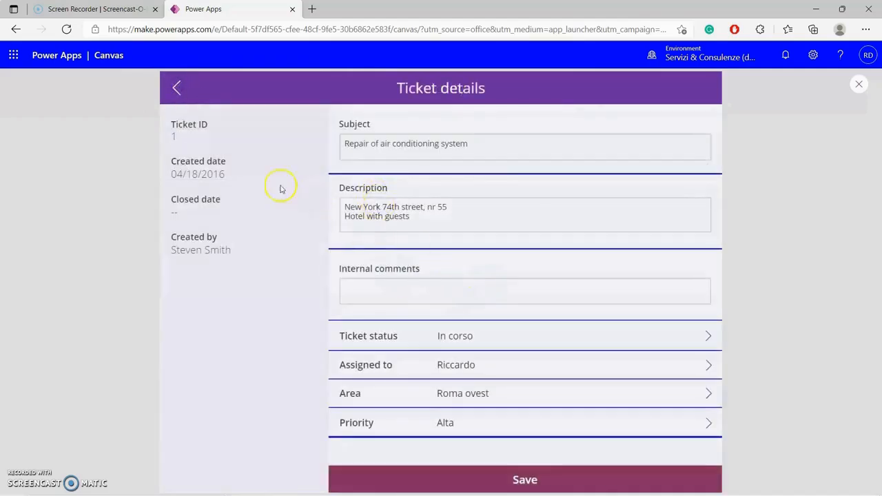
left_click(178, 89)
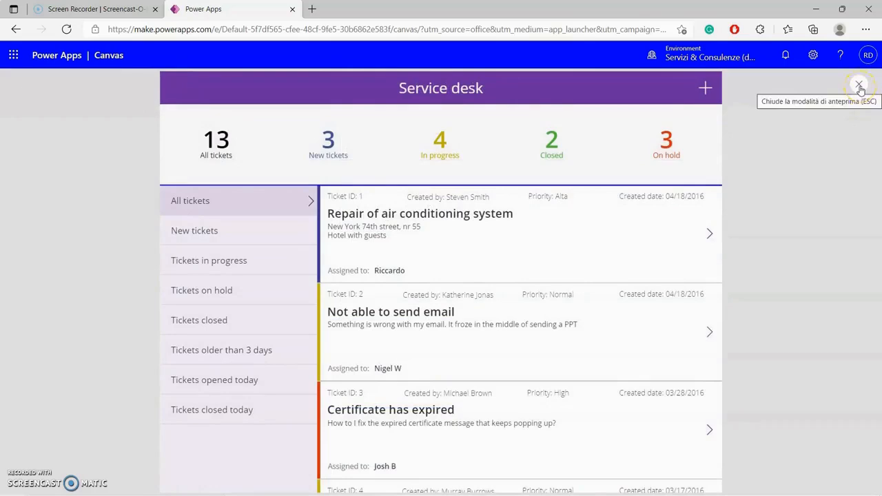
left_click(860, 86)
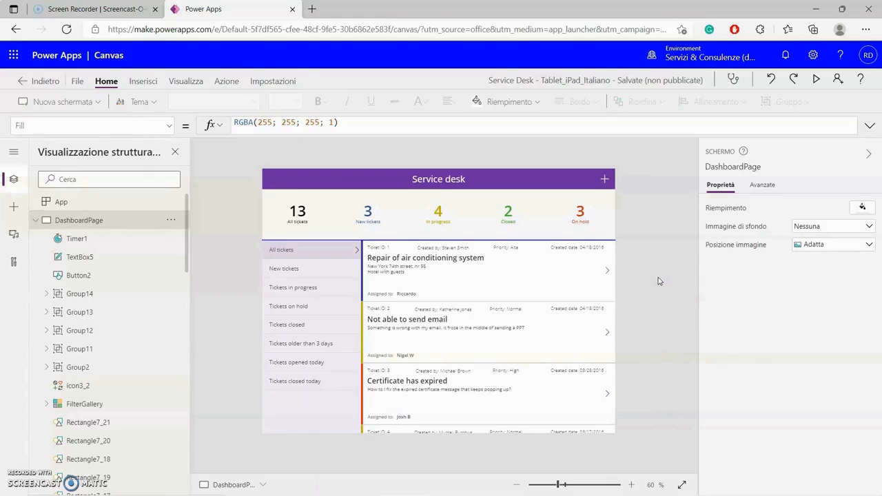
- Change the All tickets counter caption to Tutti
left_click(656, 293)
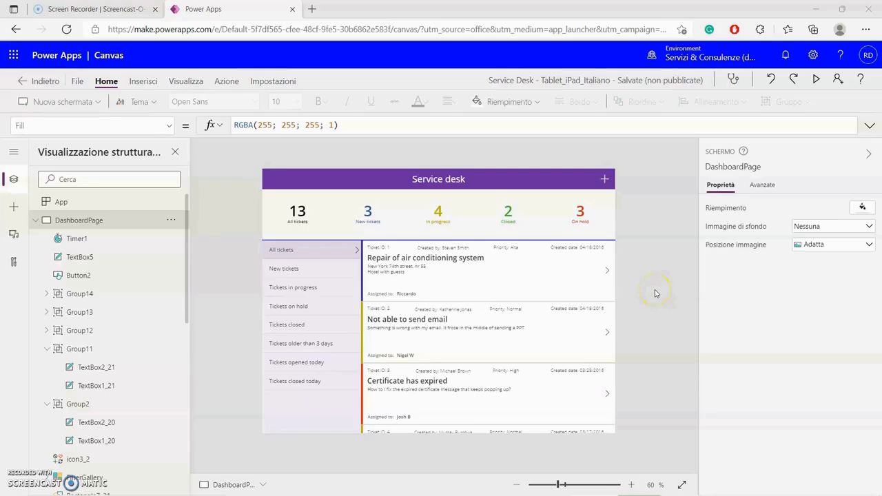
left_click(297, 222)
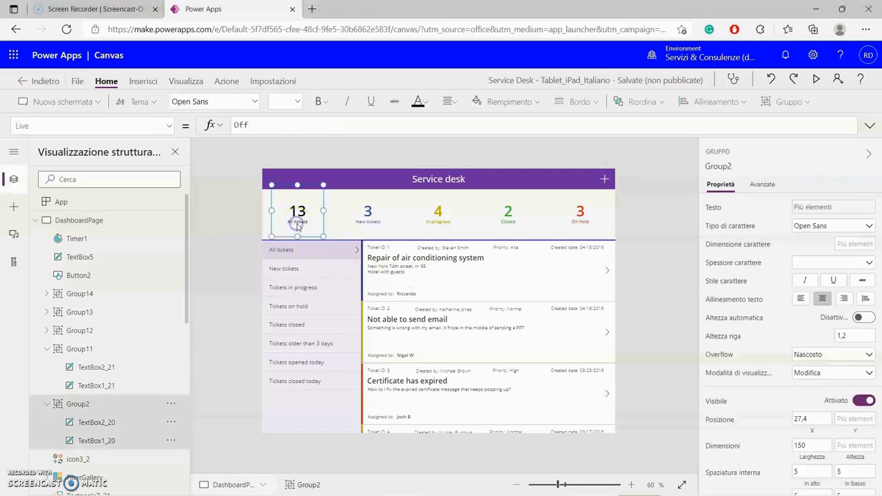
left_click(297, 222)
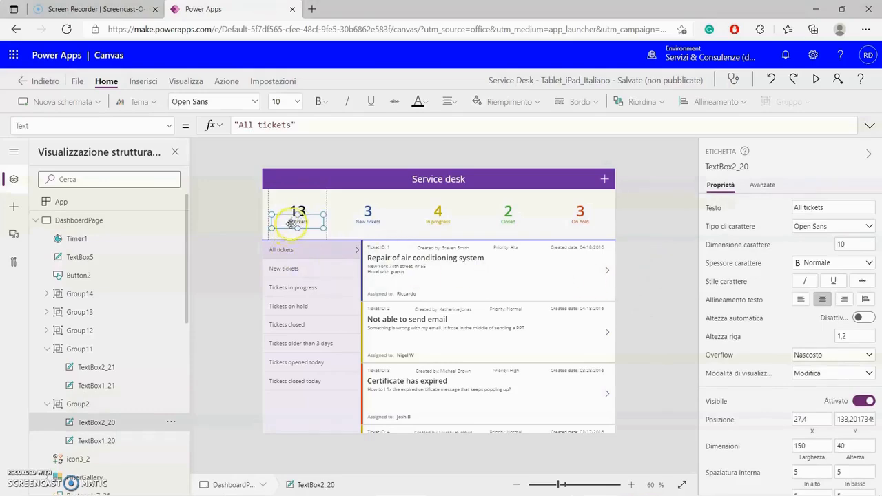
double_click(293, 222)
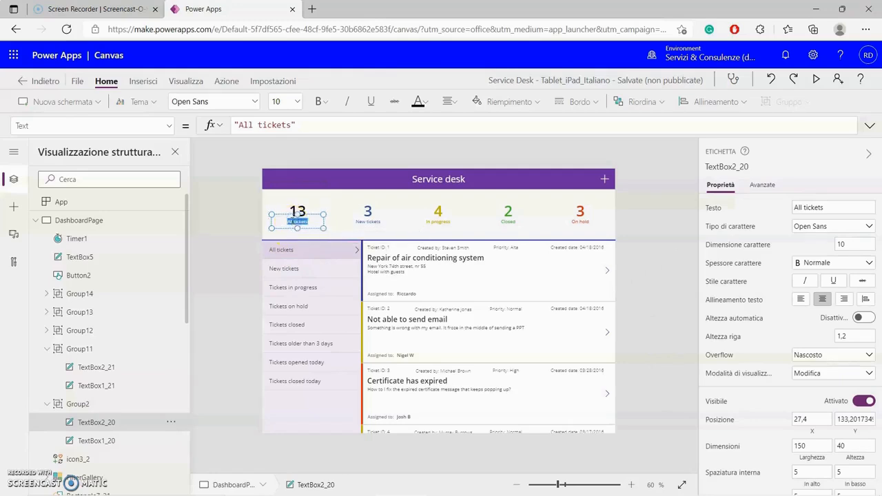
left_click(254, 126)
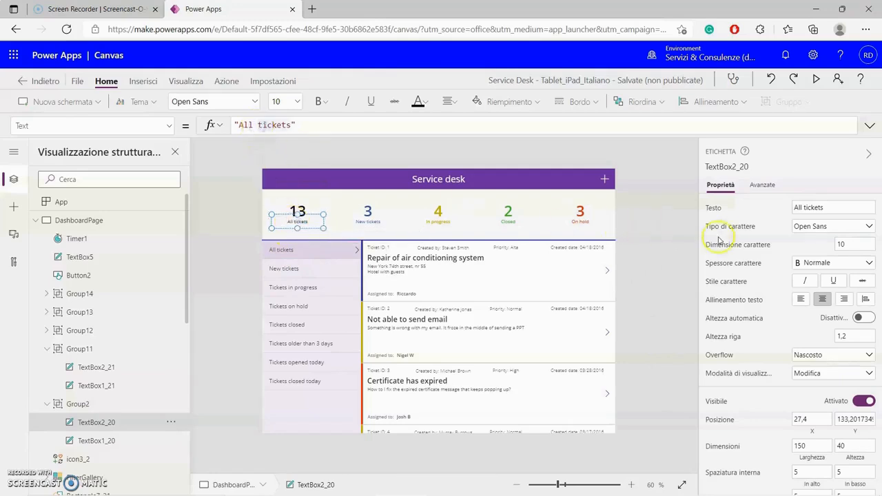
left_click(824, 207)
left_click_drag(824, 208, 765, 198)
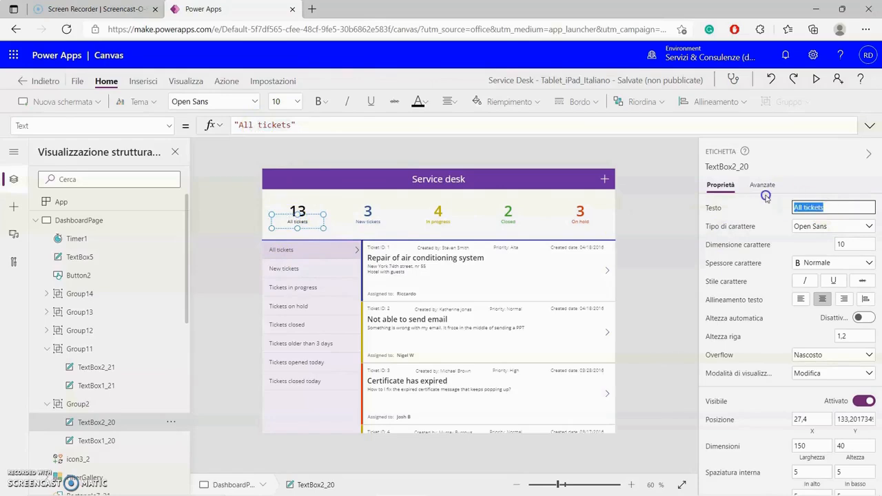
type("Tutti")
left_click(669, 230)
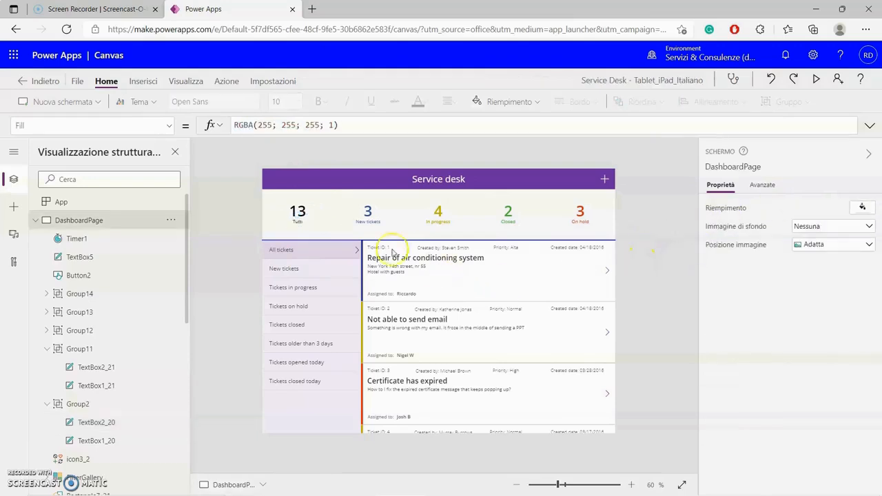
- Rename the New tickets and In progress captions to Nuovi and In corso
left_click(370, 222)
double_click(370, 223)
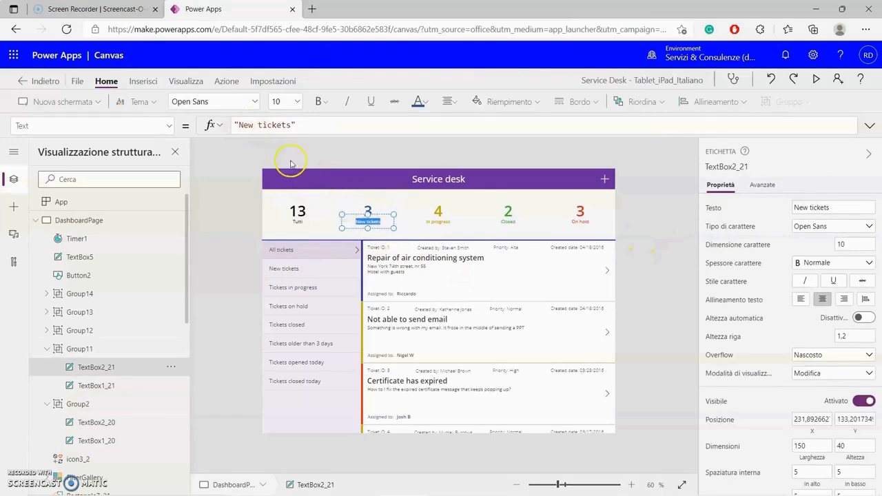
left_click(813, 209)
left_click_drag(836, 209, 781, 200)
type("Nu")
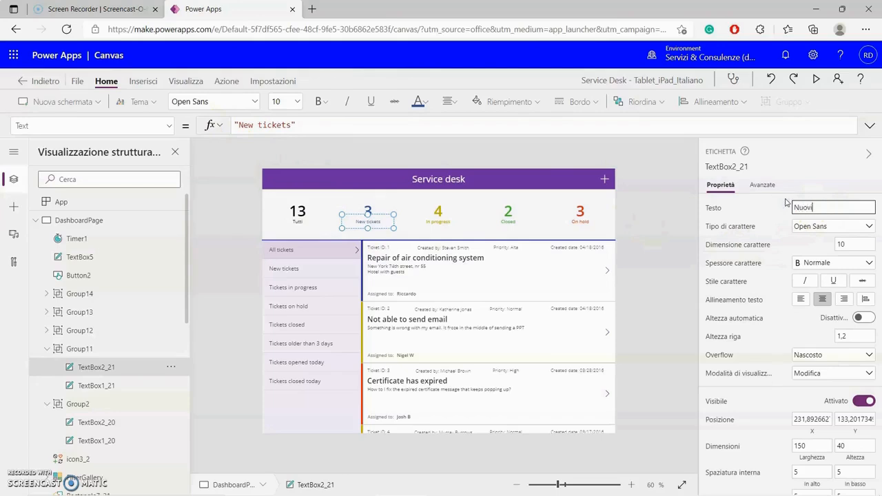
type("ovi")
left_click(437, 221)
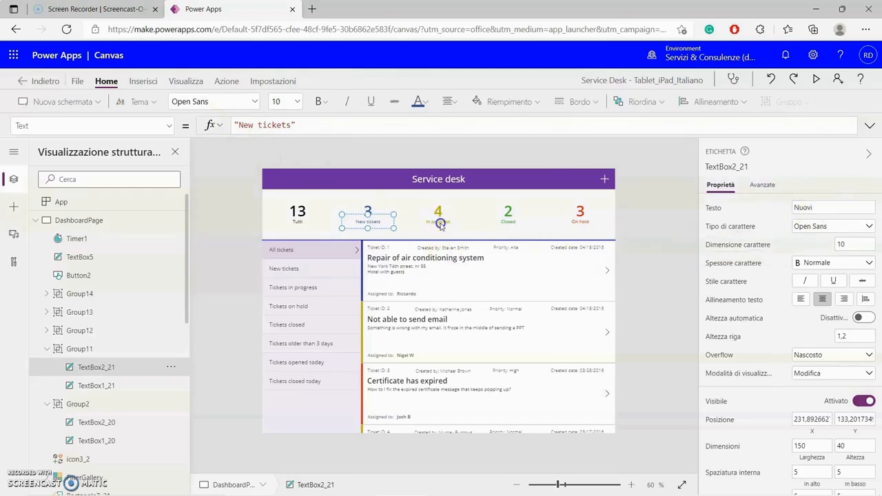
left_click(439, 222)
left_click(438, 222)
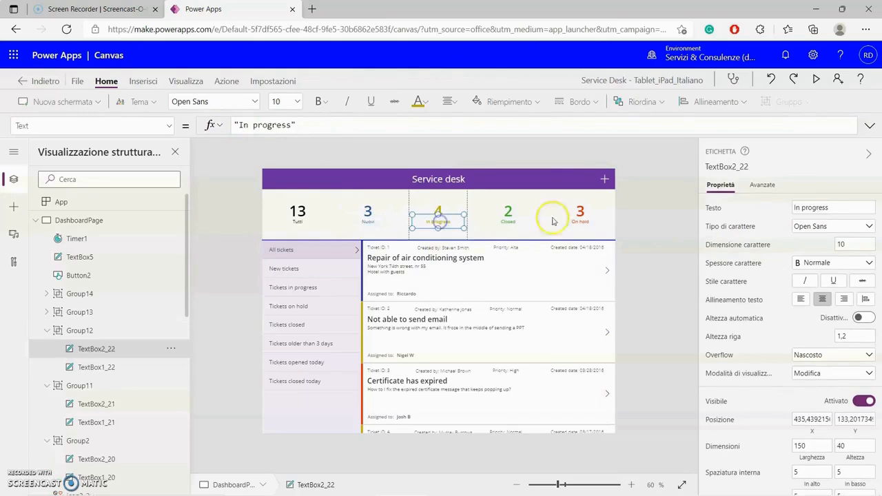
left_click_drag(841, 208, 784, 204)
type("In corso")
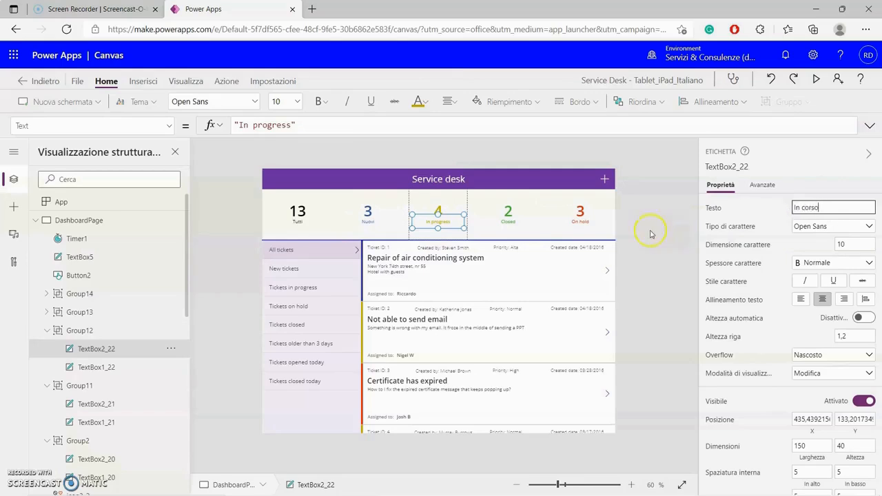
left_click(651, 235)
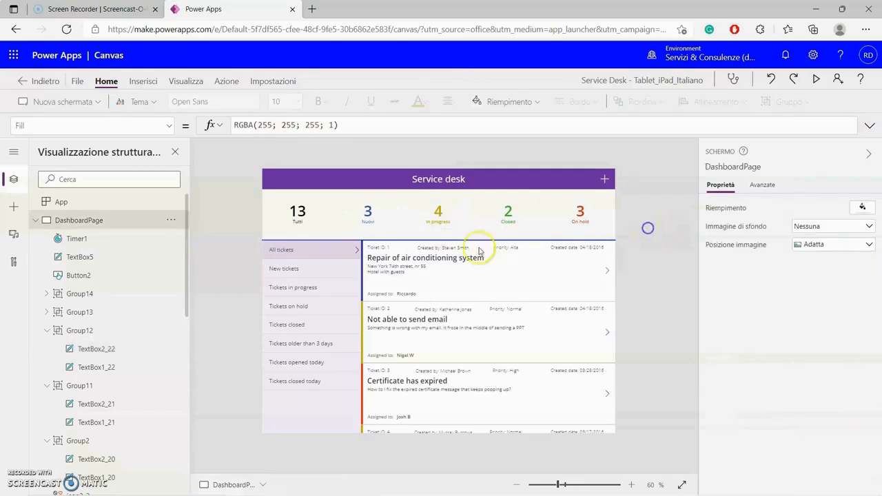
left_click(508, 223)
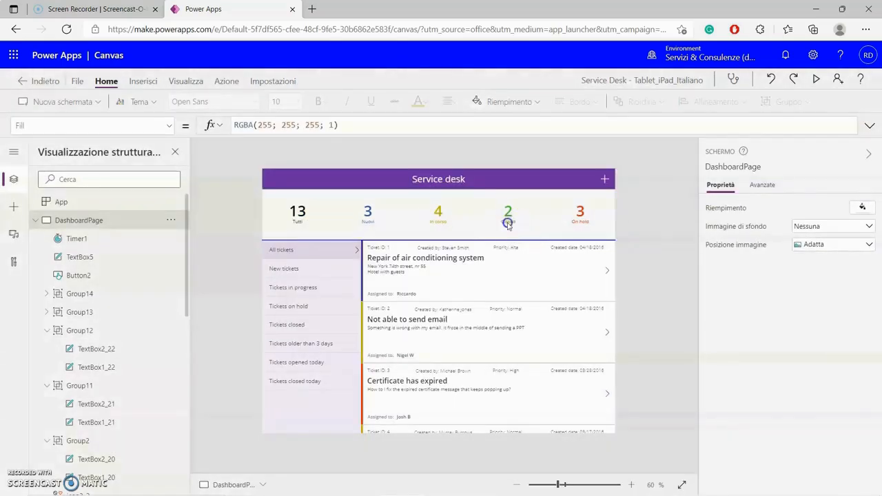
- Rename the Closed and On hold captions to Chiusi and In attesa
left_click(509, 222)
left_click(818, 207)
left_click_drag(819, 207, 783, 207)
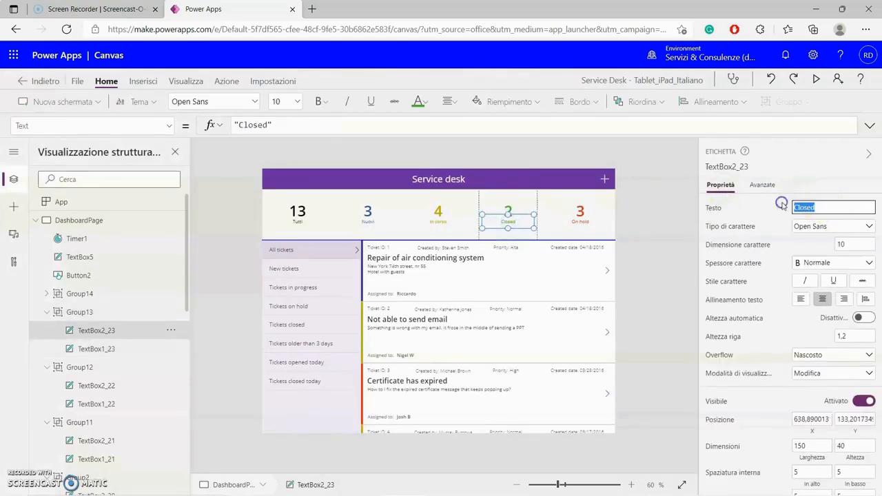
type("Chiusi")
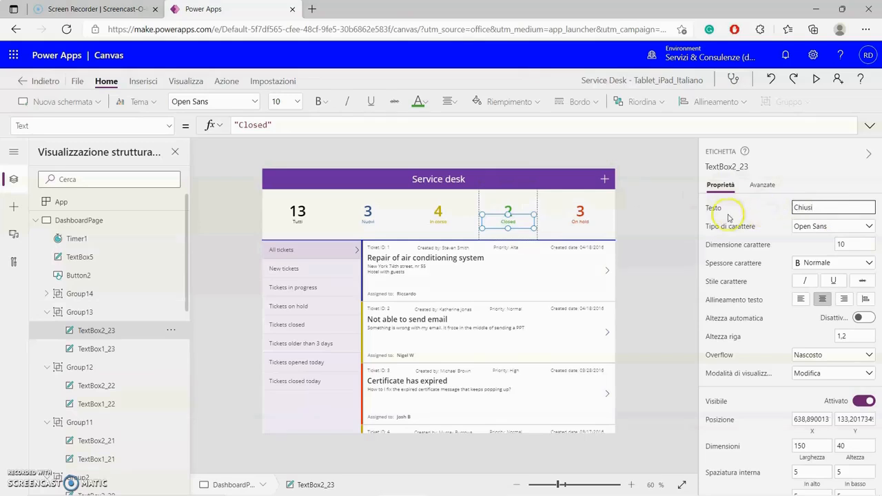
left_click(582, 222)
left_click(582, 222)
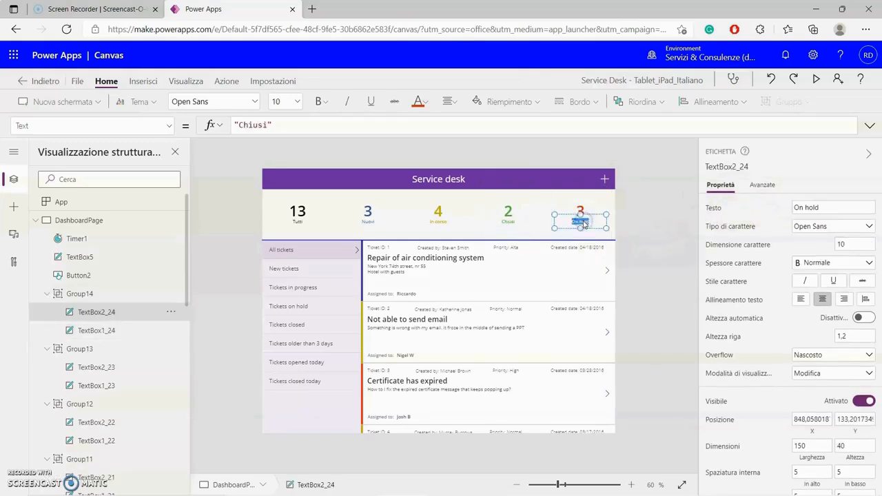
left_click(818, 207)
left_click_drag(818, 207, 779, 202)
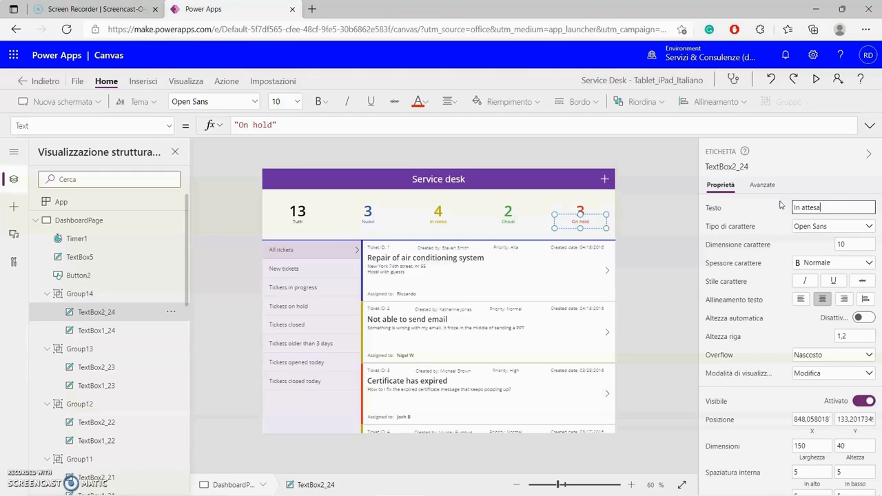
type("In attesa")
left_click(666, 250)
left_click(656, 397)
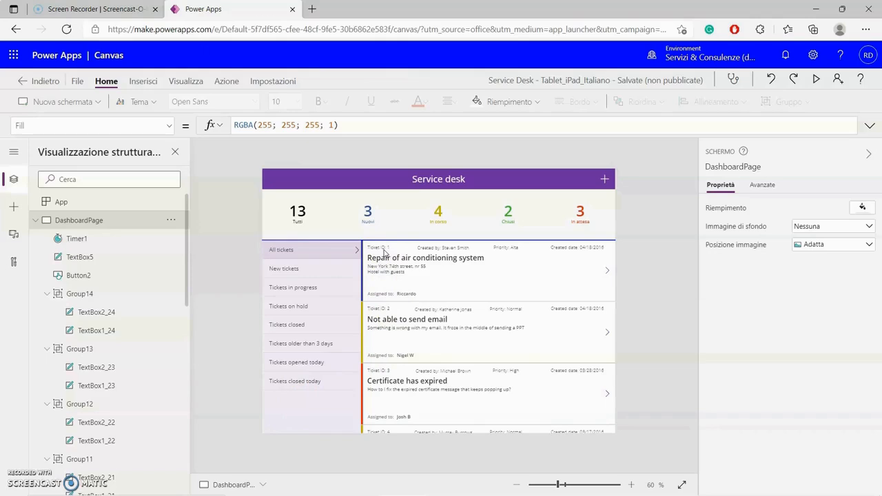
- Select the ticket card's priority caption and show its advanced properties
left_click(439, 248)
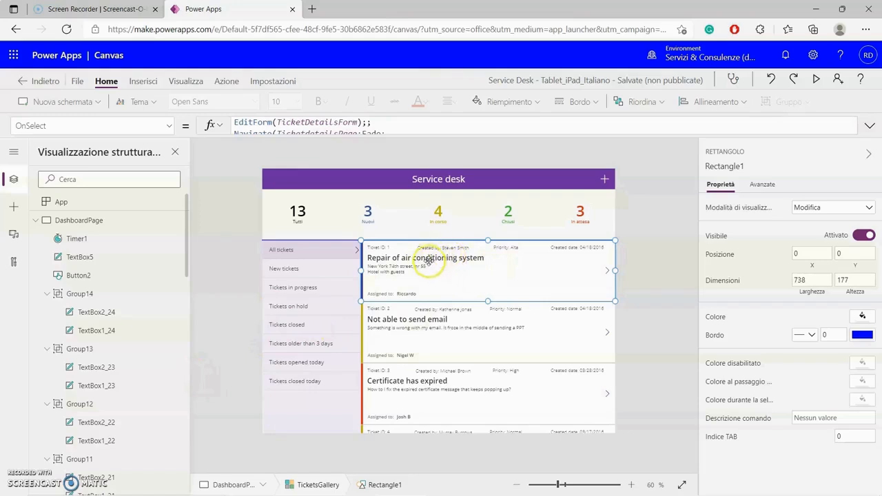
scroll(144, 351, "down", 4)
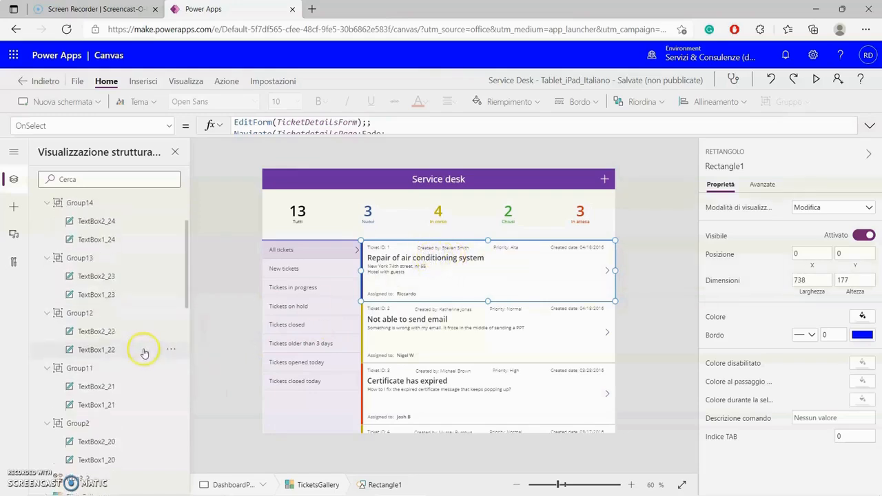
scroll(144, 352, "down", 5)
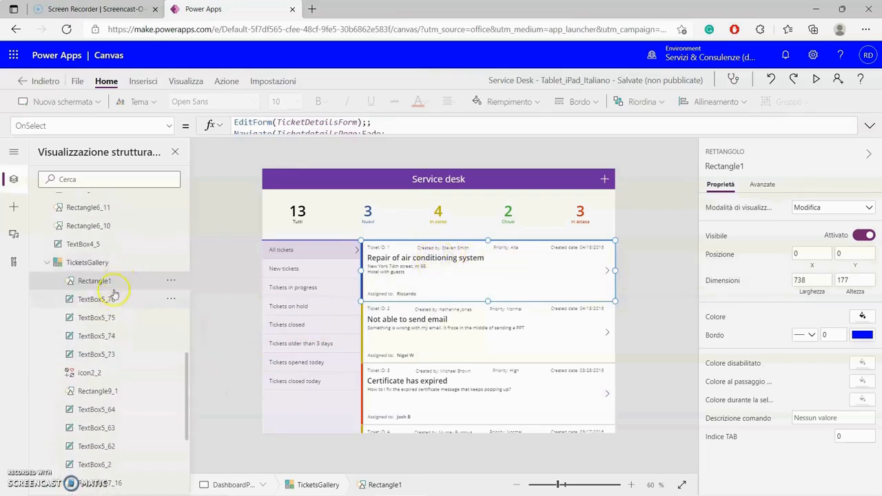
left_click(103, 301)
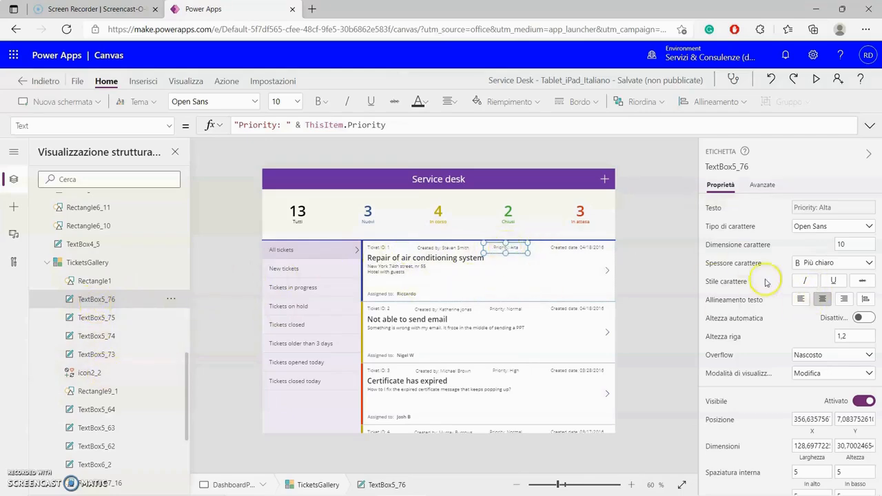
left_click(765, 186)
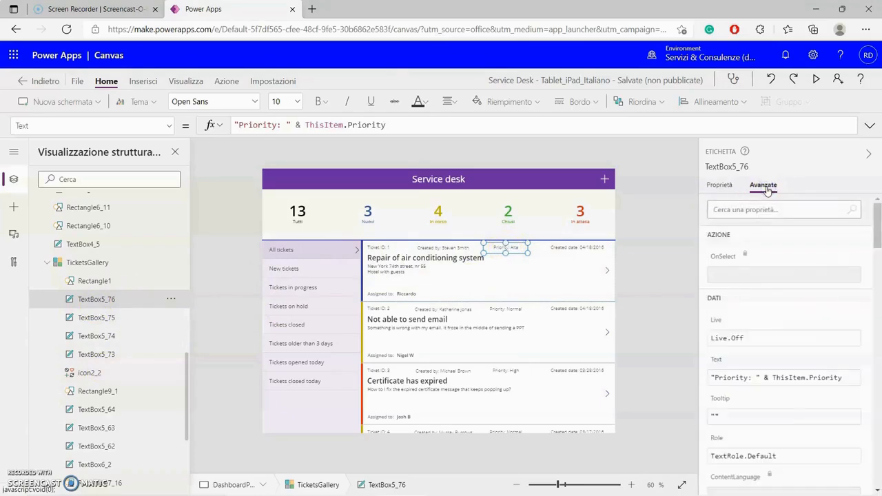
left_click(772, 274)
scroll(783, 307, "down", 3)
scroll(807, 406, "down", 3)
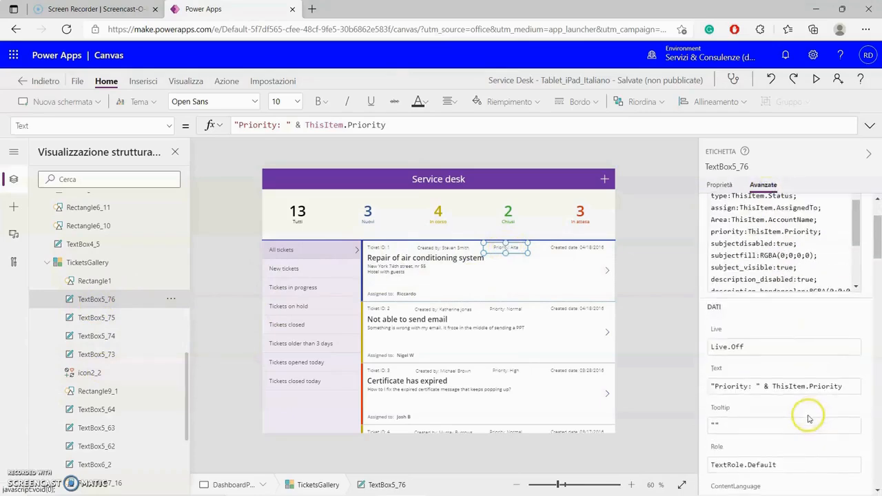
scroll(808, 414, "down", 5)
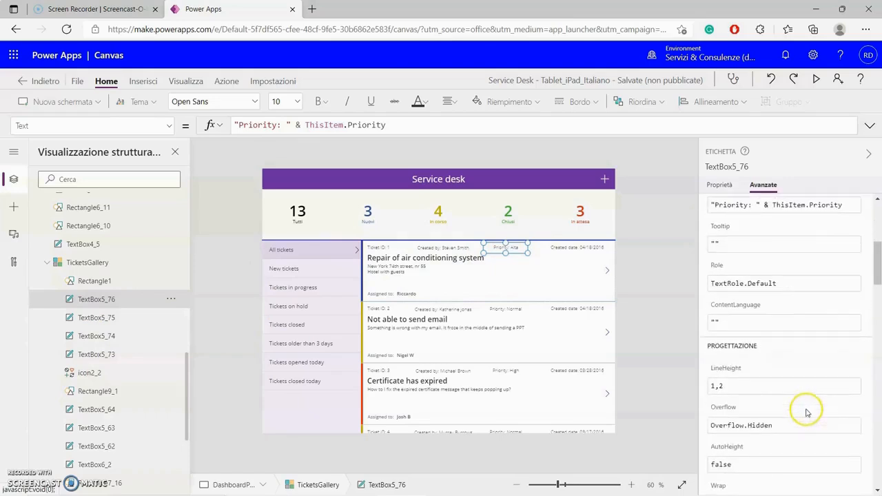
scroll(807, 412, "down", 2)
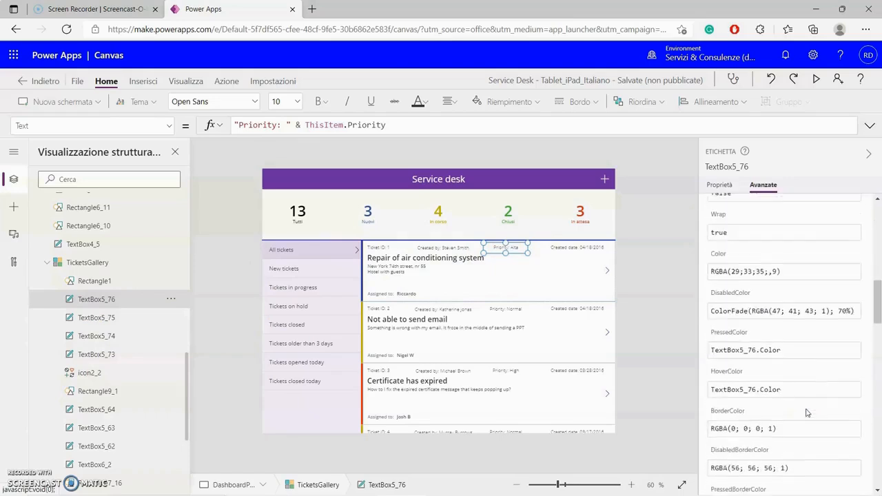
scroll(802, 410, "up", 5)
scroll(801, 410, "up", 3)
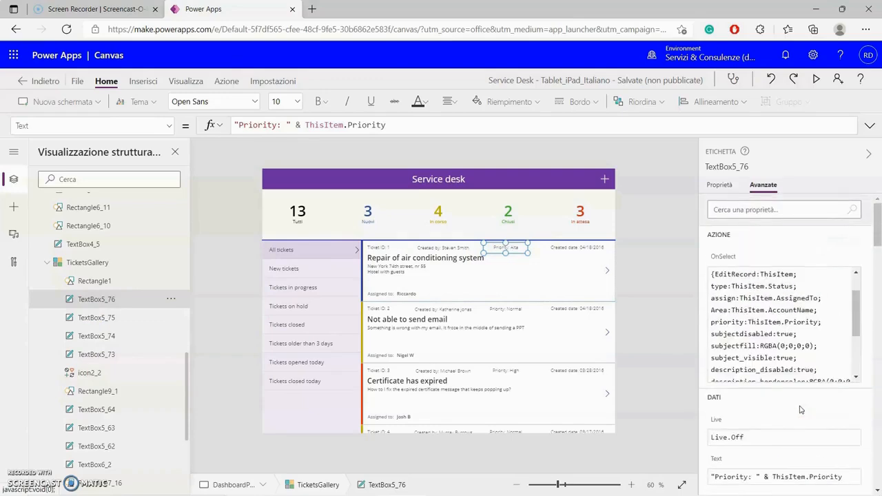
scroll(801, 409, "down", 2)
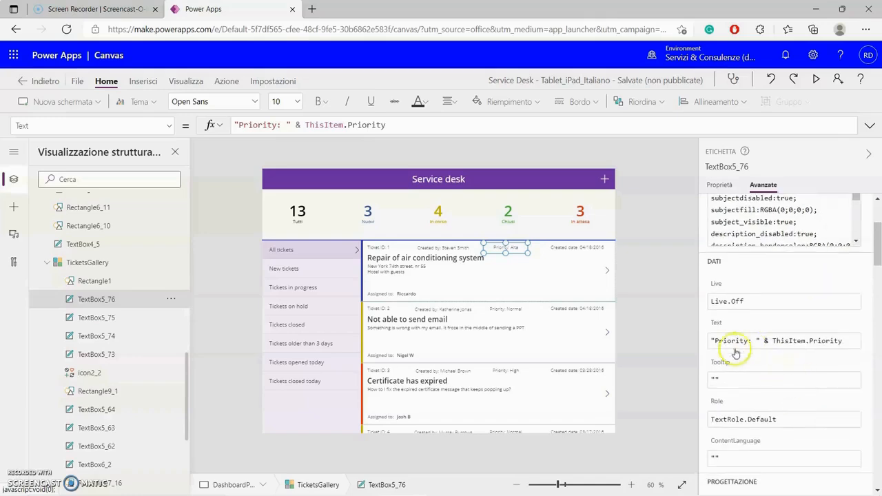
- Edit the caption's Text formula so Priority becomes Priorità
left_click(715, 343)
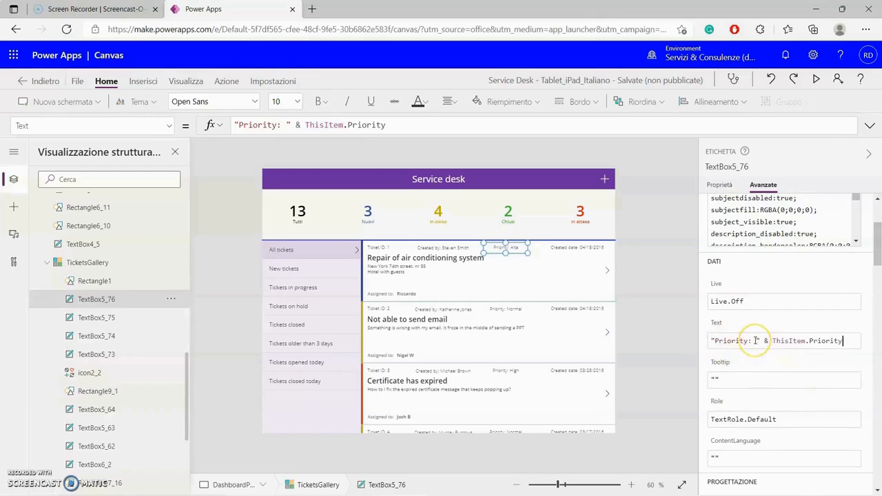
left_click(743, 346)
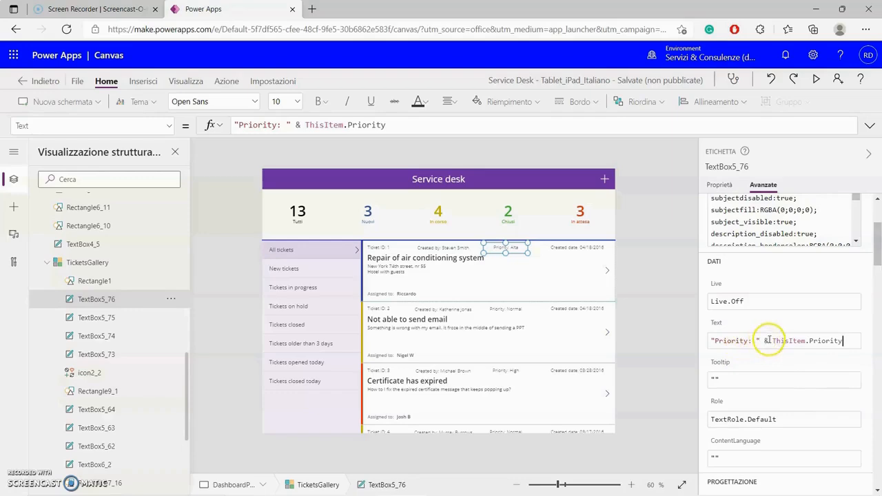
left_click(769, 341)
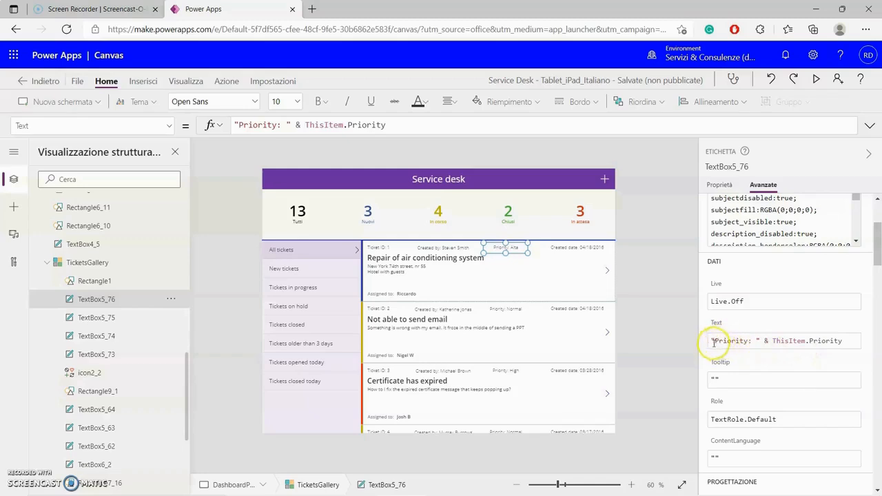
left_click_drag(714, 341, 727, 340)
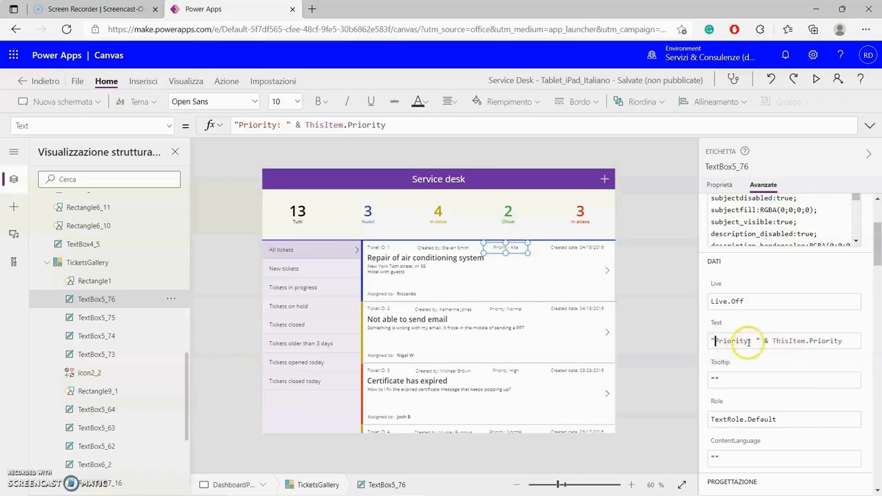
left_click(748, 342)
key("BackSpace")
key("BackSpace")
key("BackSpace")
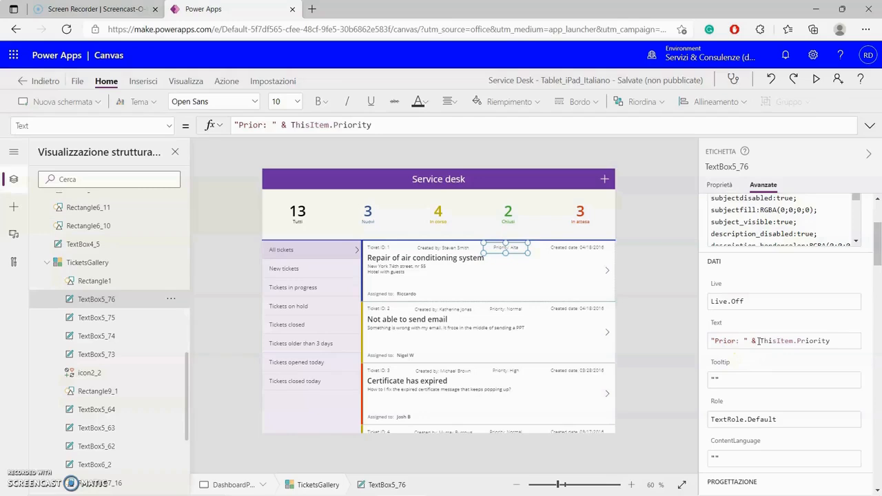
type("ità")
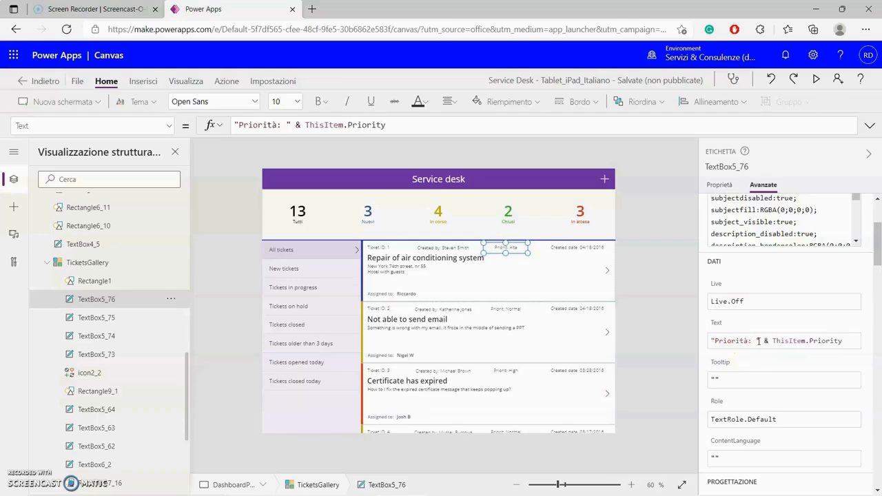
left_click(572, 250)
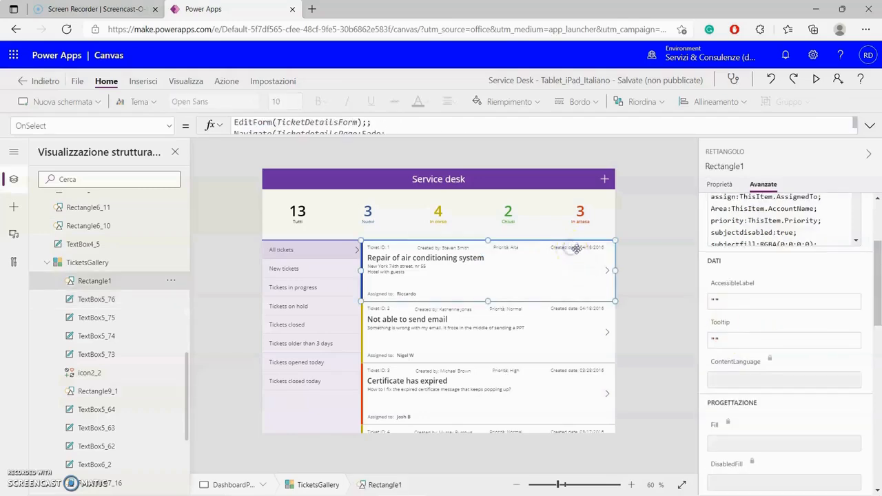
- Change the created-date caption on ticket cards to Data creazione
left_click(105, 319)
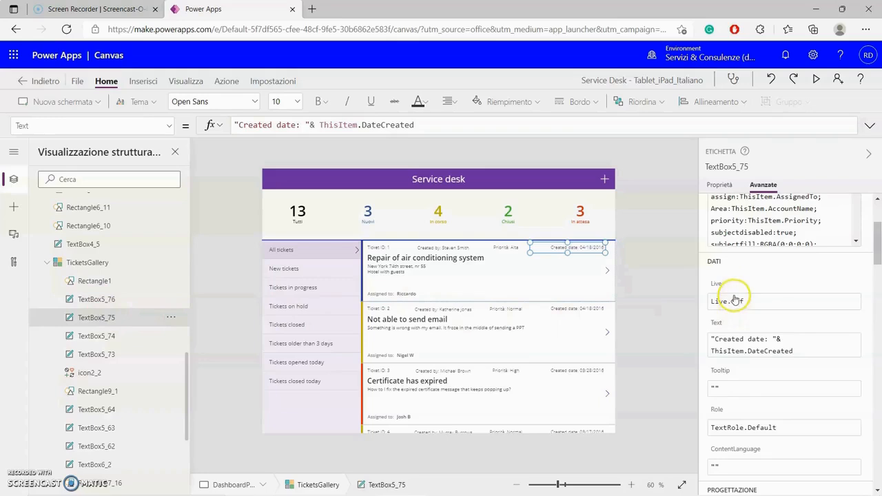
left_click(762, 350)
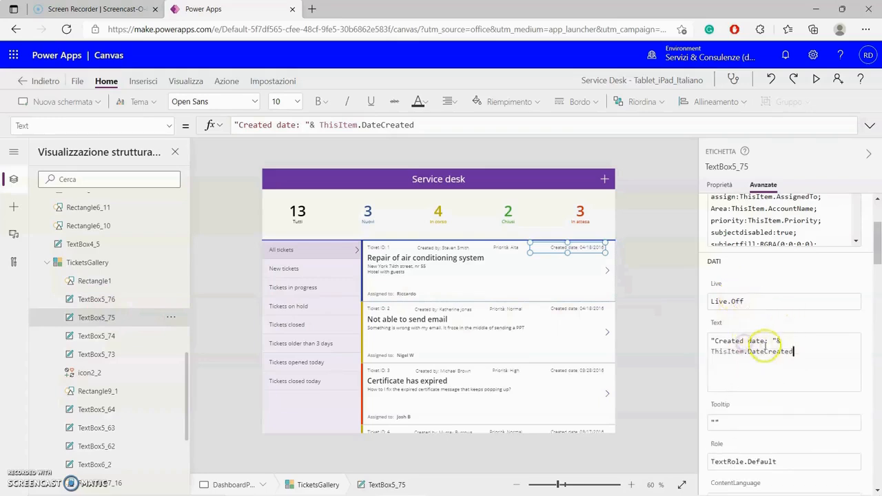
left_click_drag(765, 341, 720, 341)
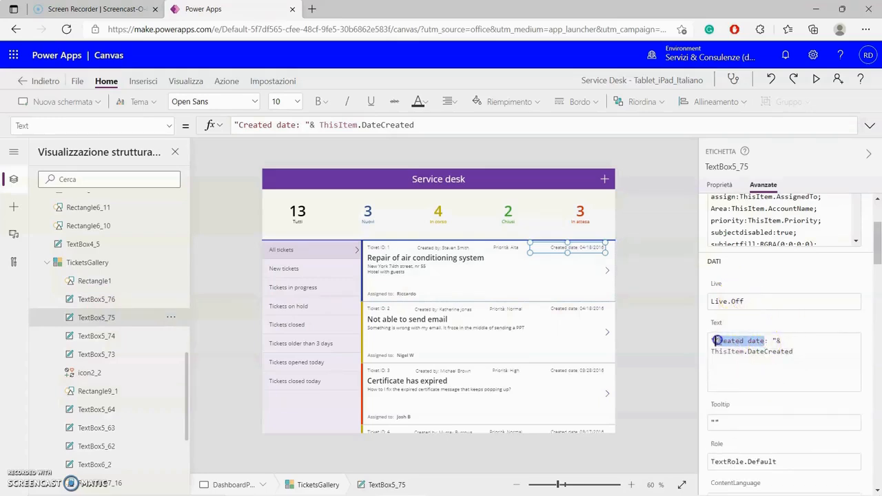
type("Data ")
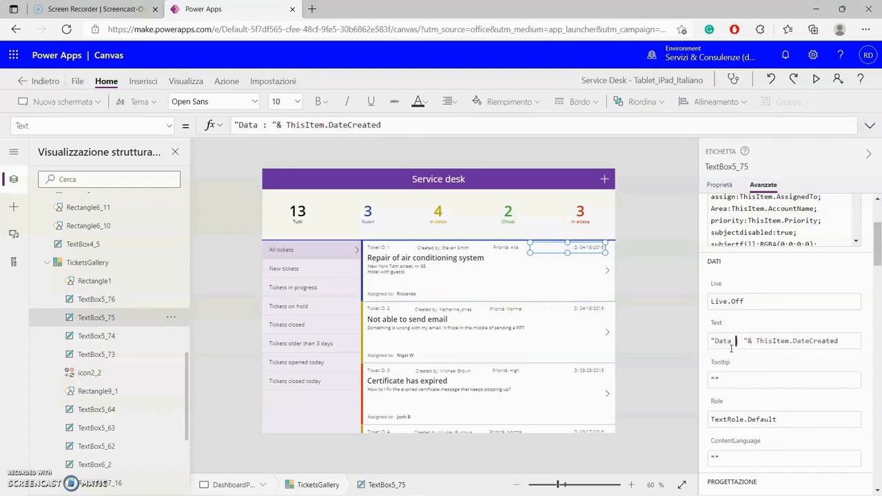
type("creazione")
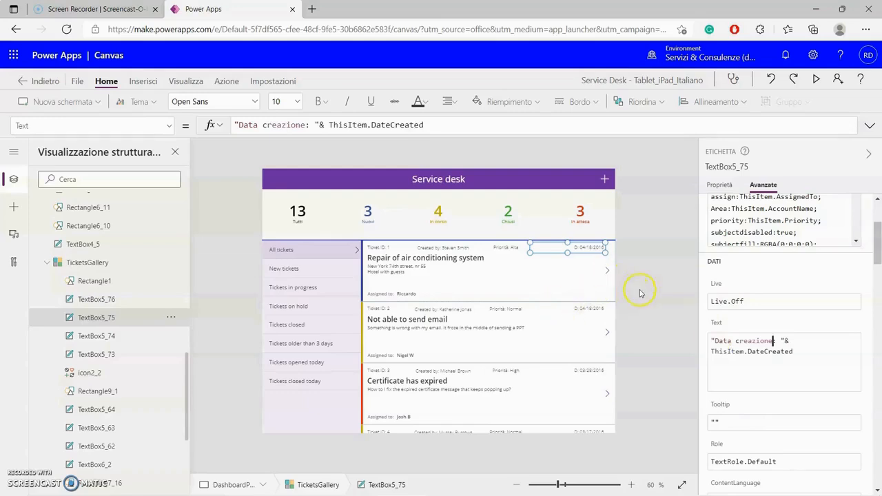
left_click(663, 317)
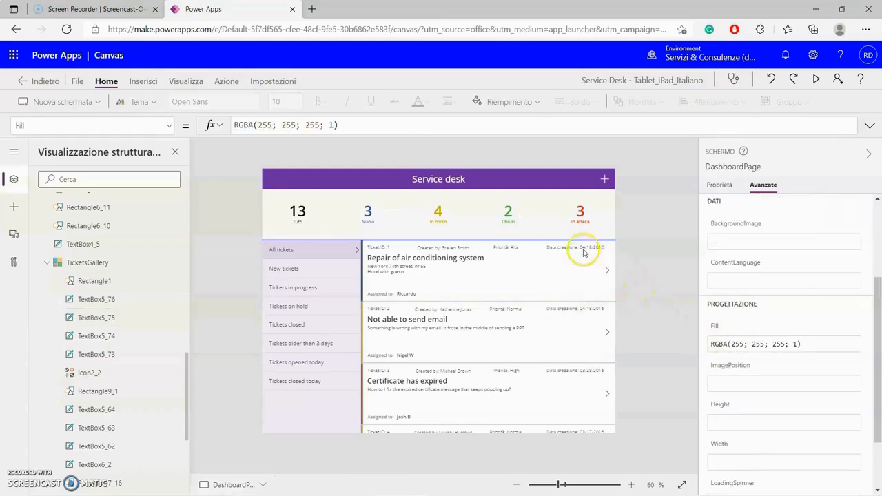
- Change the Created by label text to "Creato da"
left_click(398, 292)
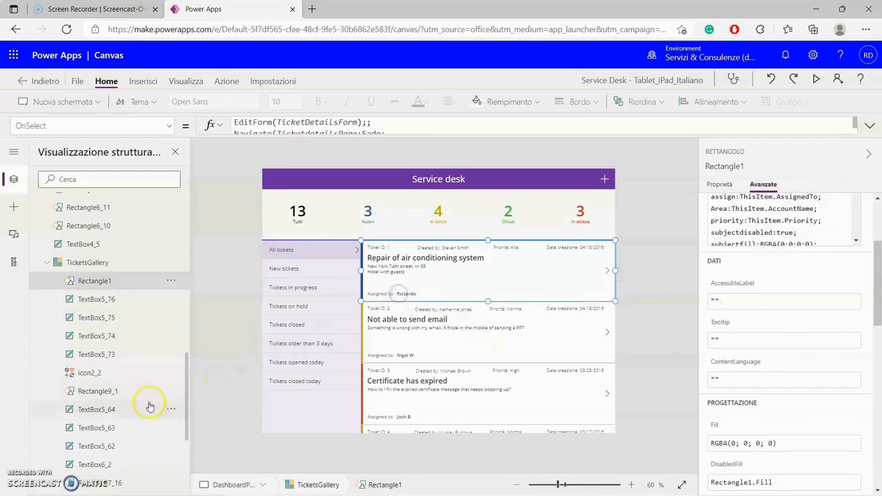
left_click(107, 339)
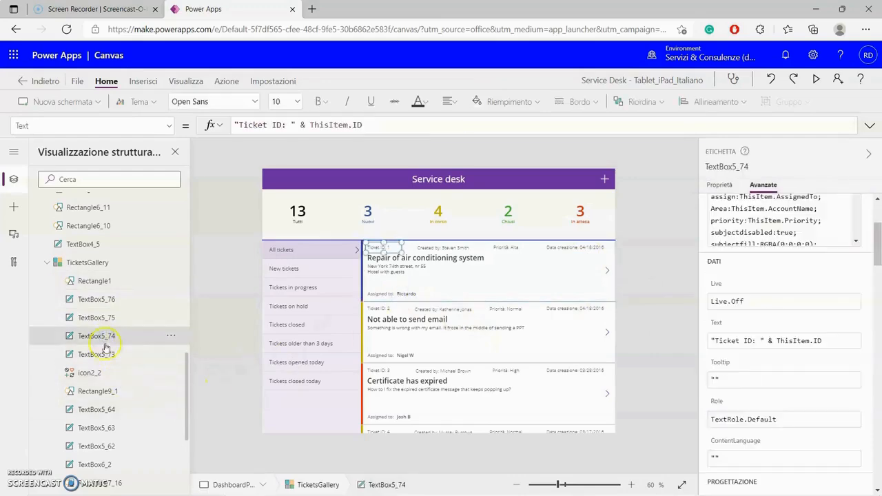
left_click(107, 355)
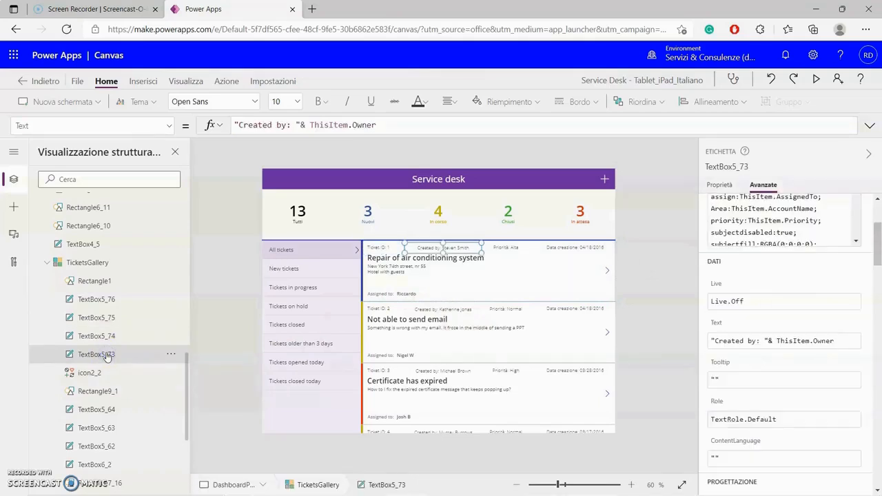
left_click(750, 344)
left_click_drag(750, 343, 715, 341)
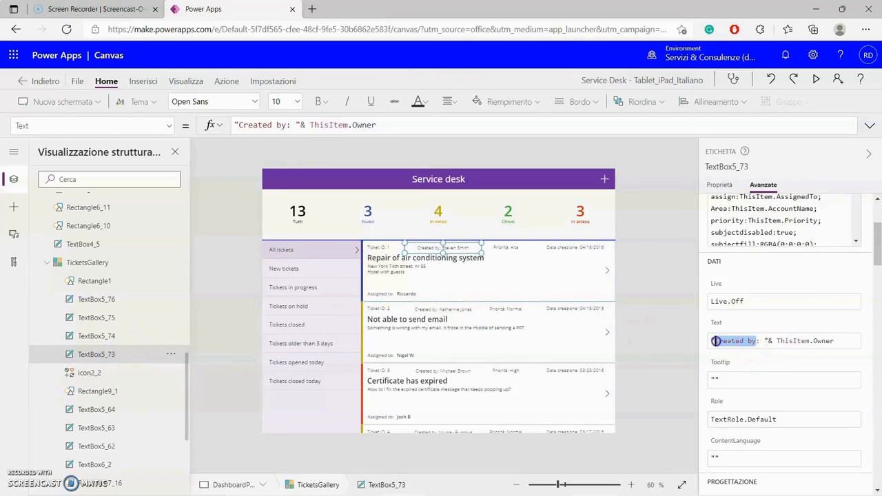
type("\"Creat")
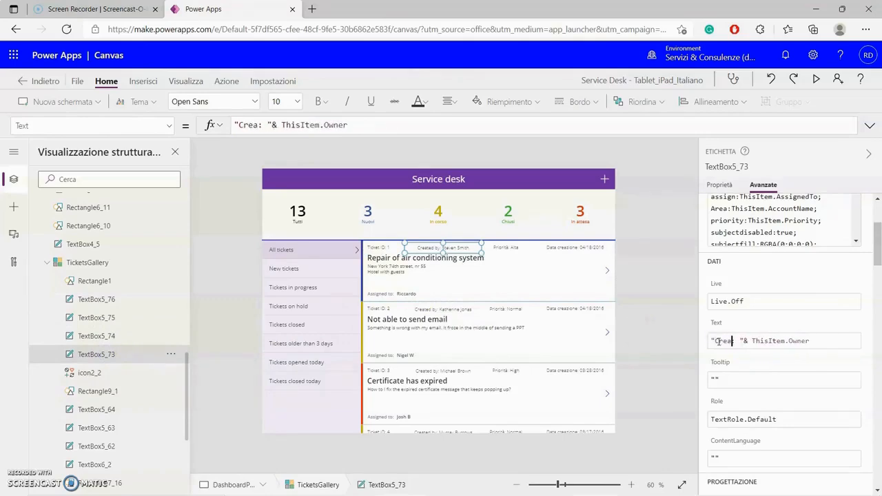
type("o da")
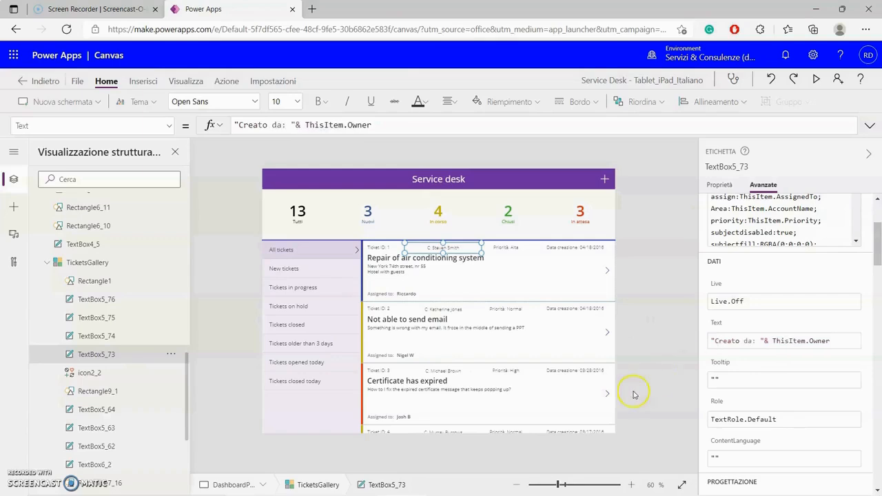
- Change the Assigned to label text to "Assegnato a:"
left_click(113, 414)
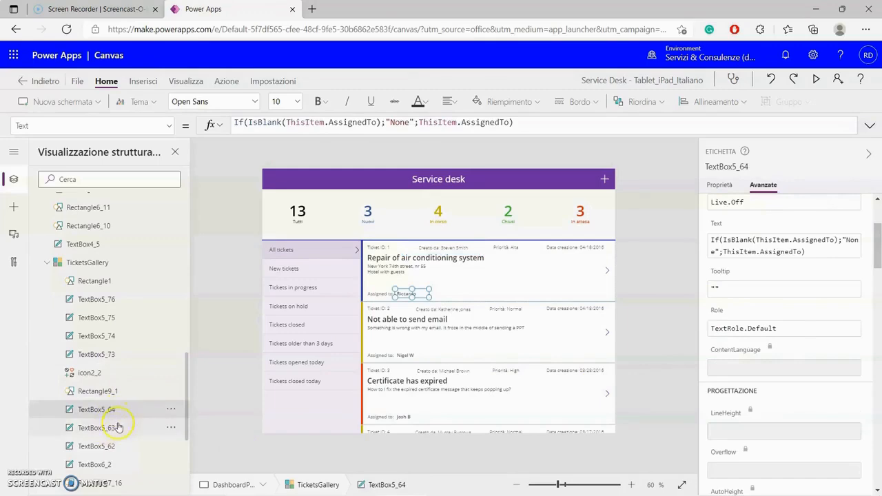
left_click(117, 427)
scroll(127, 416, "down", 2)
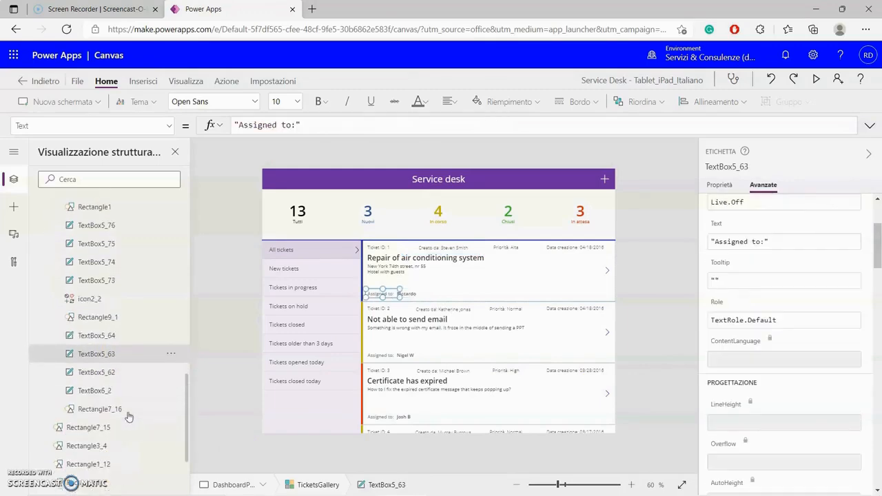
scroll(750, 279, "up", 2)
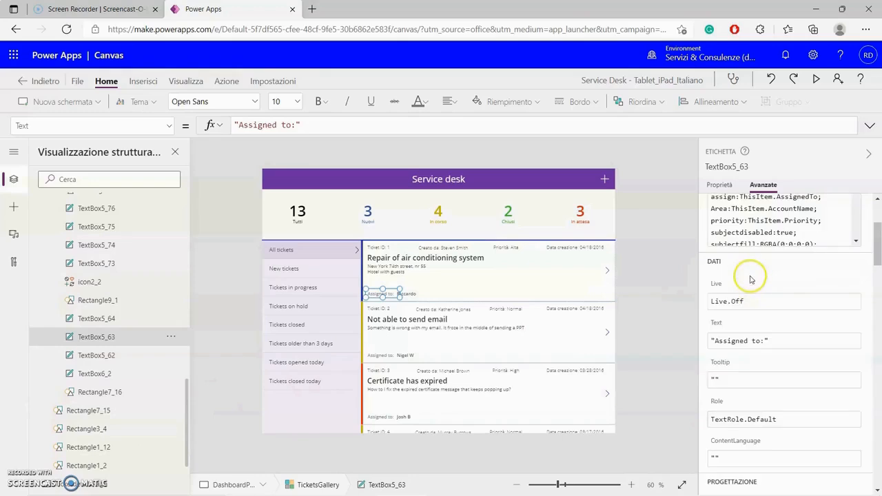
left_click(750, 345)
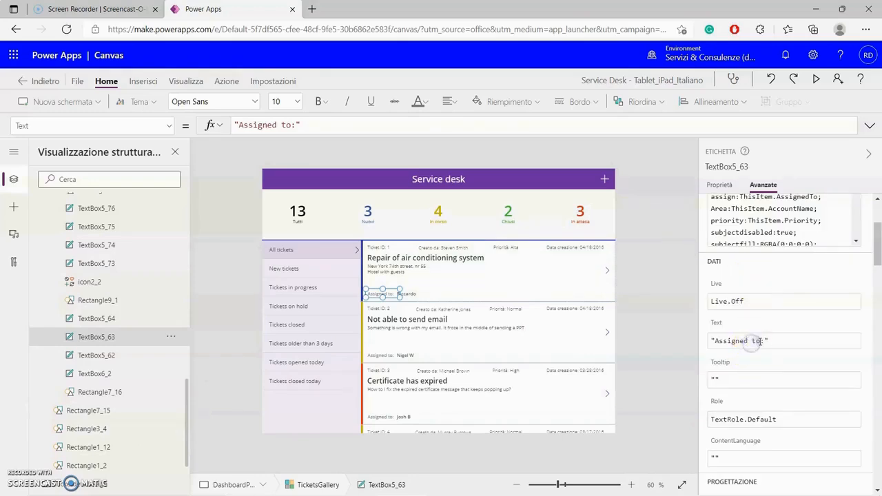
left_click_drag(756, 340, 718, 342)
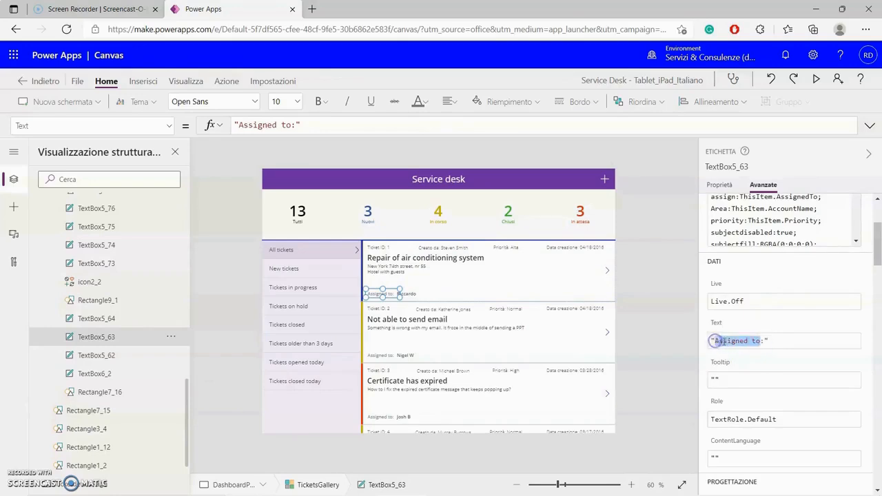
type("A")
key("BackSpace")
key("BackSpace")
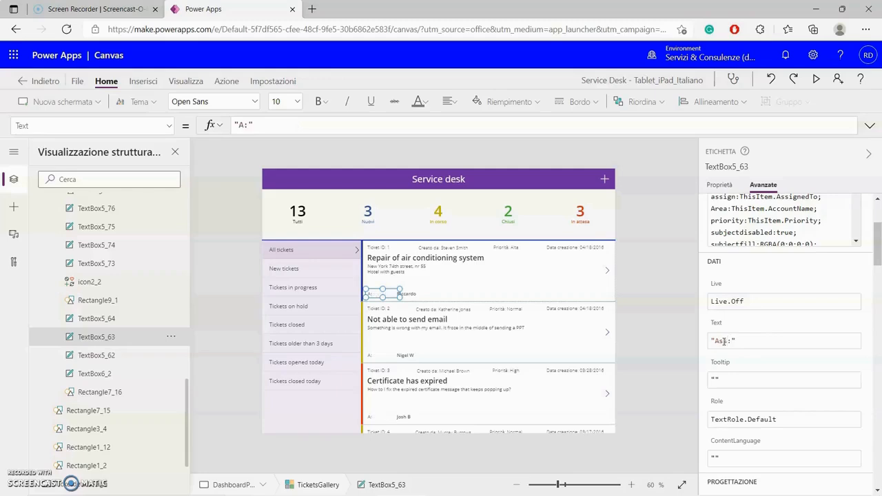
type("sseganto a")
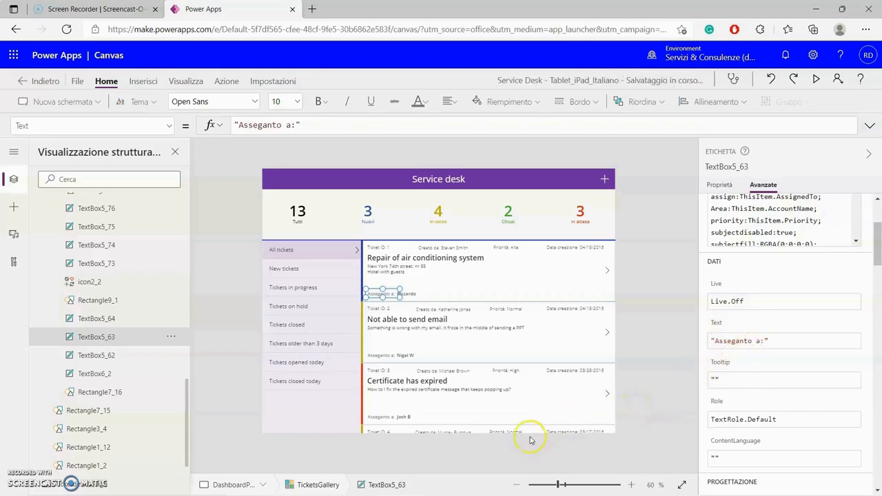
left_click(404, 291)
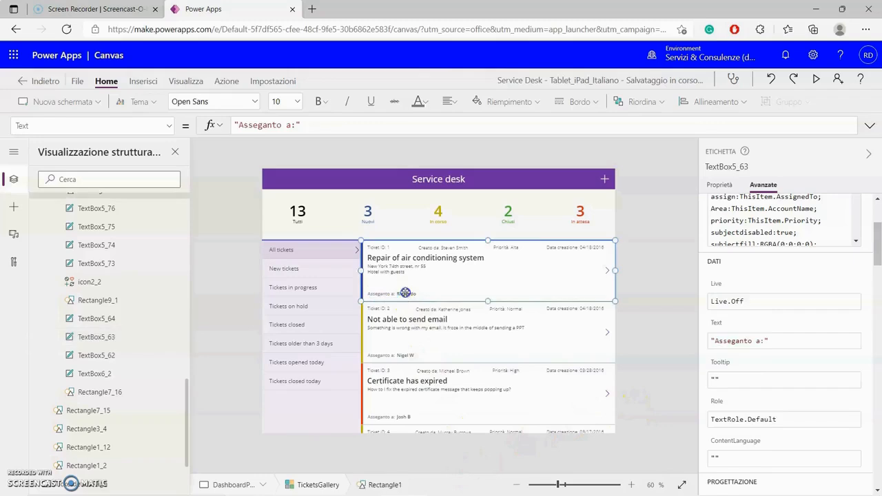
left_click(105, 341)
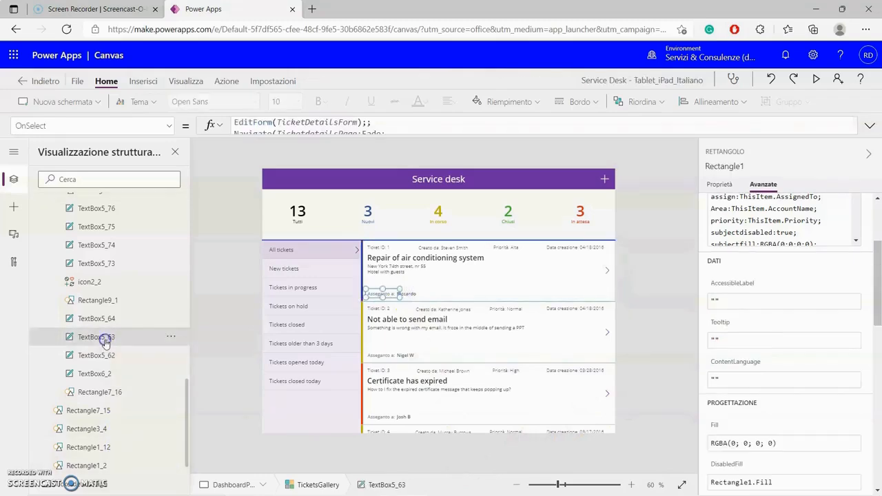
left_click(97, 360)
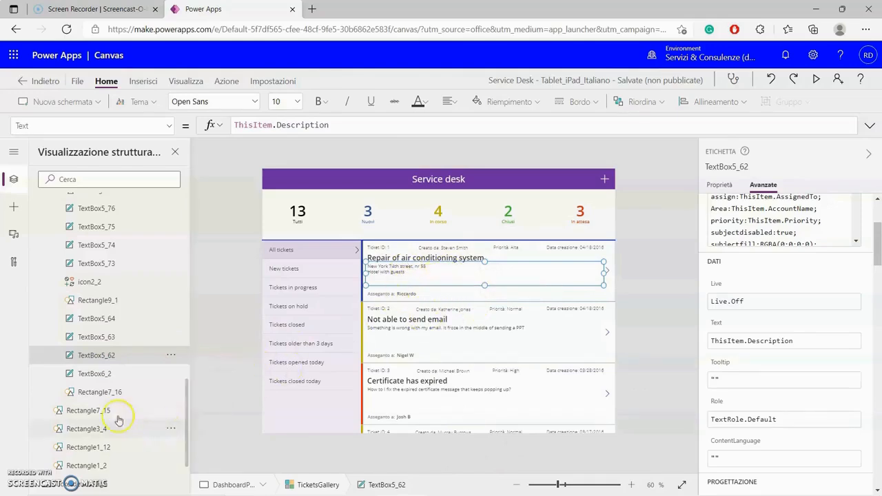
left_click(103, 373)
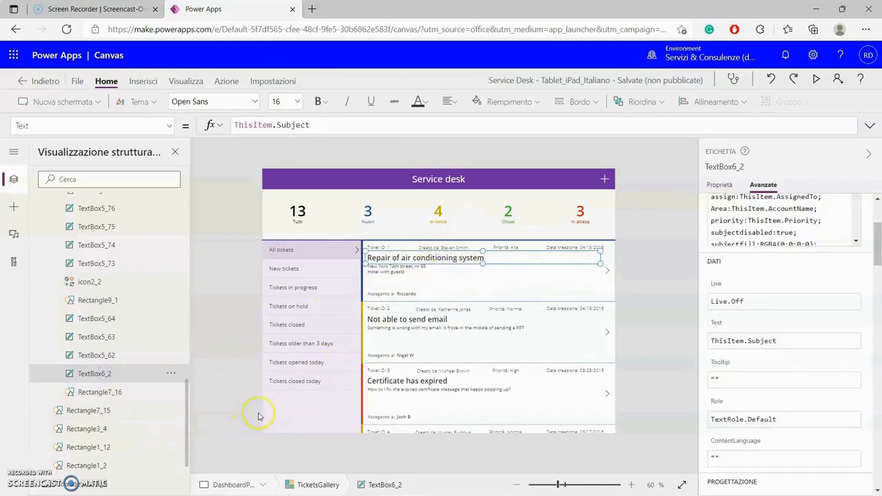
left_click(658, 290)
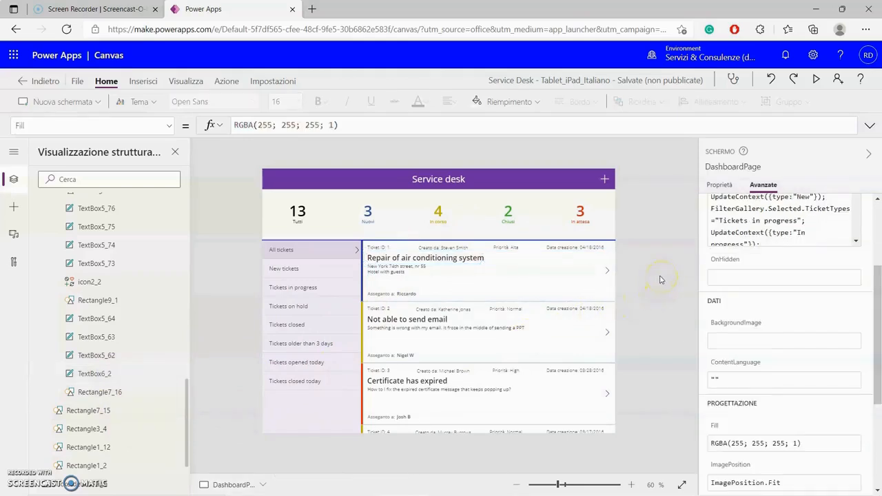
left_click(473, 185)
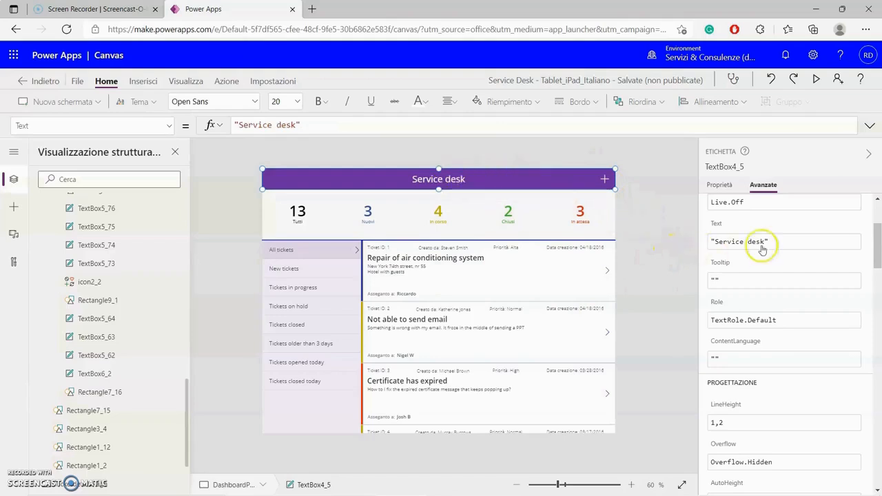
left_click(679, 262)
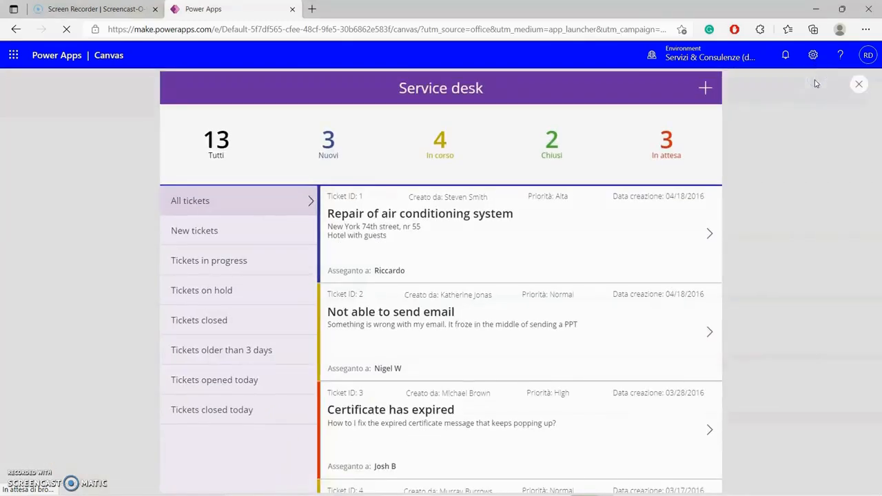
left_click(861, 85)
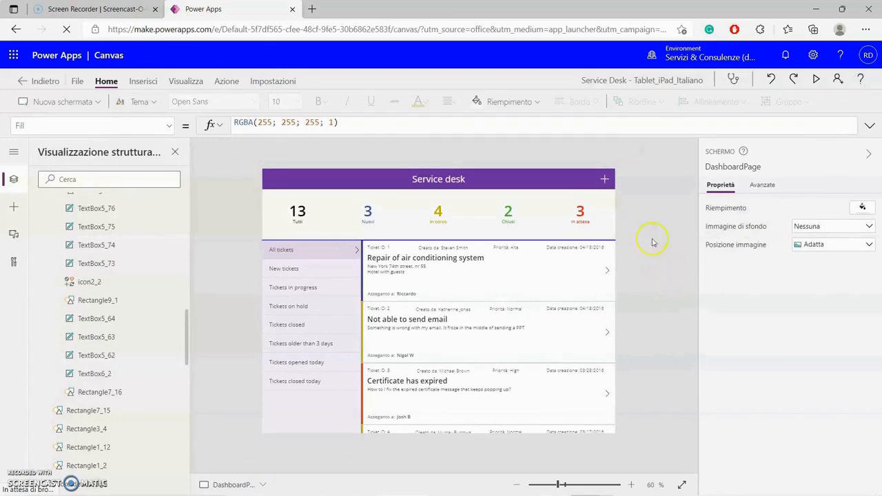
- On CreatenewticketPage, change the header TextBox4_3 text to 'Crea un nuovo ticket'
left_click(605, 179, "alt")
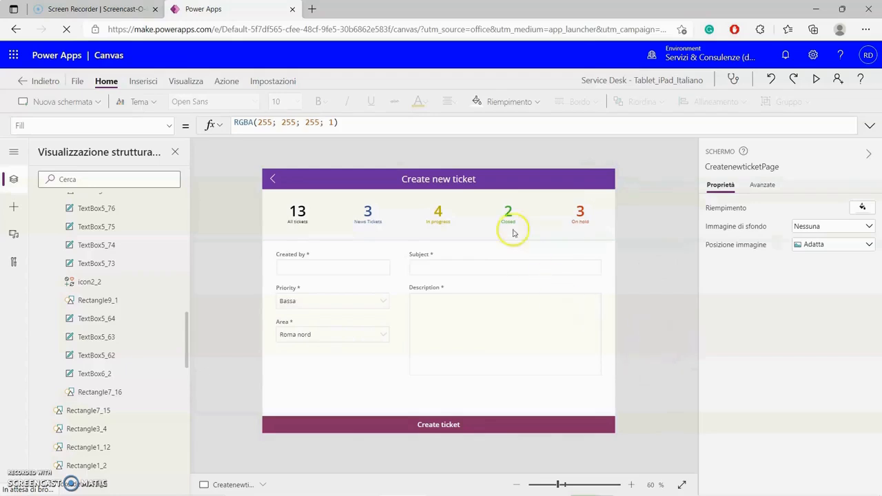
left_click(467, 178)
left_click(831, 208)
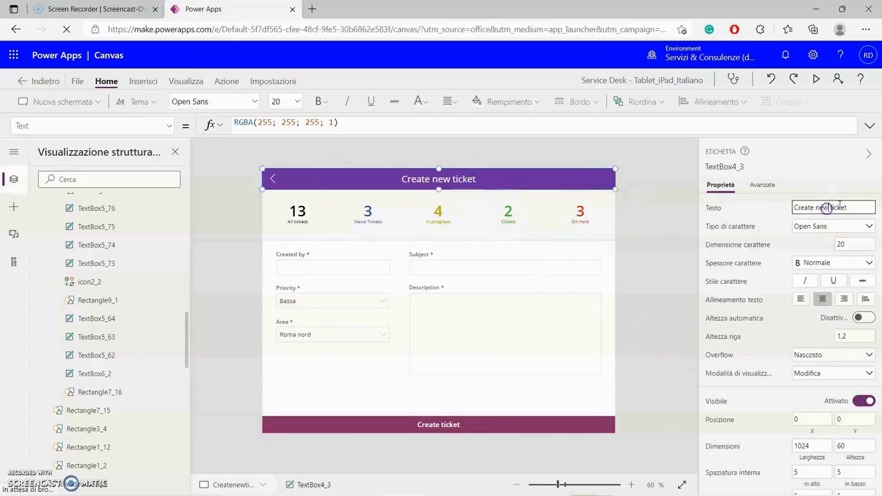
left_click_drag(808, 208, 879, 192)
key("BackSpace")
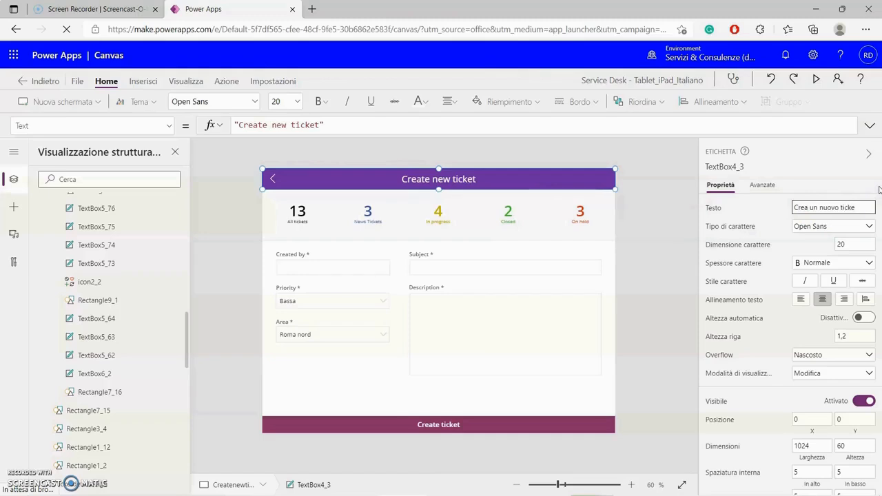
left_click(659, 273)
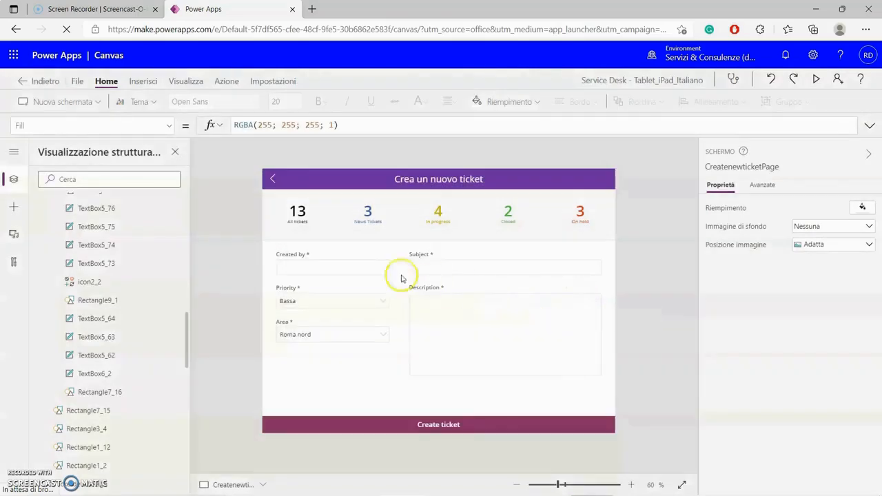
- Rename the All tickets and News Tickets captions to Tutti and Nuovi
left_click(297, 228)
left_click(298, 222)
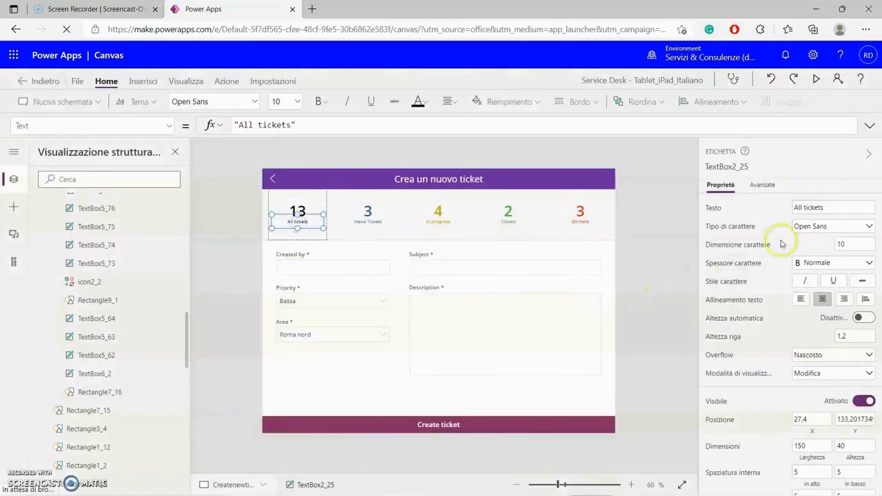
left_click_drag(821, 207, 785, 214)
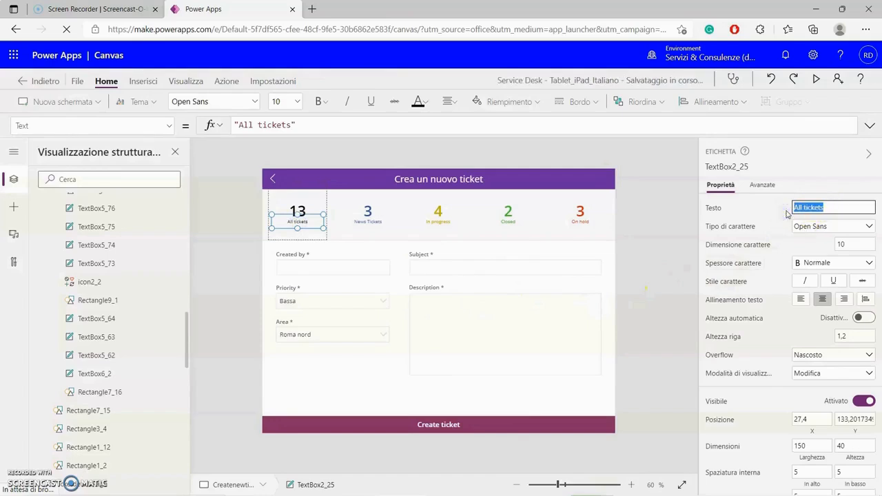
type("Tutti")
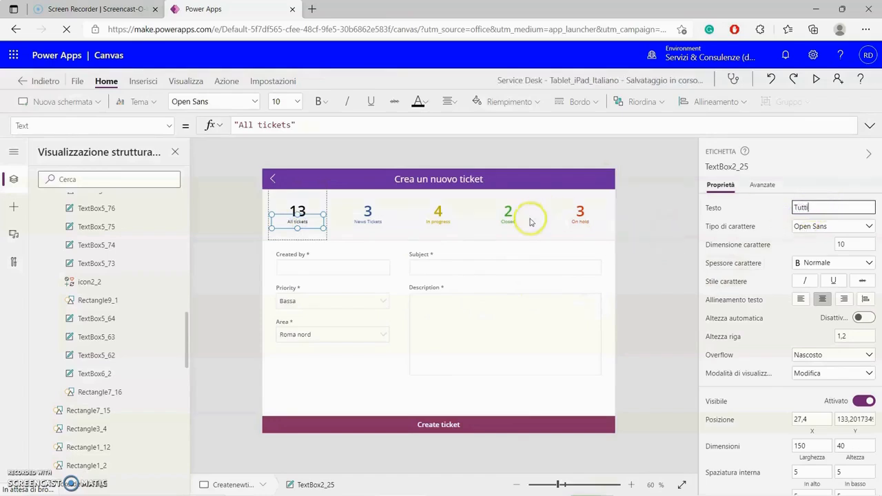
left_click(339, 228)
left_click(369, 220)
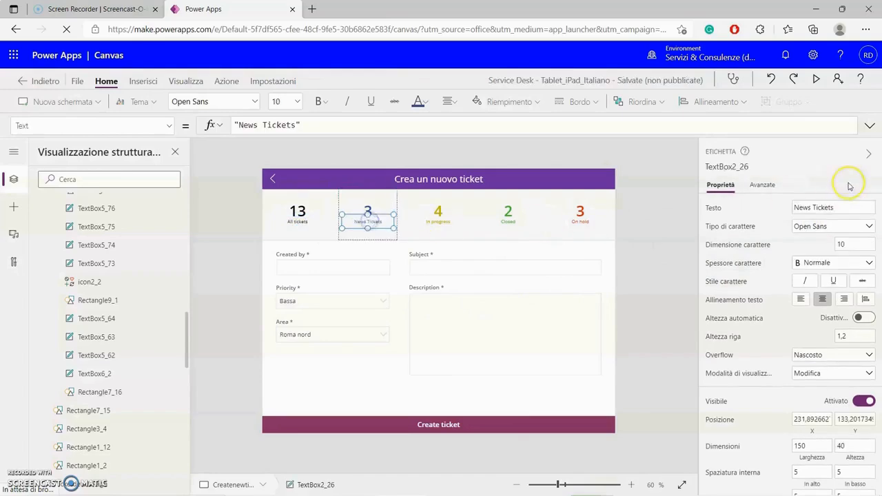
left_click_drag(847, 206, 784, 207)
type("Nuovi")
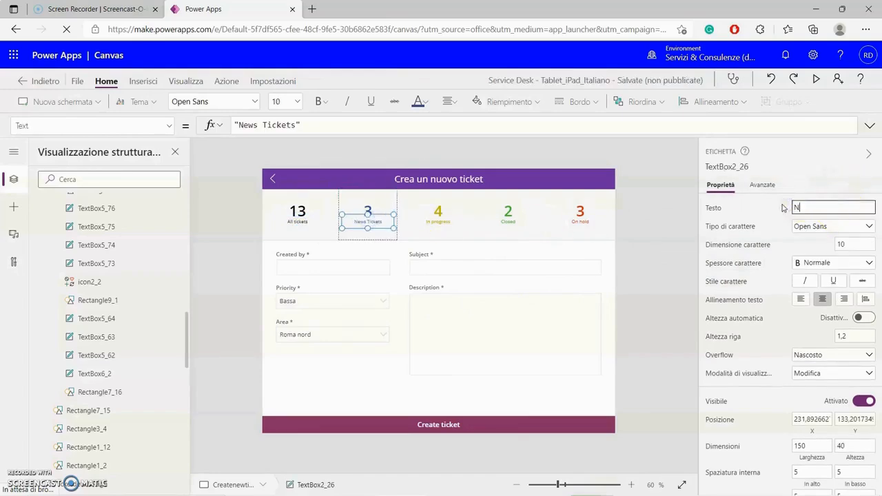
- Change the In progress caption to In corso
left_click(438, 226)
left_click(441, 226)
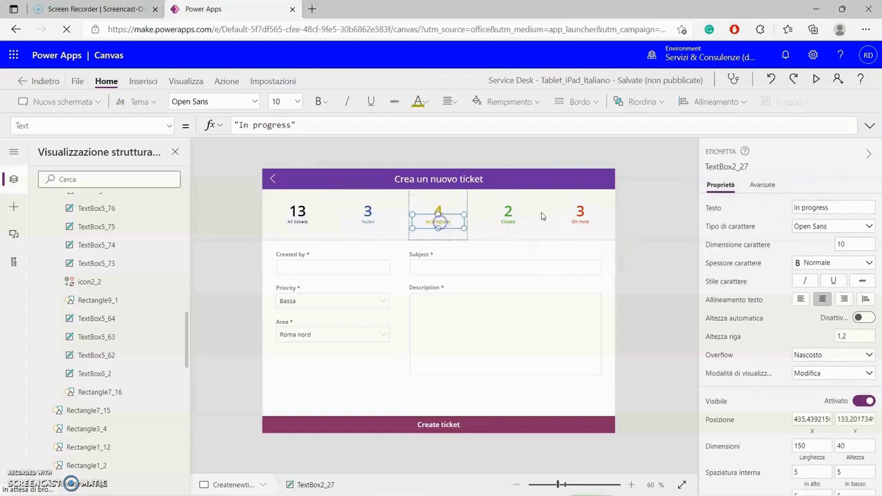
left_click_drag(801, 207, 839, 207)
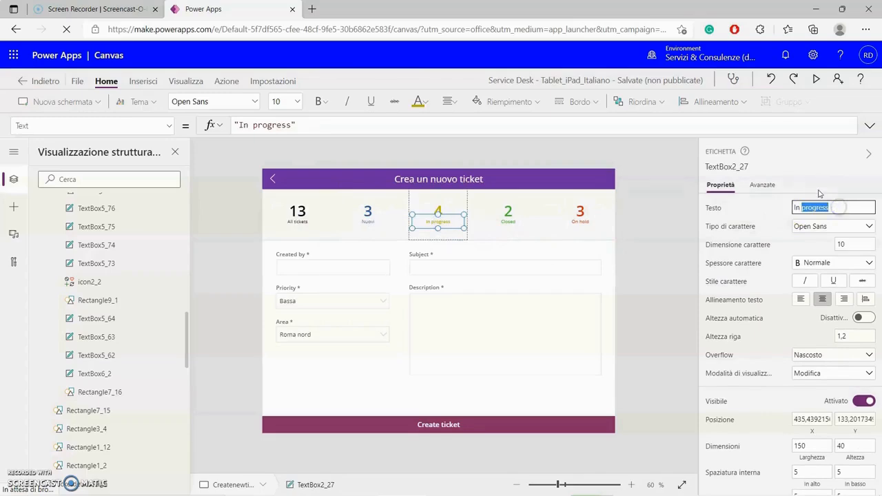
type("corso")
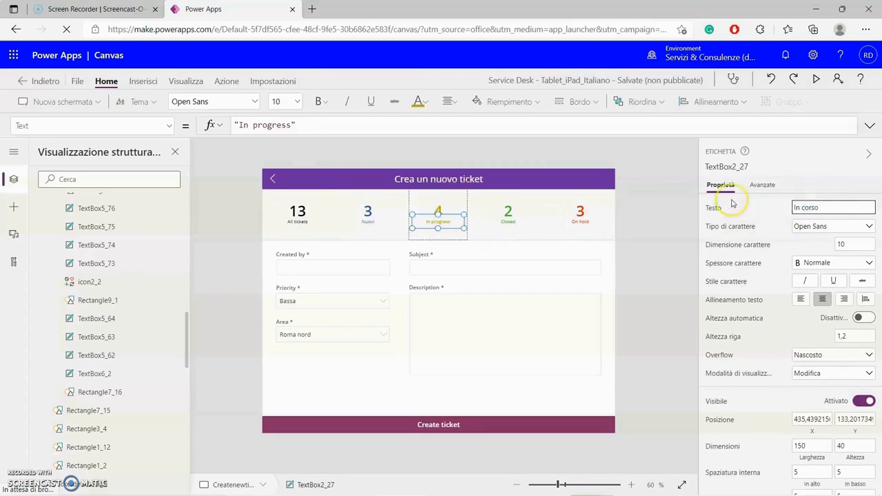
left_click(635, 234)
- Shrink the Closed counter's 2 box to height 86, caption it Chisi, and trim the group
left_click(507, 234)
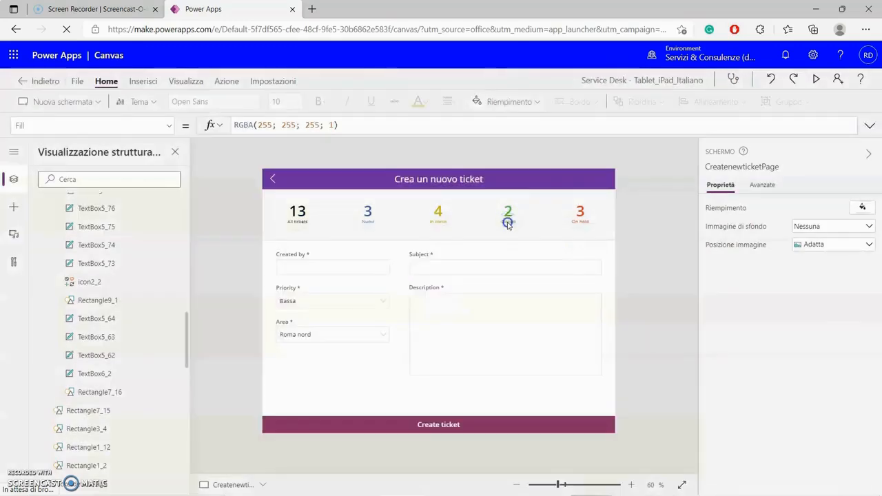
left_click(508, 222)
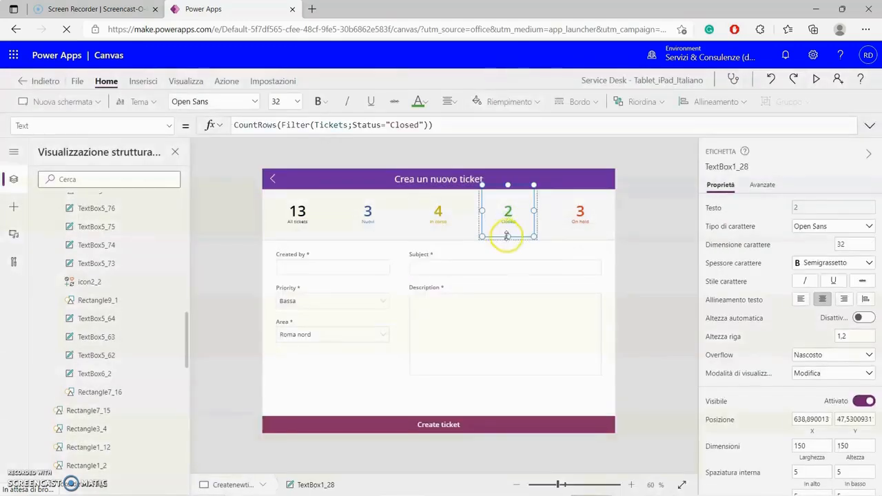
left_click_drag(508, 236, 508, 214)
left_click(508, 220)
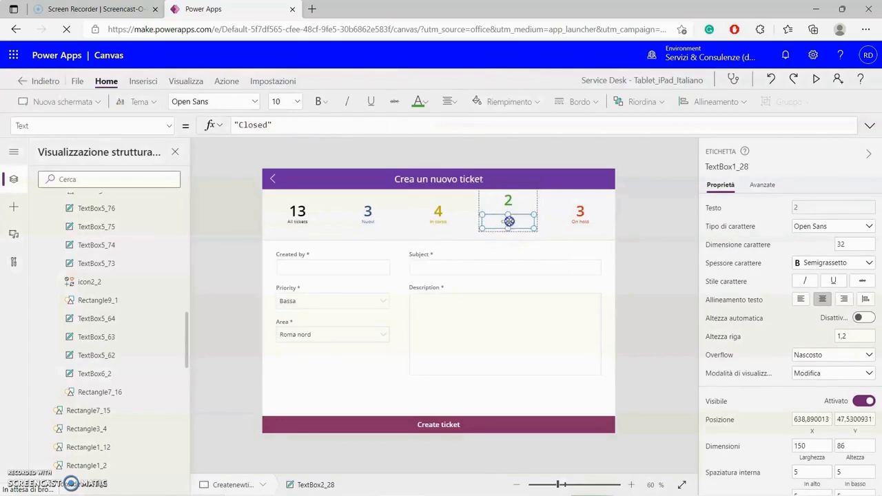
left_click(820, 207)
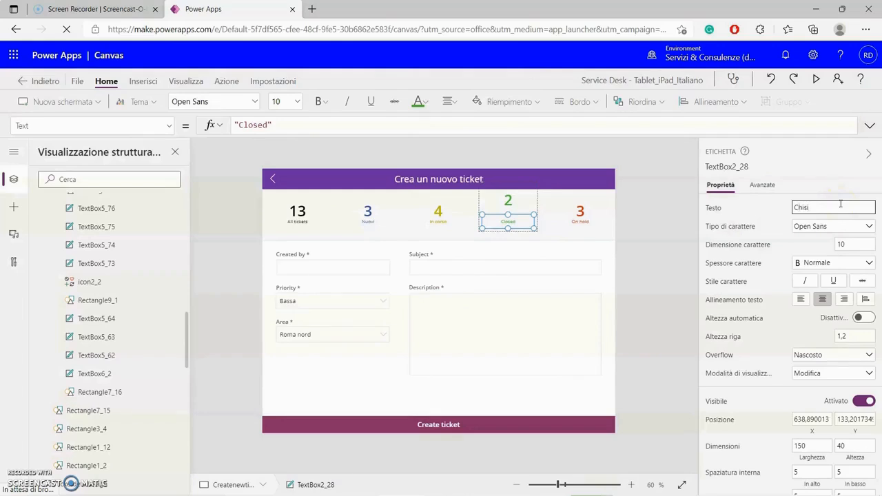
left_click(672, 237)
left_click(508, 202)
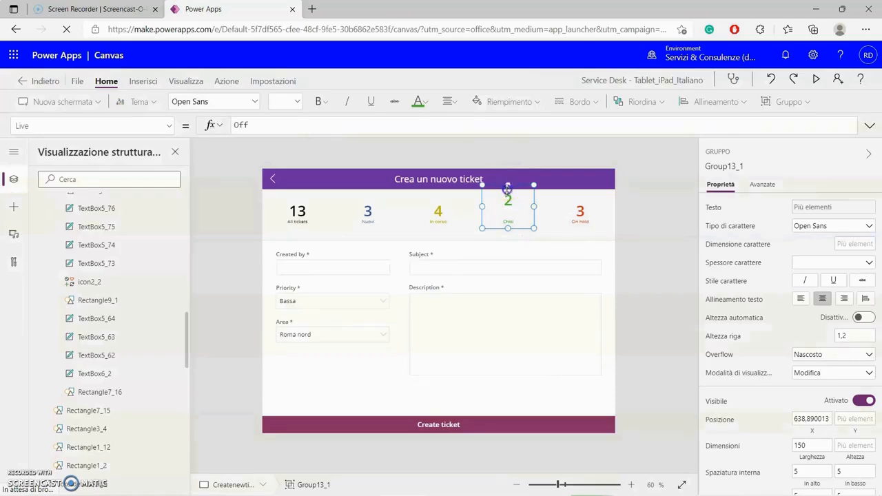
left_click_drag(507, 189, 507, 201)
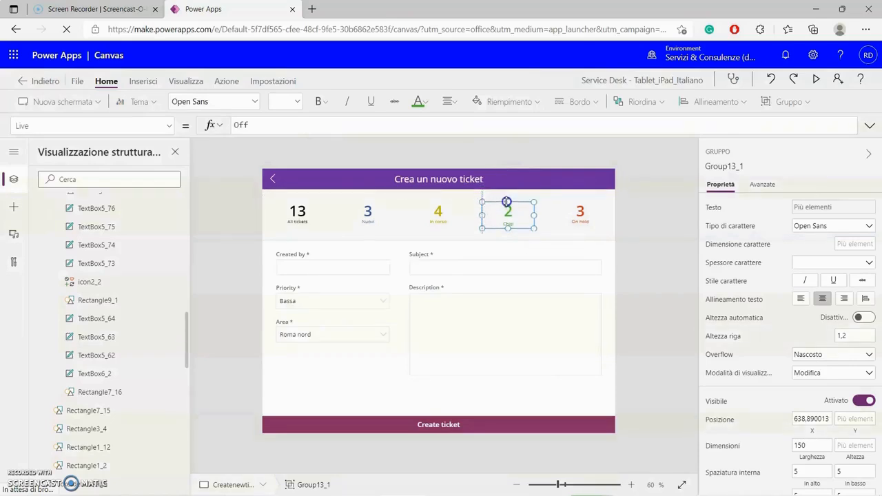
left_click(670, 227)
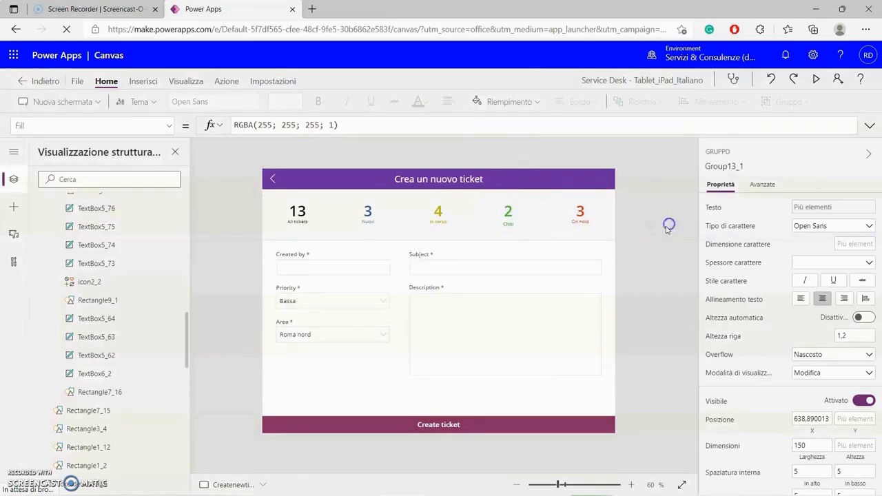
- Change the On hold caption to In attesa
left_click(581, 228)
left_click(581, 222)
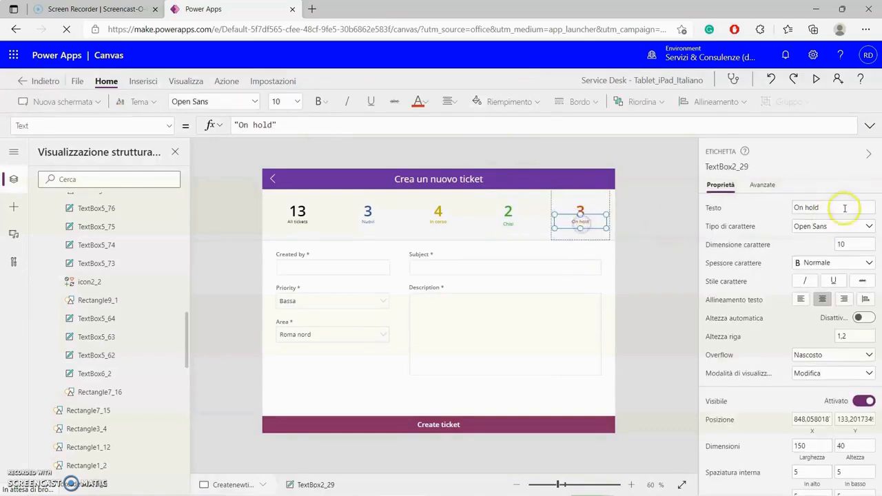
left_click(805, 208)
double_click(805, 209)
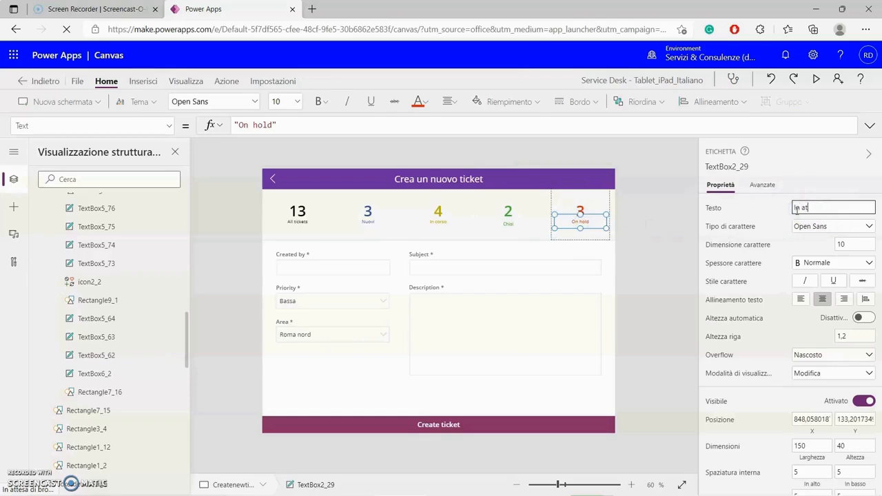
left_click(651, 284)
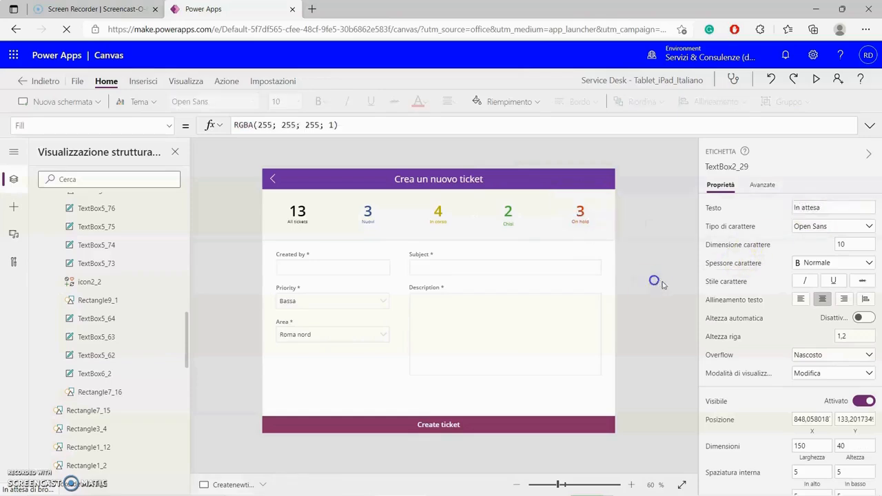
left_click(509, 210)
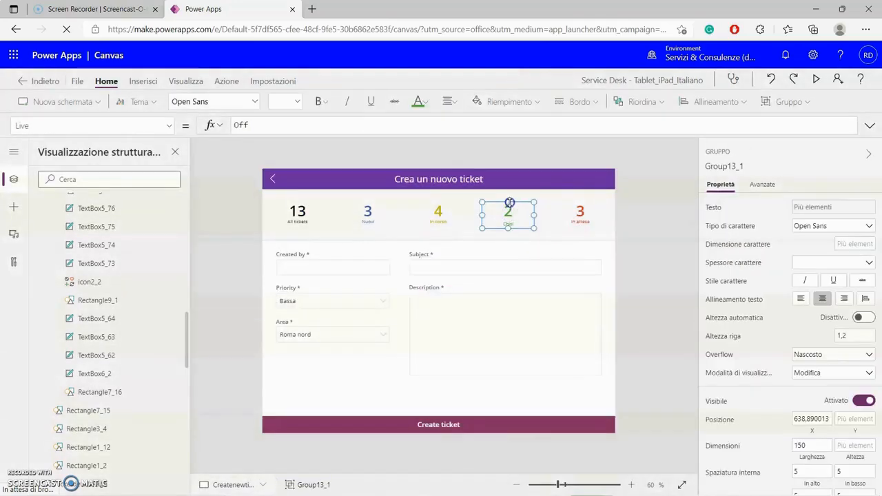
- Try resizing the Closed counter group, then undo the resize
left_click_drag(508, 201, 509, 205)
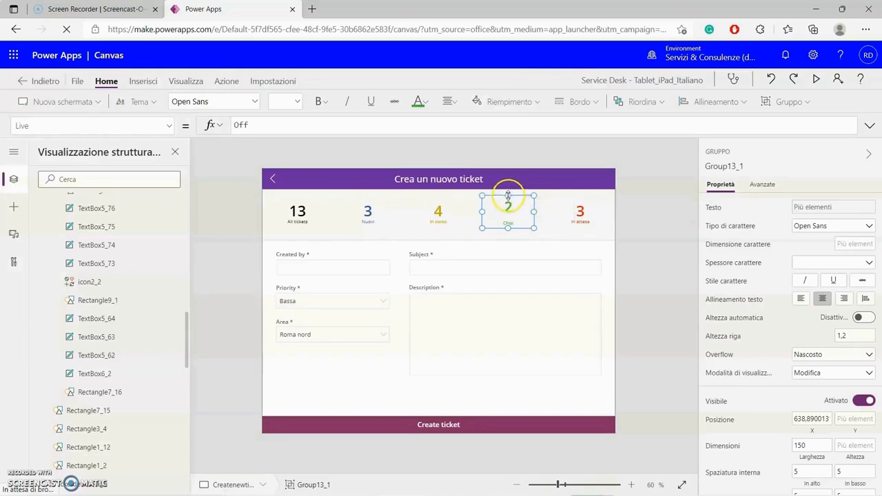
left_click_drag(508, 198, 508, 201)
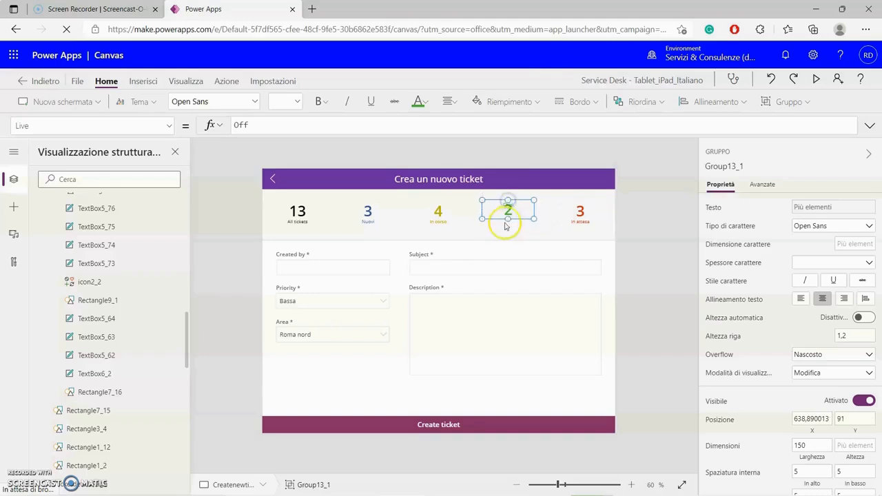
key("ctrl+z")
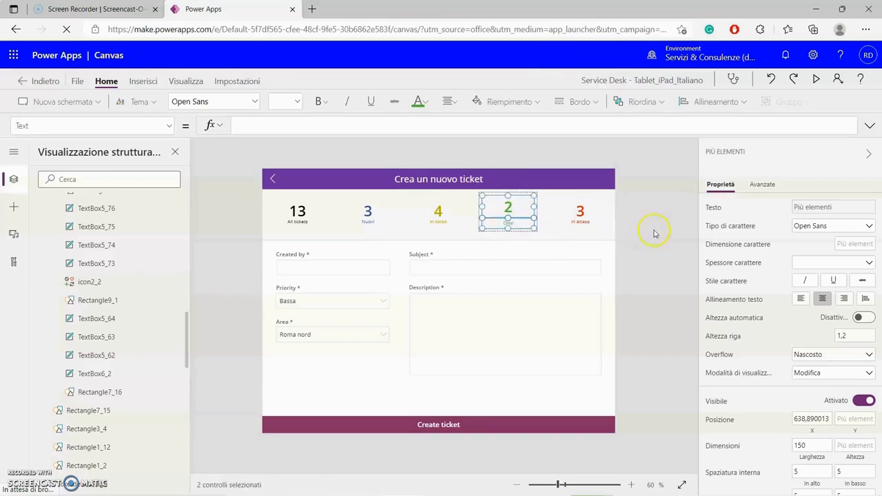
left_click(634, 237)
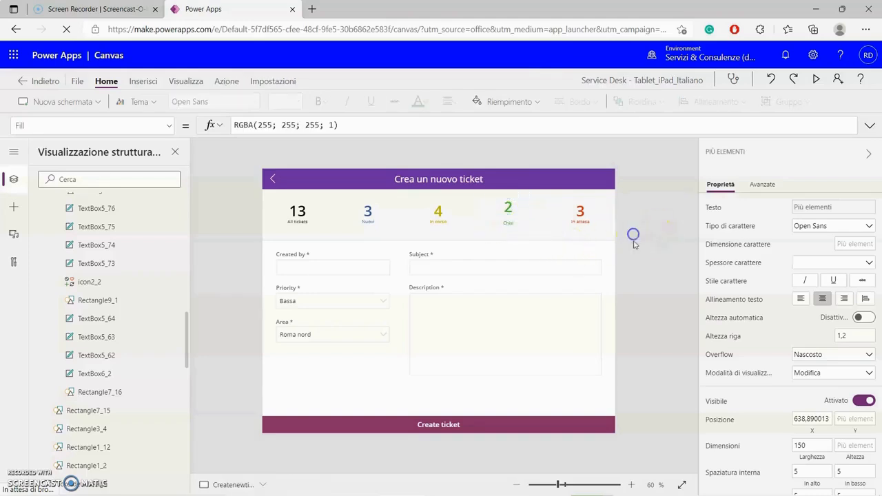
- Correct the caption to Chiusi, trim the group's top and nudge the caption up
left_click(515, 226)
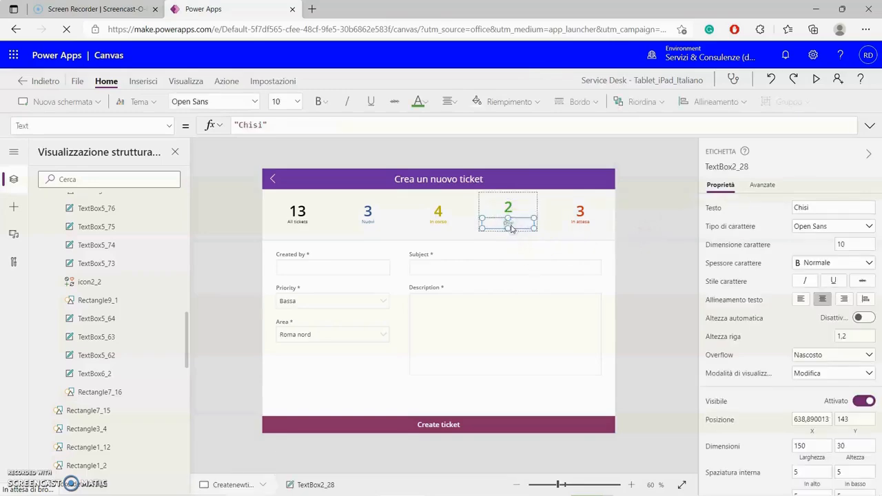
left_click(802, 208)
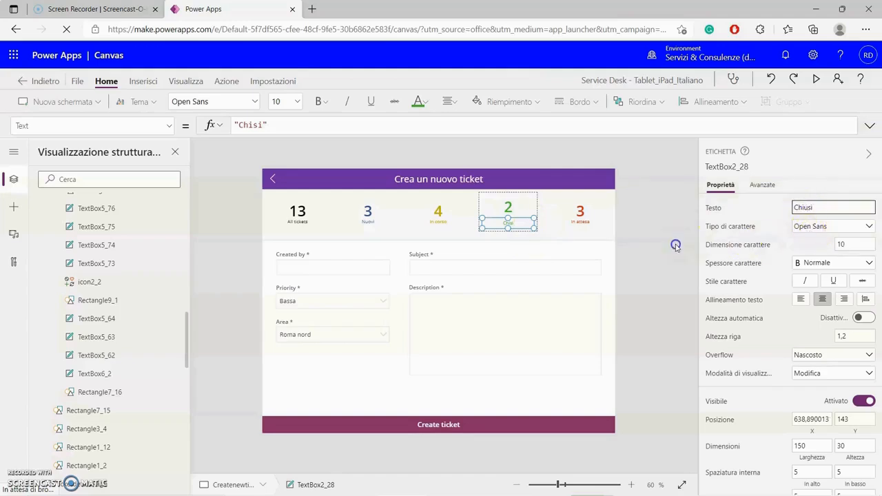
left_click(539, 218)
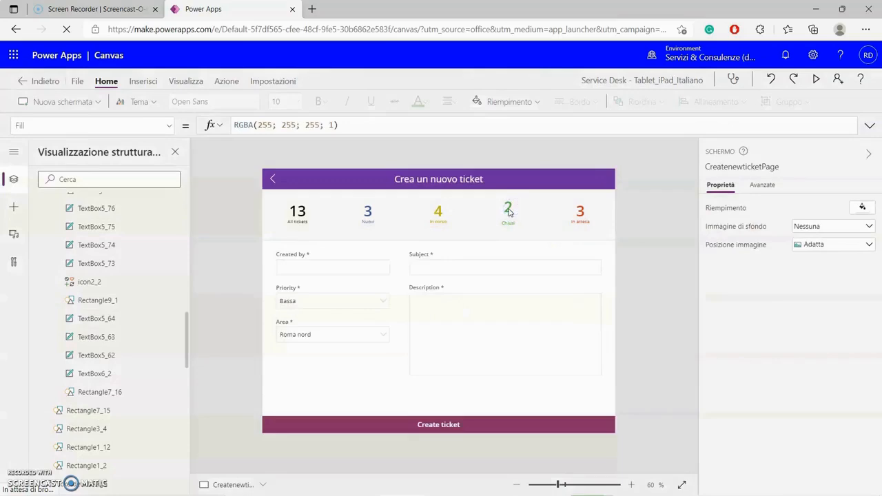
left_click(510, 207)
left_click_drag(509, 194, 509, 199)
left_click(510, 223)
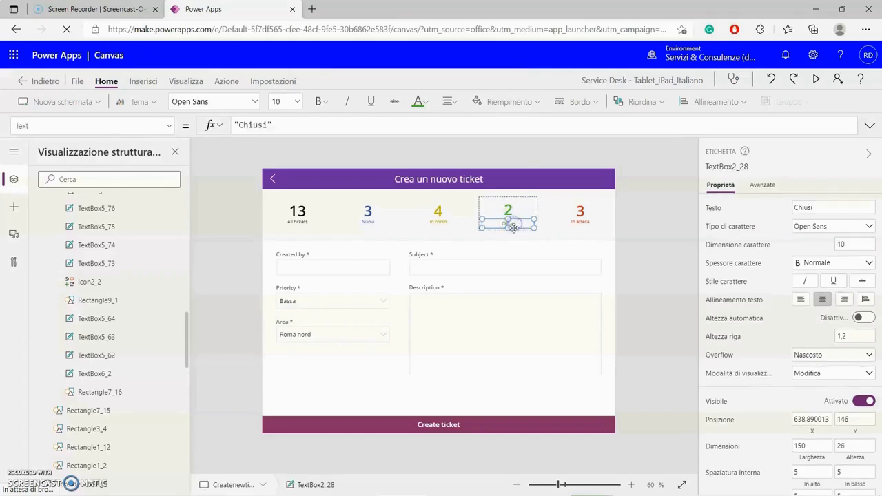
key("Up")
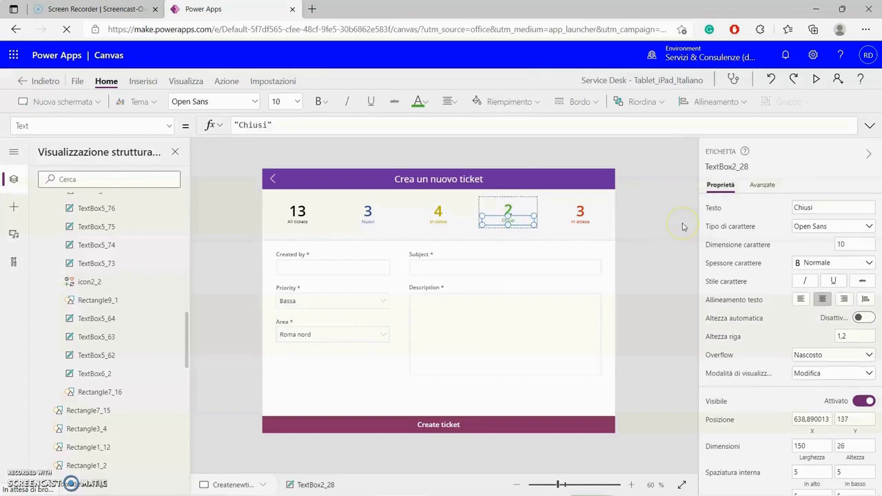
left_click(655, 252)
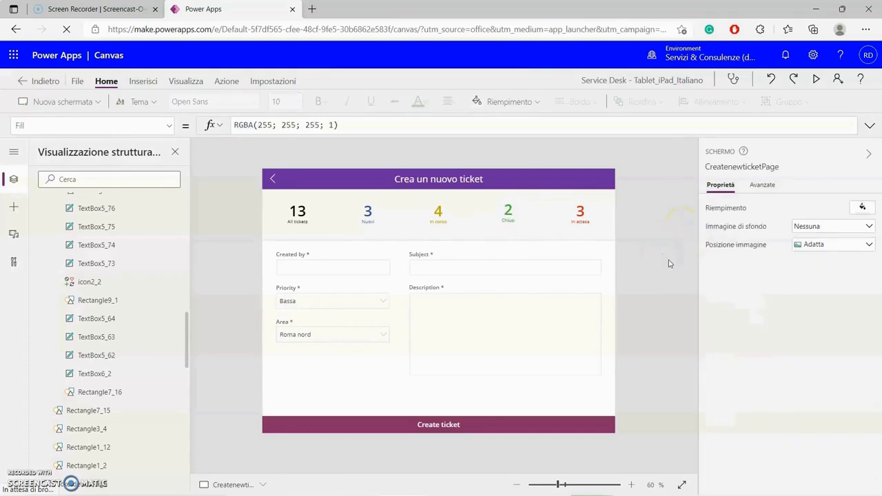
- Change the Created by card's display name to 'Creato da *' in the Advanced properties
left_click(293, 258)
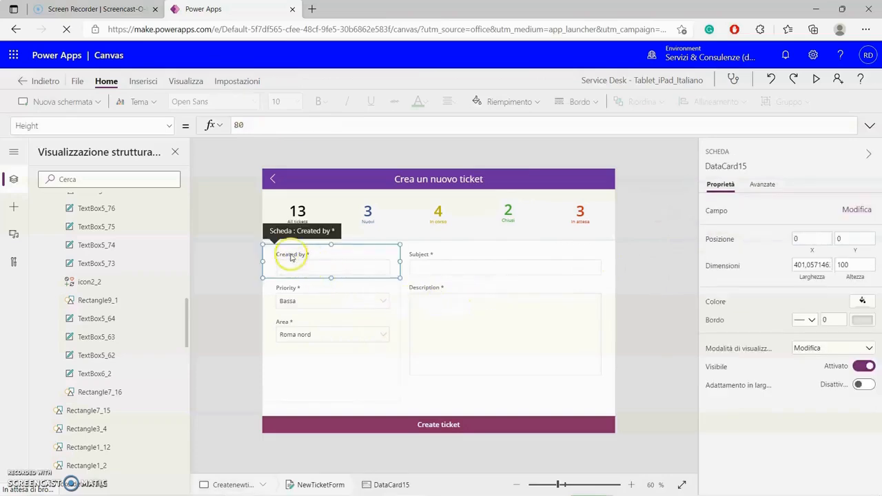
left_click(292, 254)
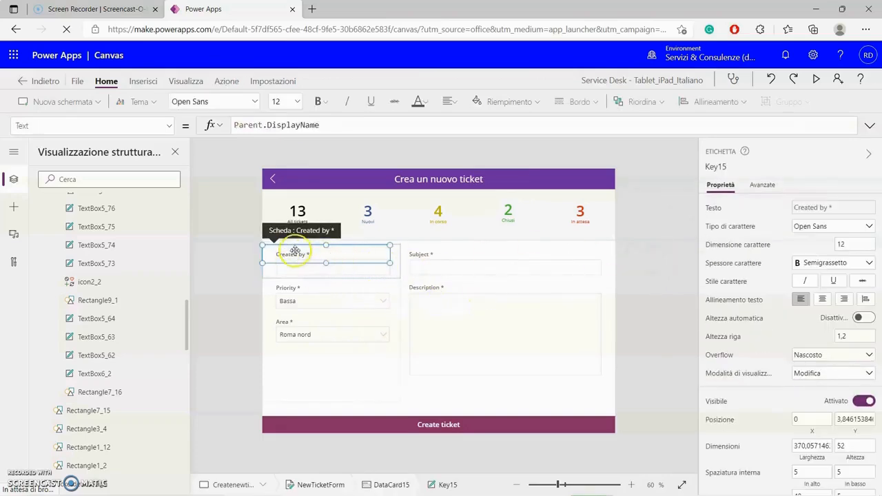
double_click(295, 254)
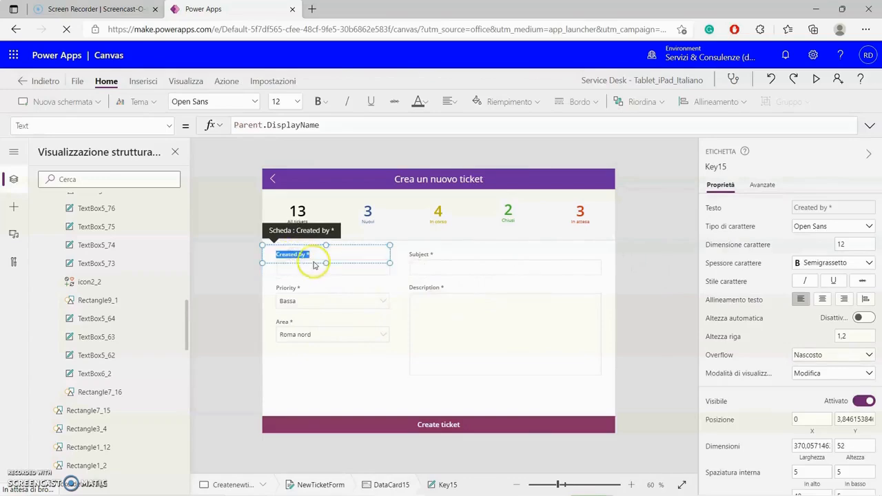
left_click(308, 254)
left_click(298, 259)
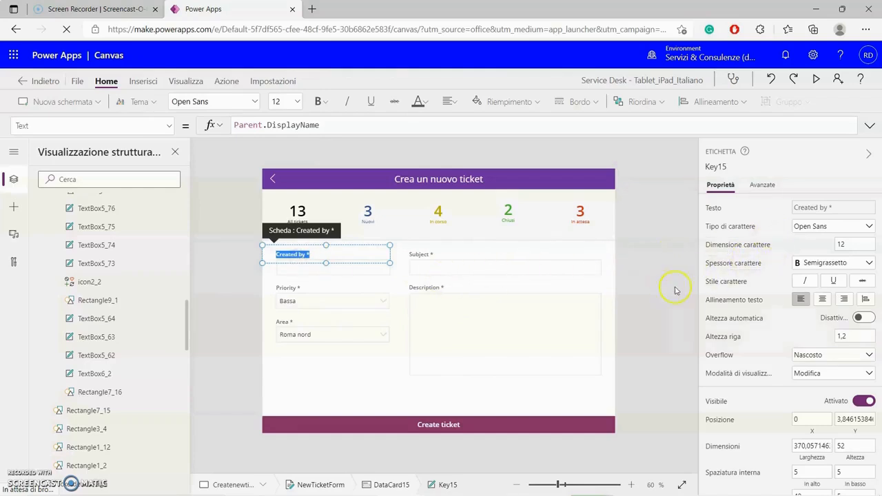
left_click(537, 286)
left_click(304, 255)
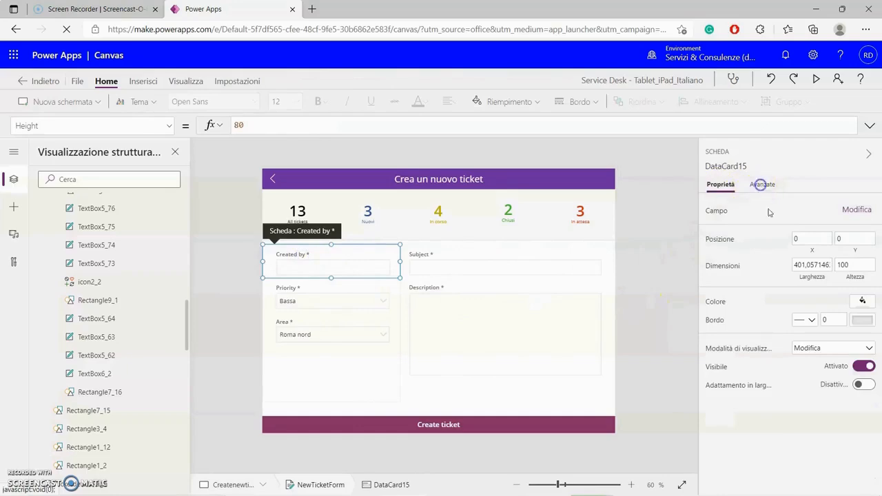
left_click(762, 185)
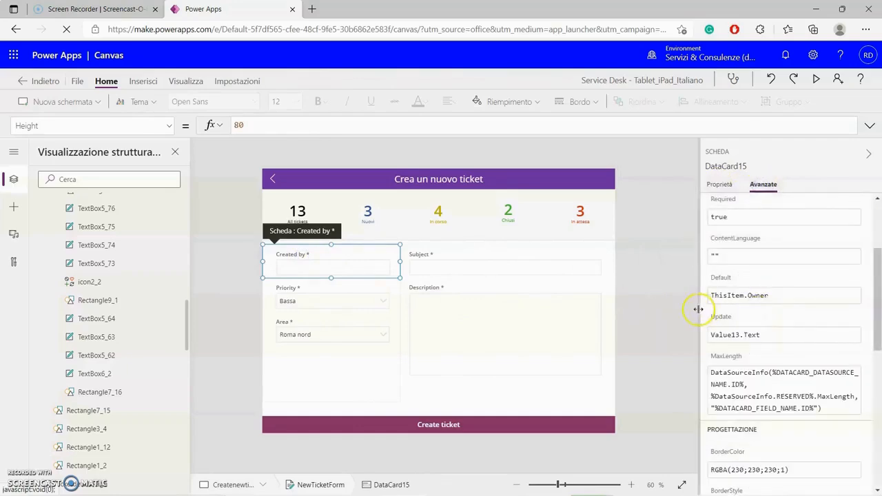
scroll(731, 289, "up", 3)
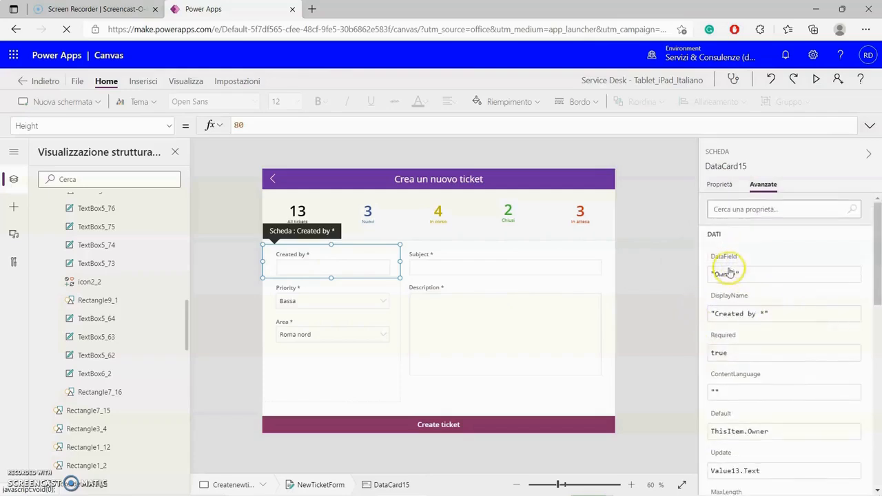
left_click(737, 315)
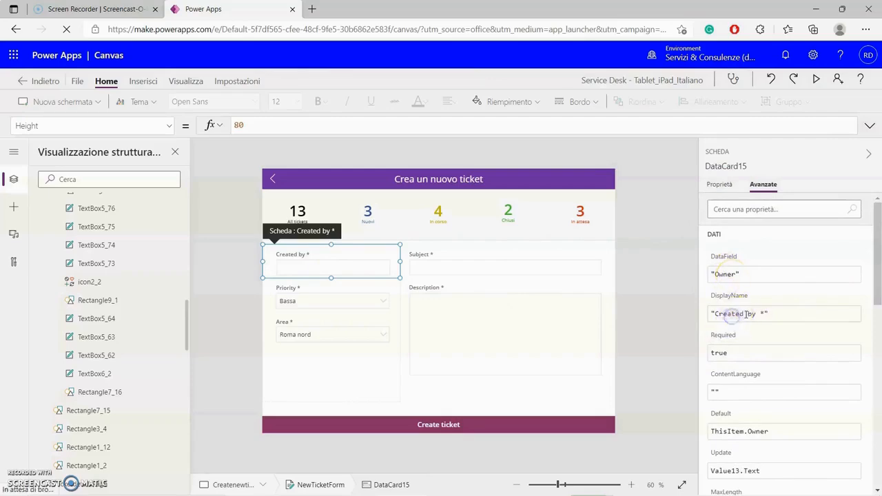
left_click_drag(755, 315, 712, 313)
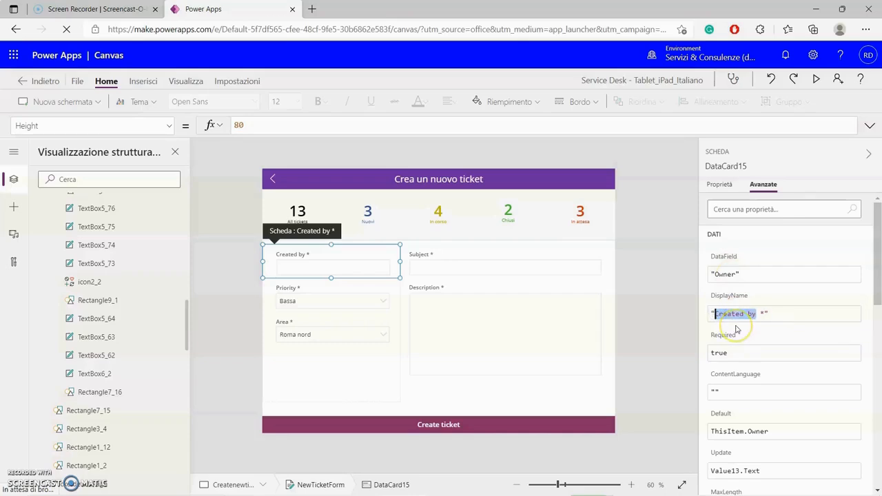
type("C")
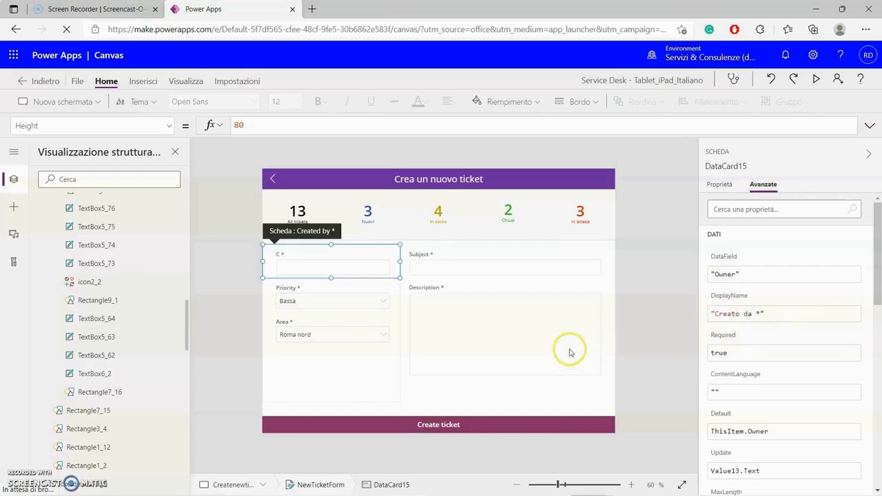
left_click(635, 307)
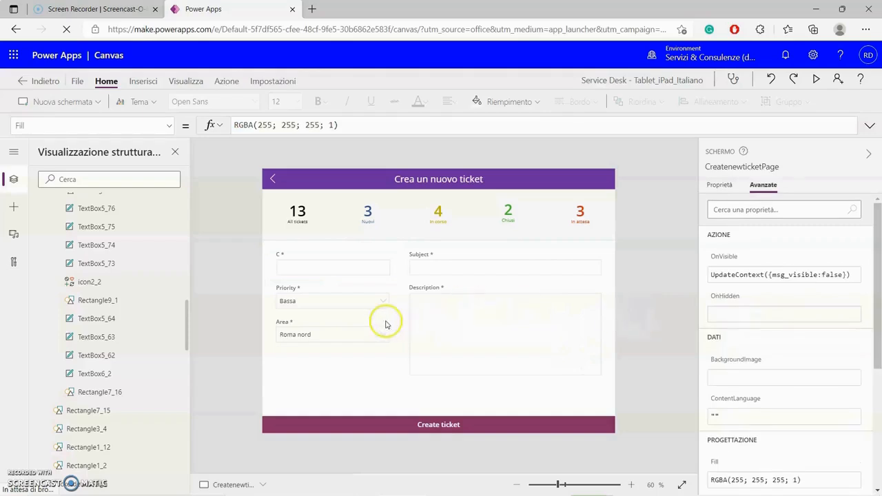
- Change the Priority card's display name to 'Priorità *' and check the Area card's display name
left_click(296, 288)
left_click(295, 286)
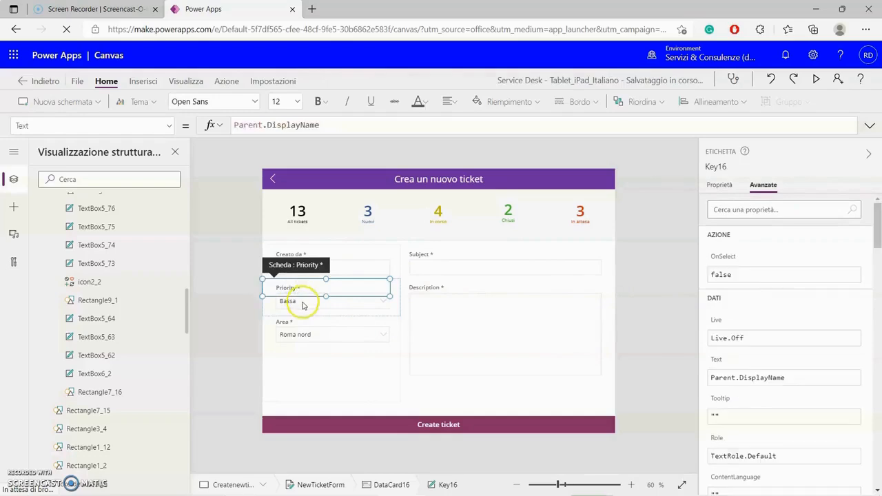
left_click(380, 300)
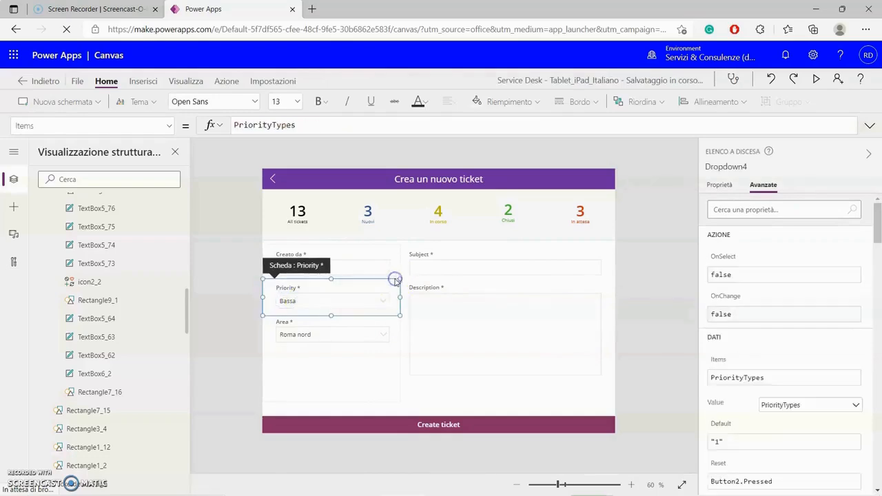
left_click(395, 280)
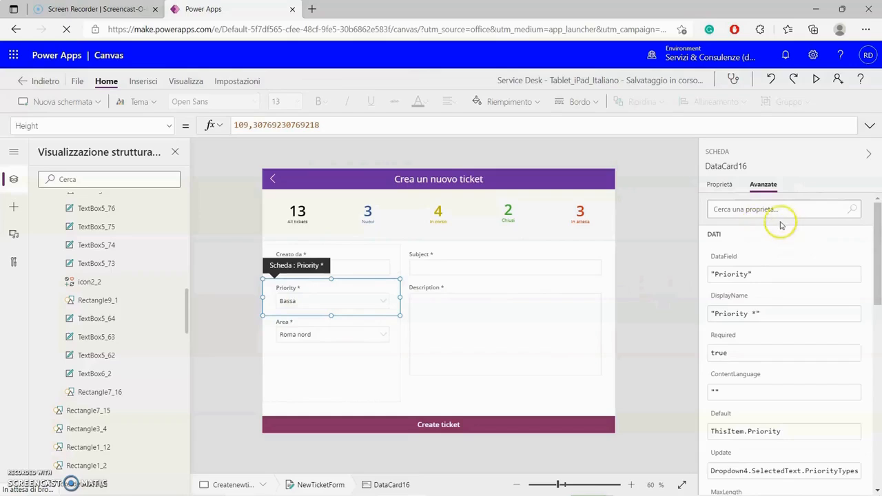
left_click(739, 275)
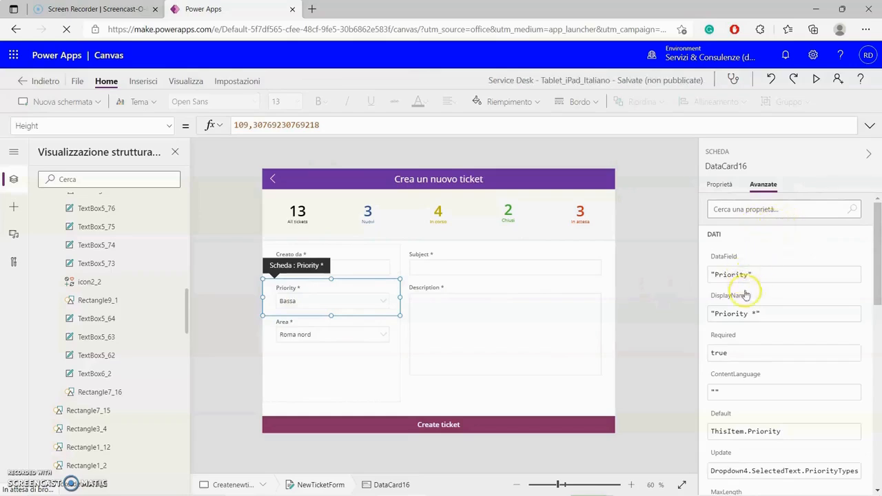
left_click(741, 315)
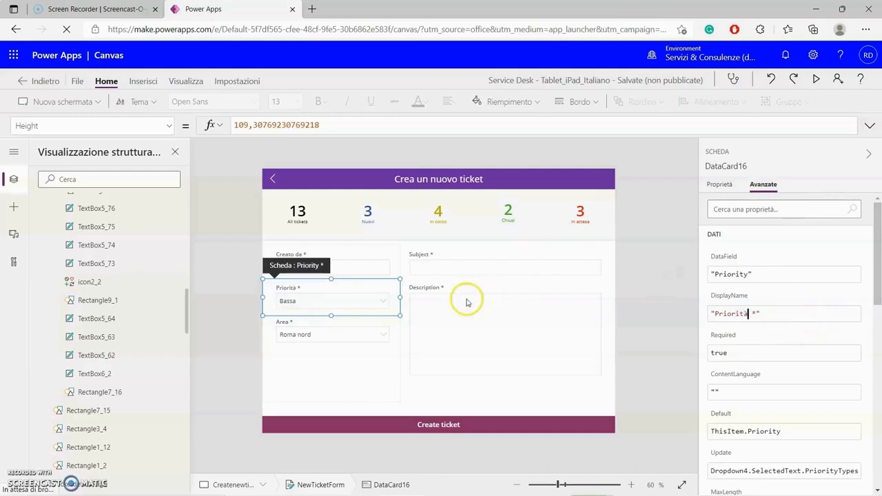
left_click(307, 333)
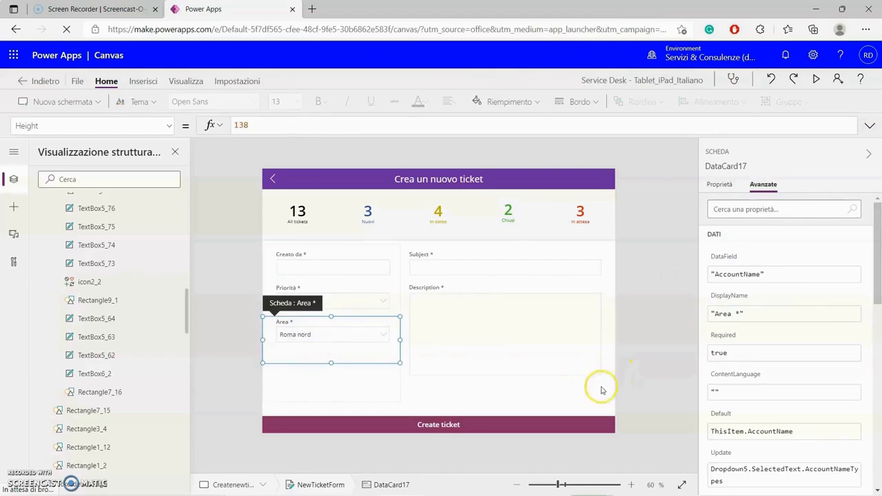
left_click(733, 315)
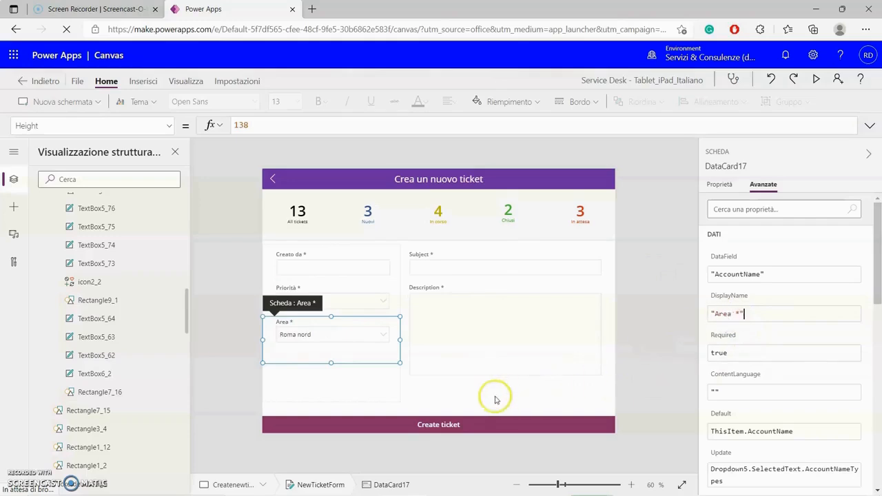
left_click(417, 253)
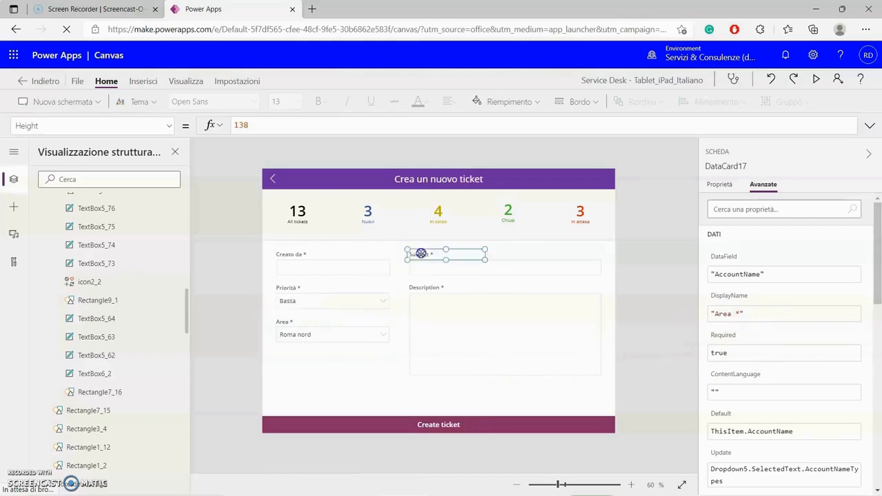
- Relabel the Subject and Description labels as 'Oggetto *' and 'Descrizione *'
left_click(720, 184)
left_click(820, 209)
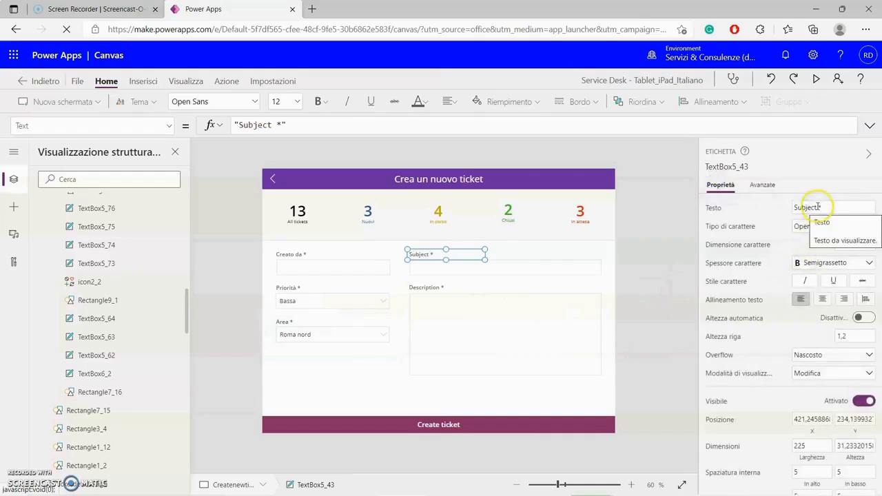
left_click_drag(817, 207, 791, 206)
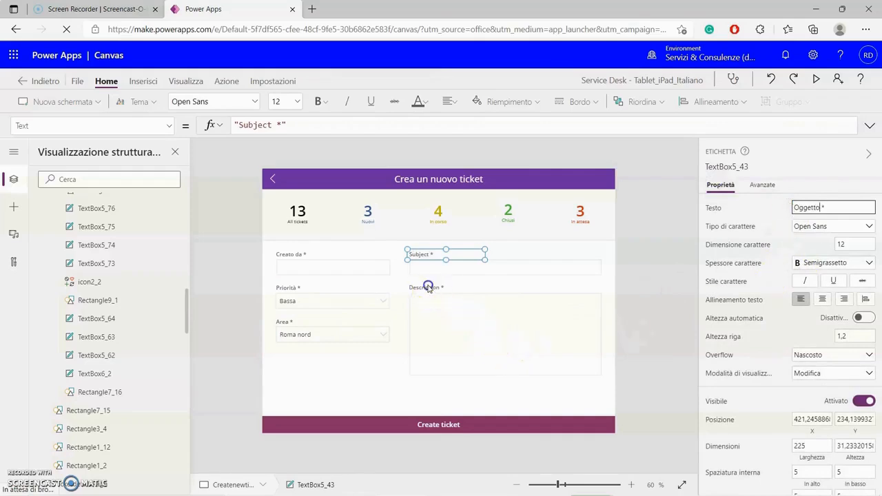
left_click(427, 286)
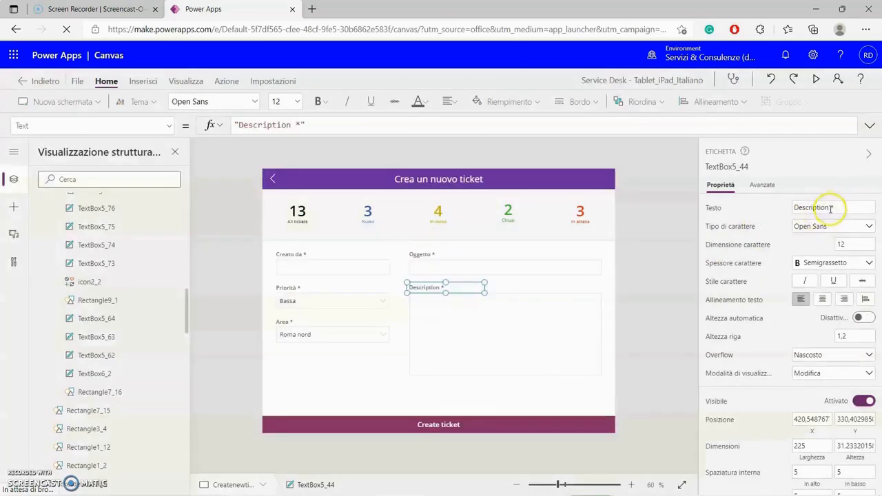
left_click(830, 208)
key("BackSpace")
key("BackSpace")
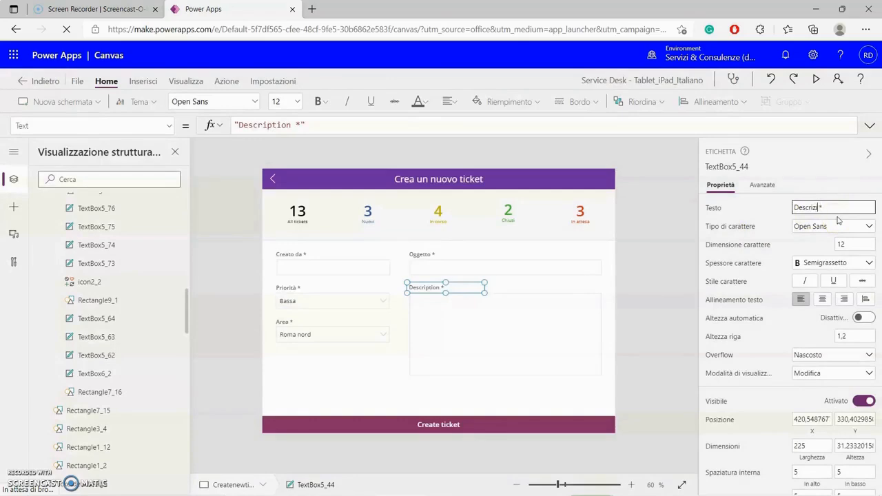
left_click(665, 254)
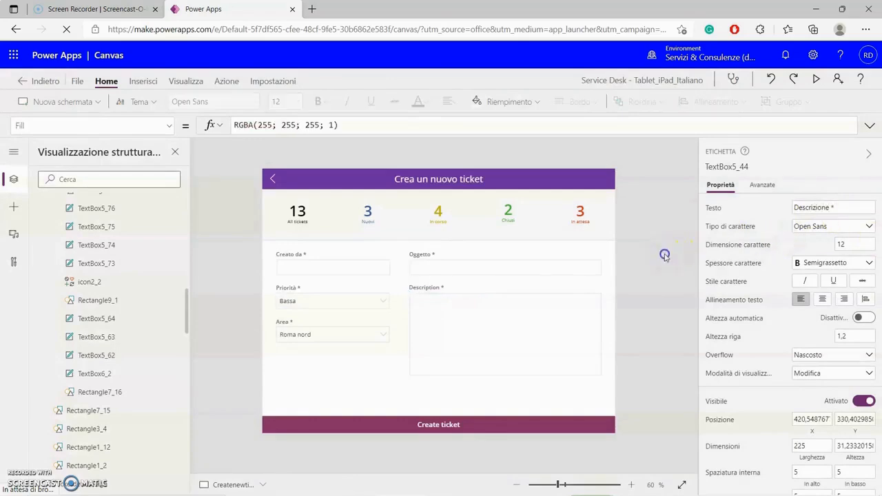
- Change the Create ticket button caption to 'Crea ticket'
left_click(506, 415)
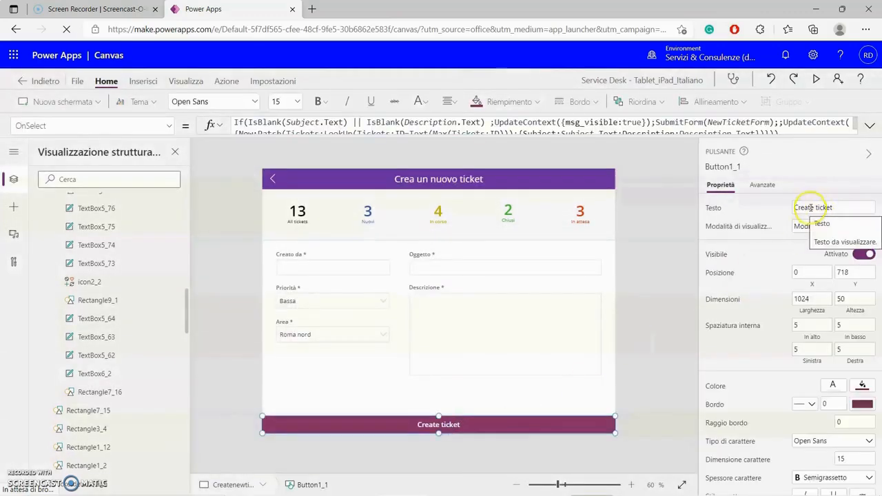
left_click_drag(810, 207, 843, 202)
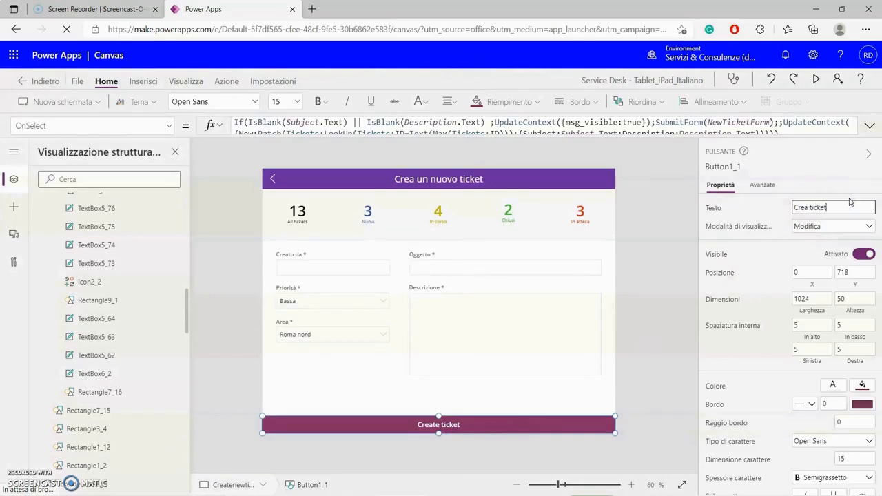
left_click(669, 218)
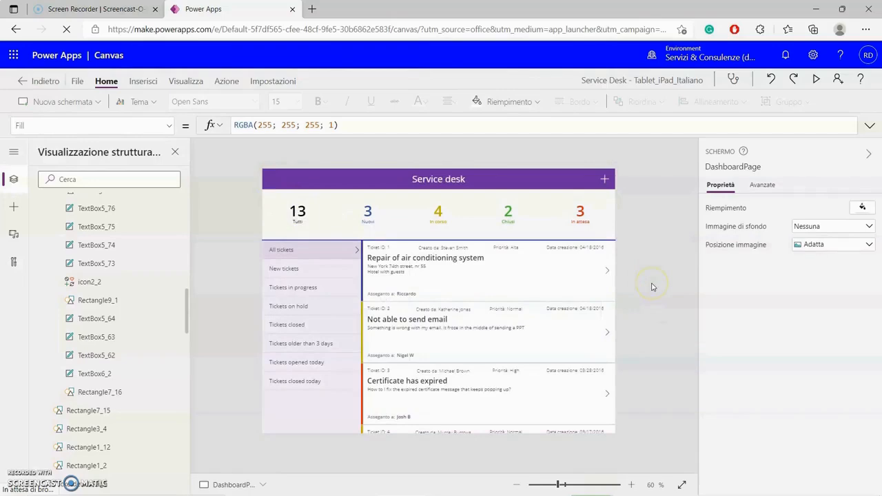
- Open the first ticket's details and relabel Created date and Closed date as 'Creato da' and 'Data chiusura'
left_click(608, 271)
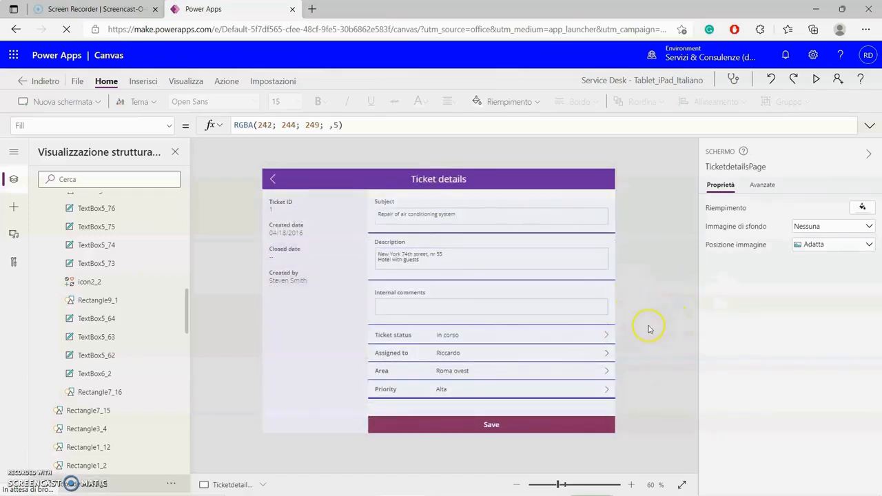
left_click(291, 226)
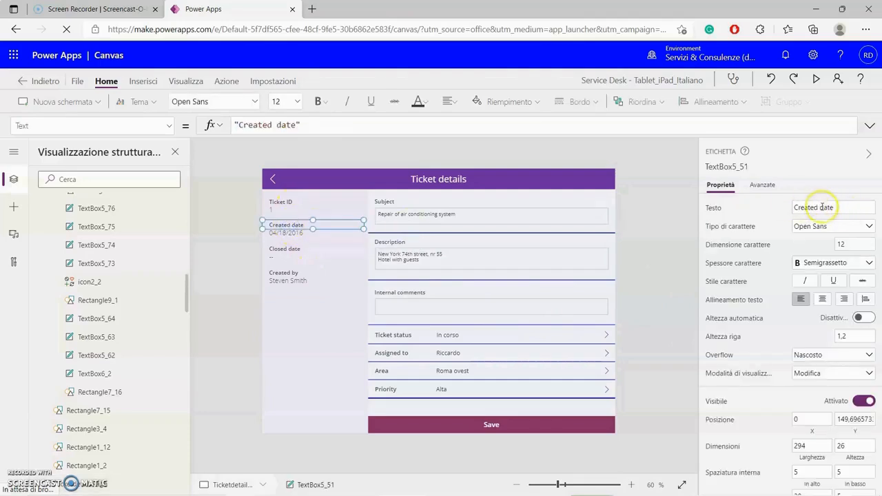
left_click_drag(810, 208, 844, 205)
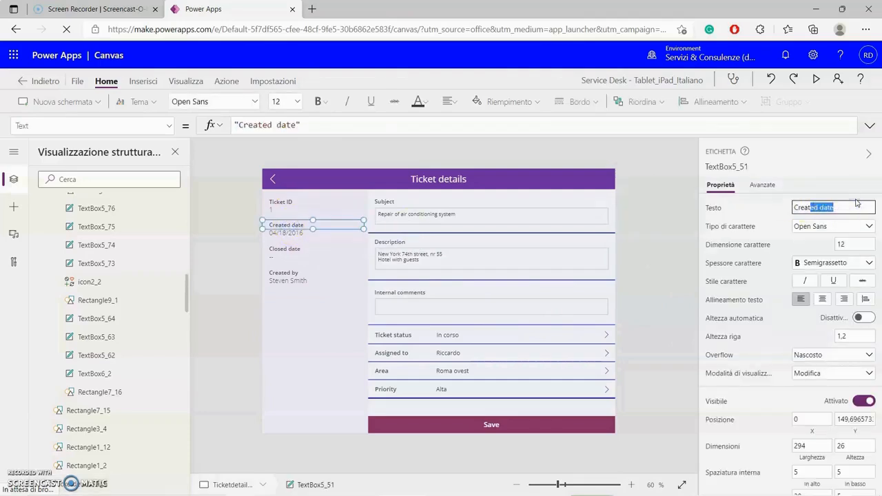
type("o d")
left_click(532, 281)
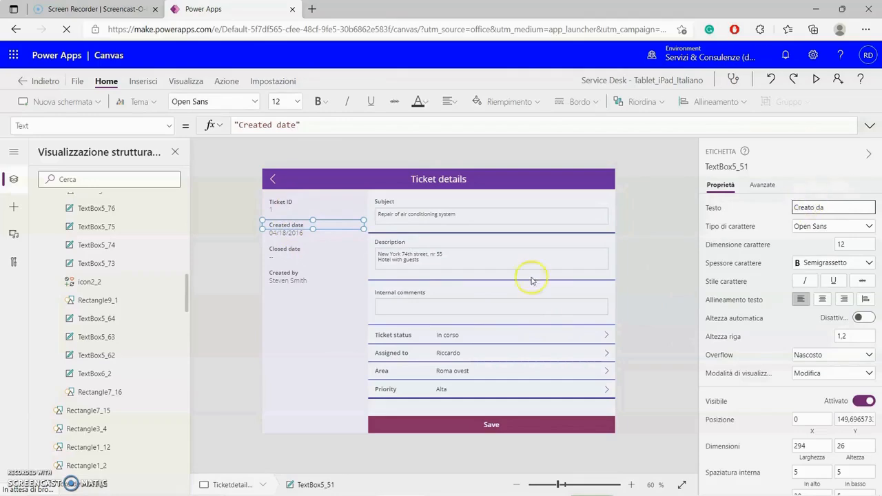
left_click(279, 252)
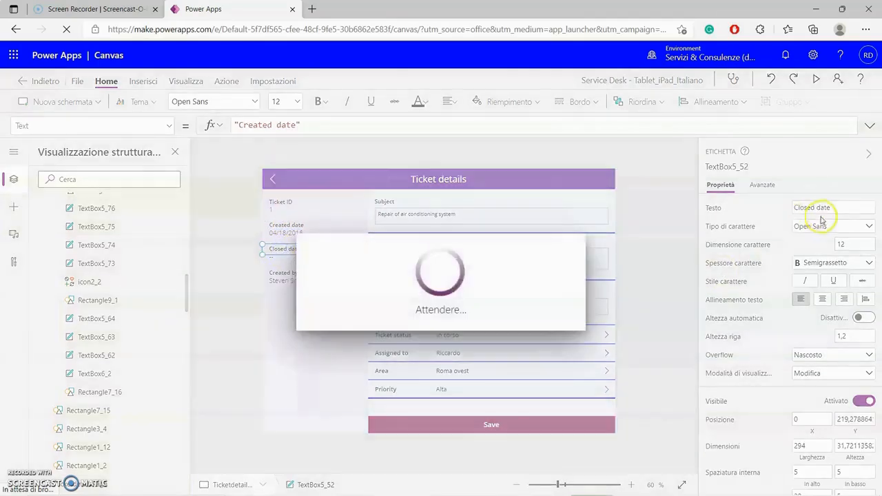
left_click(837, 209)
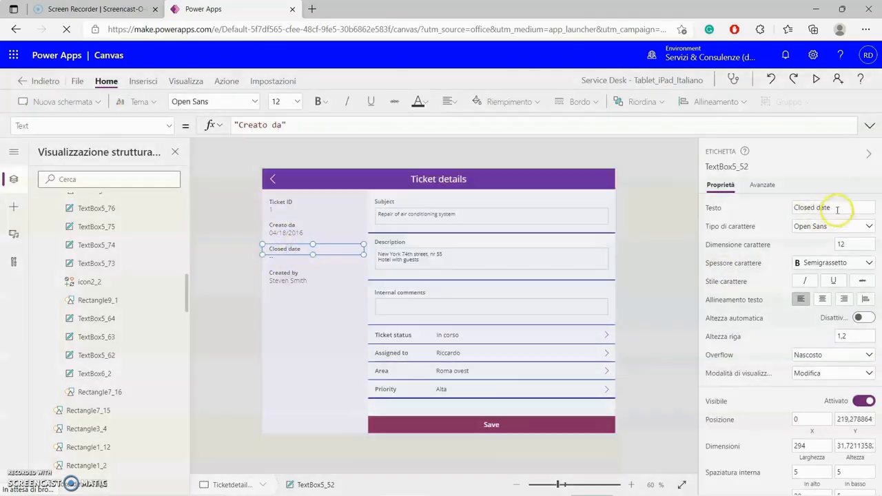
left_click_drag(837, 208, 793, 204)
type("Data chiusura")
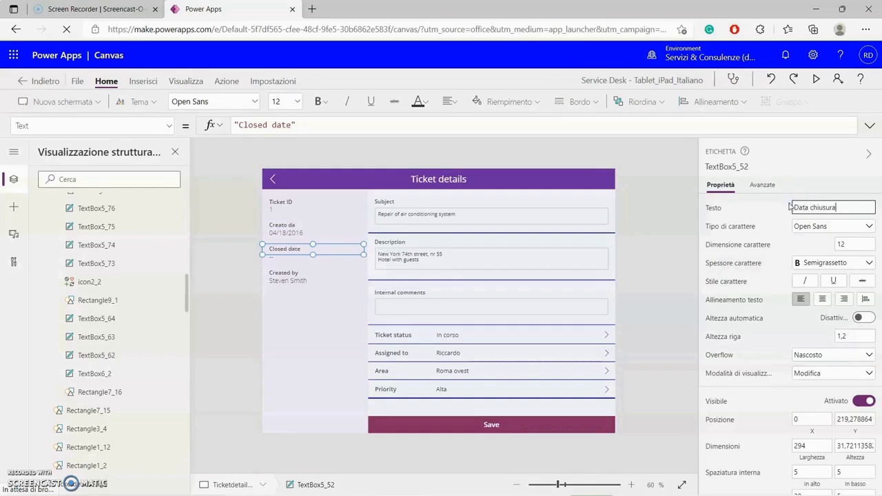
left_click(434, 354)
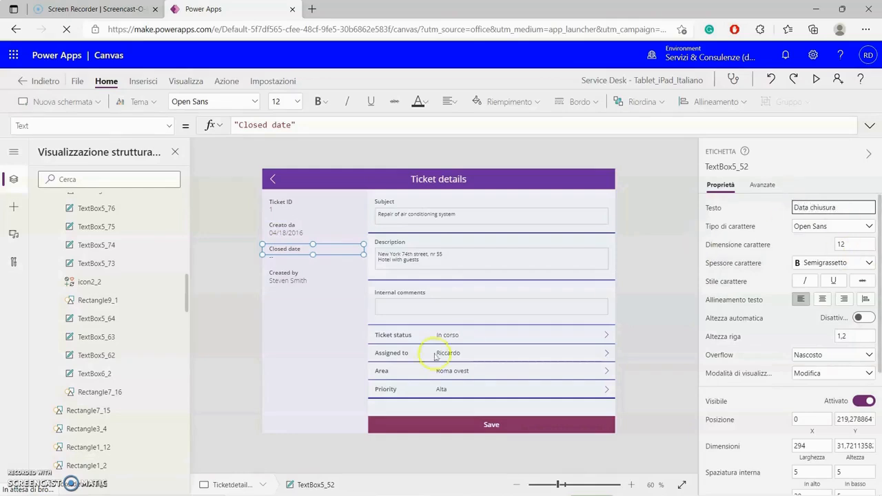
- Correct the side panel captions to 'Data creazione' and 'Creato da'
left_click(271, 275)
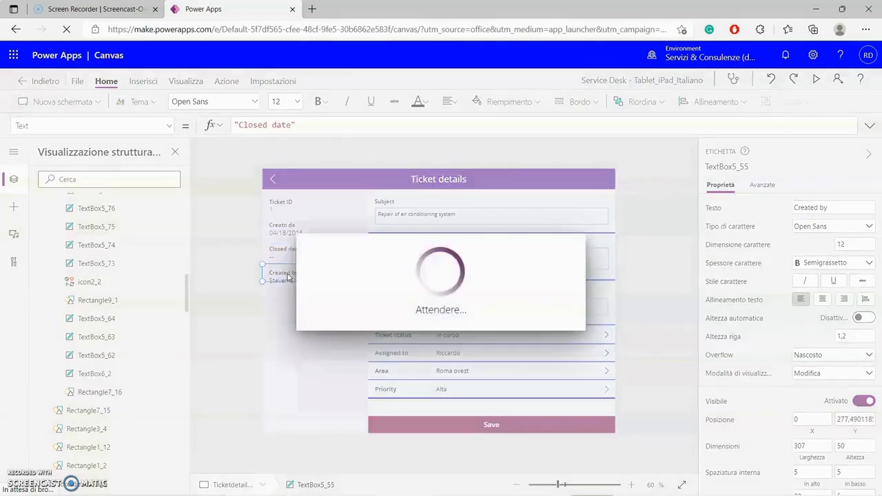
left_click(288, 281)
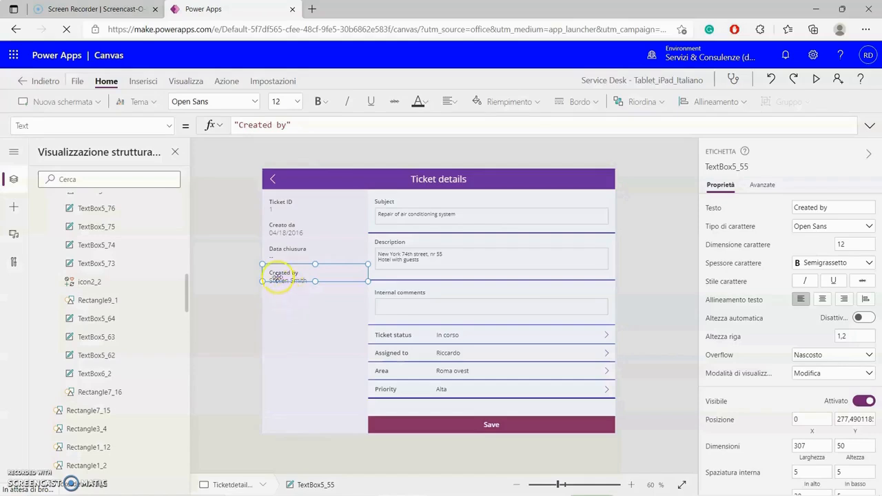
left_click(281, 226)
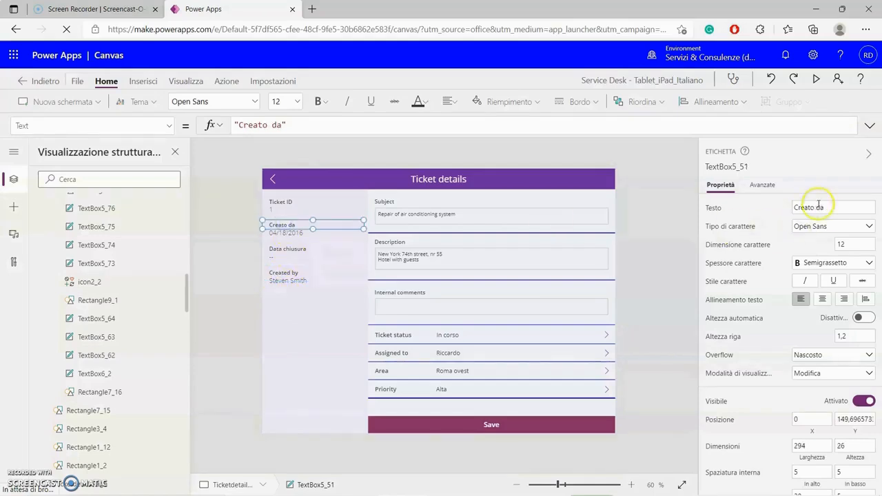
left_click_drag(825, 207, 778, 207)
type("D")
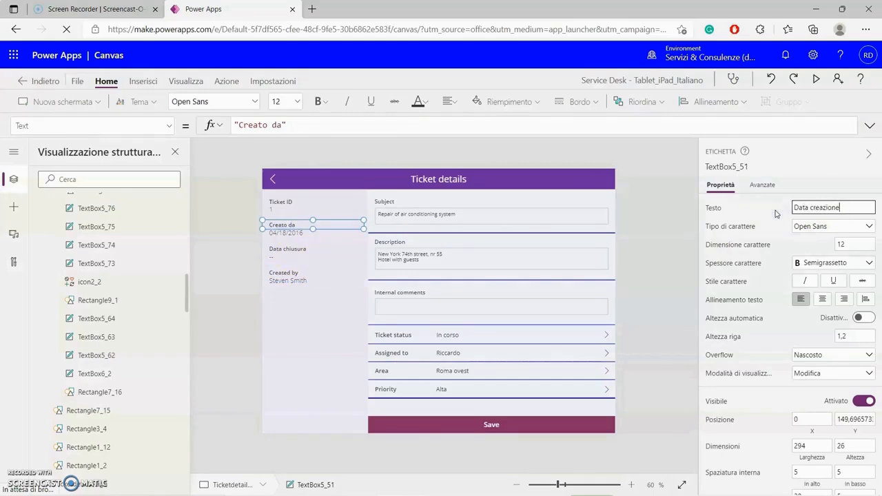
type("ata creazione")
left_click(300, 336)
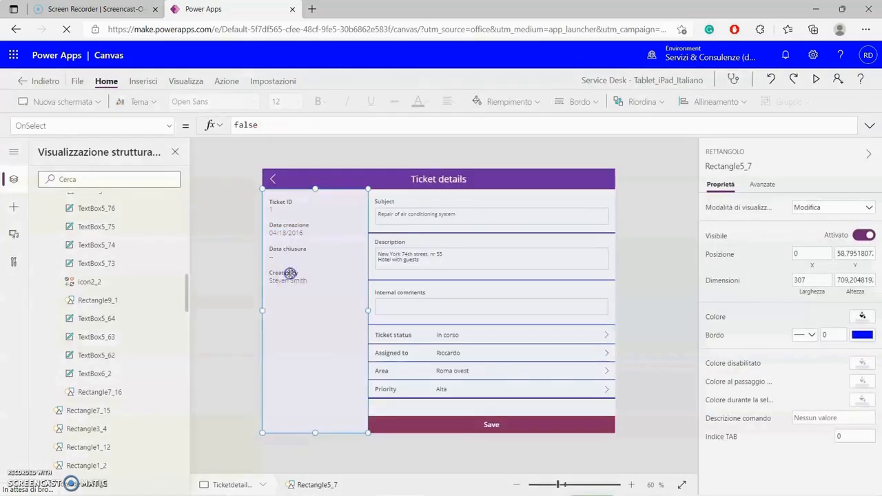
left_click(681, 337)
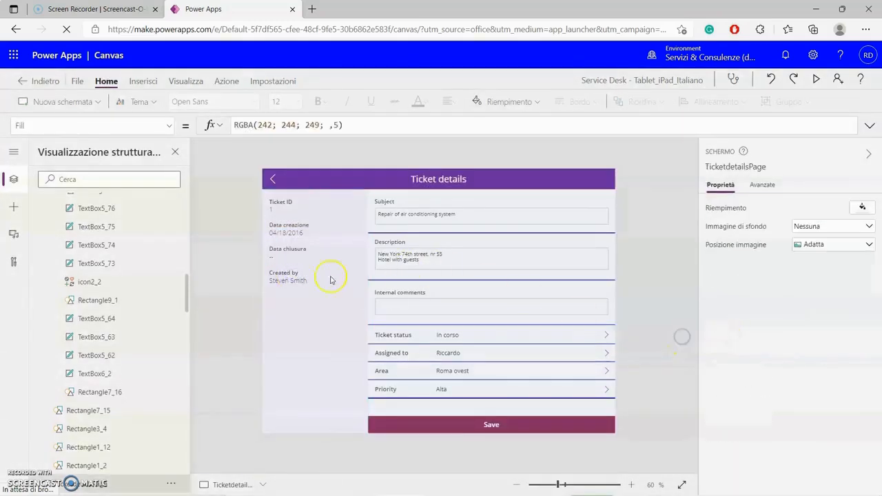
left_click(297, 276)
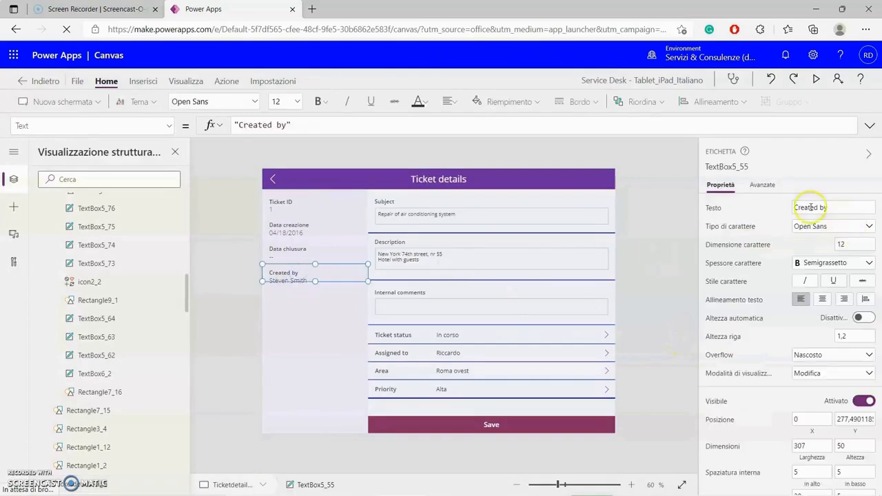
left_click_drag(811, 207, 849, 200)
key("BackSpace")
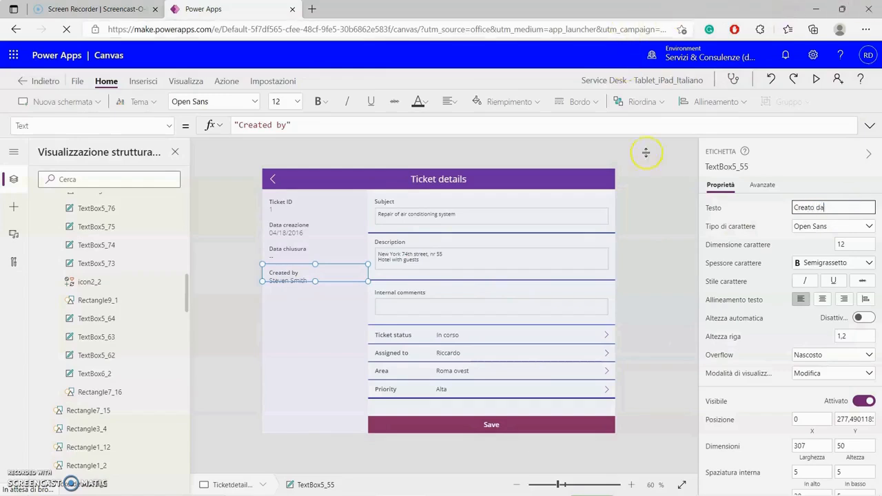
left_click(648, 174)
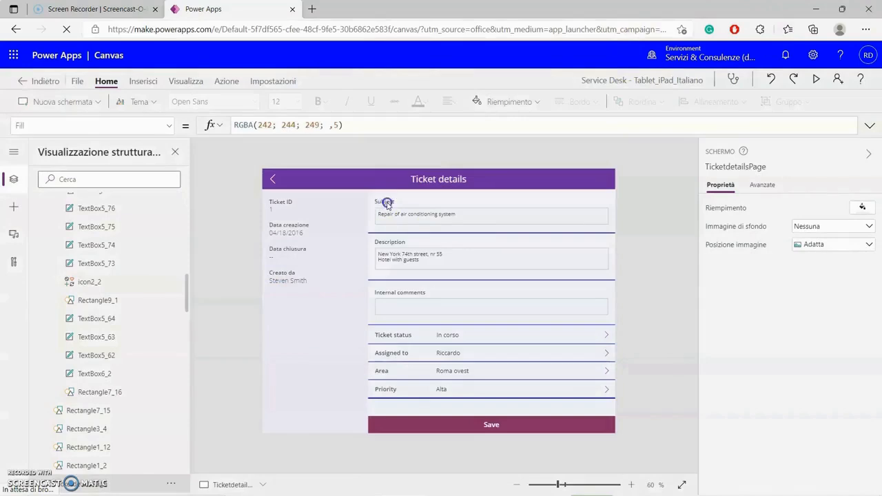
- Set the Subject card's display name to 'Oggetto'
left_click(387, 204)
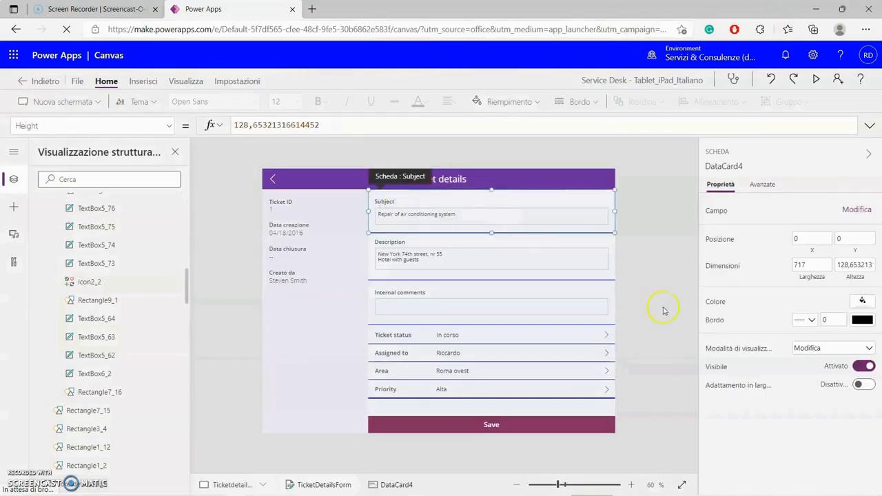
left_click(761, 187)
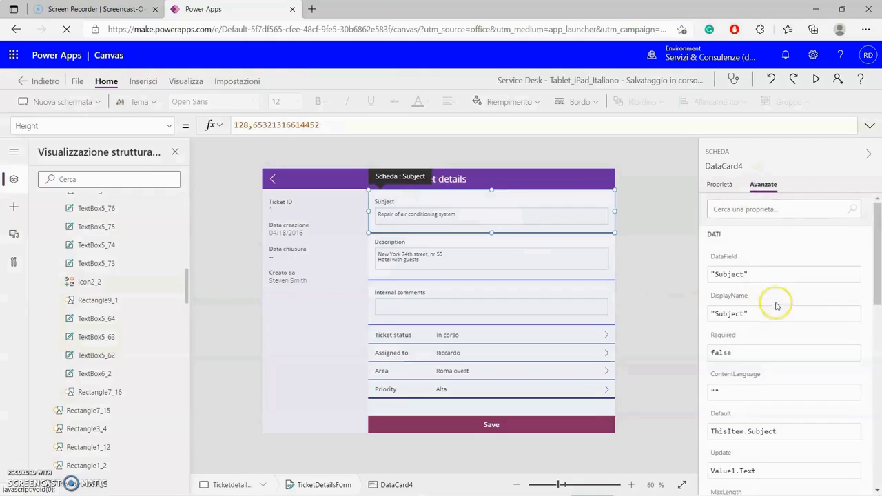
scroll(766, 306, "down", 1)
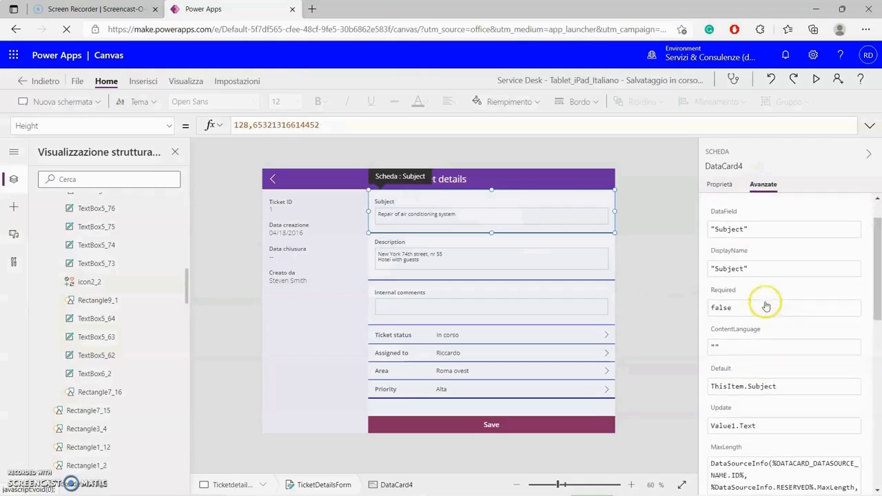
left_click(720, 269)
double_click(720, 269)
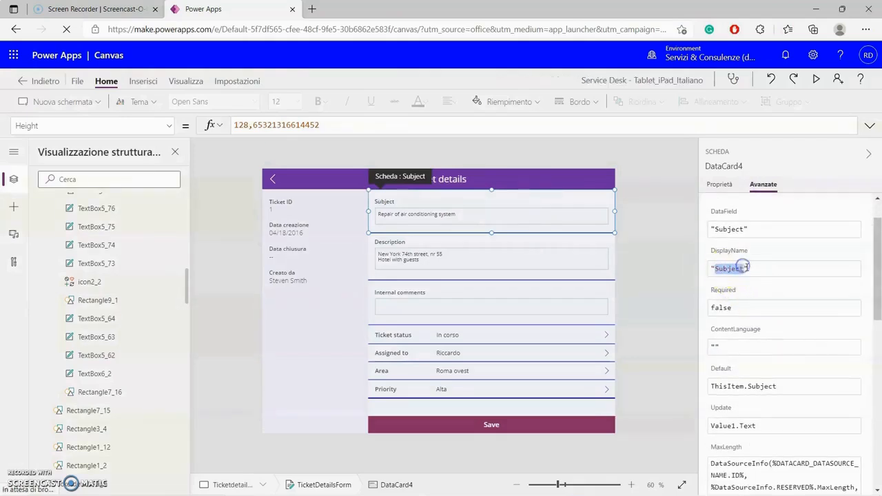
type("Oggetto")
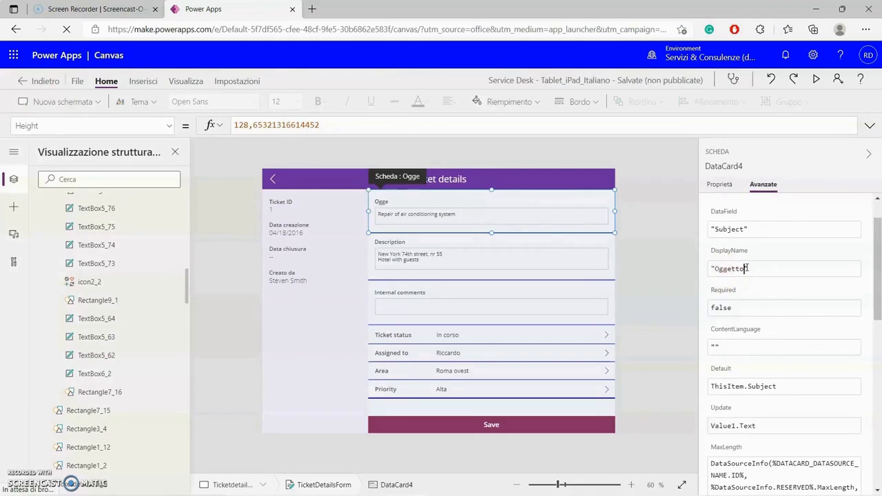
left_click(669, 268)
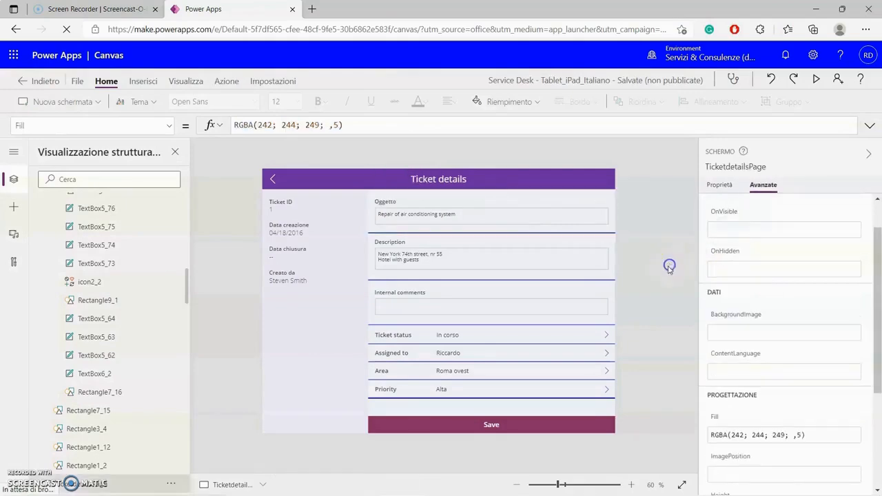
- Set the Description card's display name to 'Descrizione'
left_click(397, 242)
left_click(397, 242)
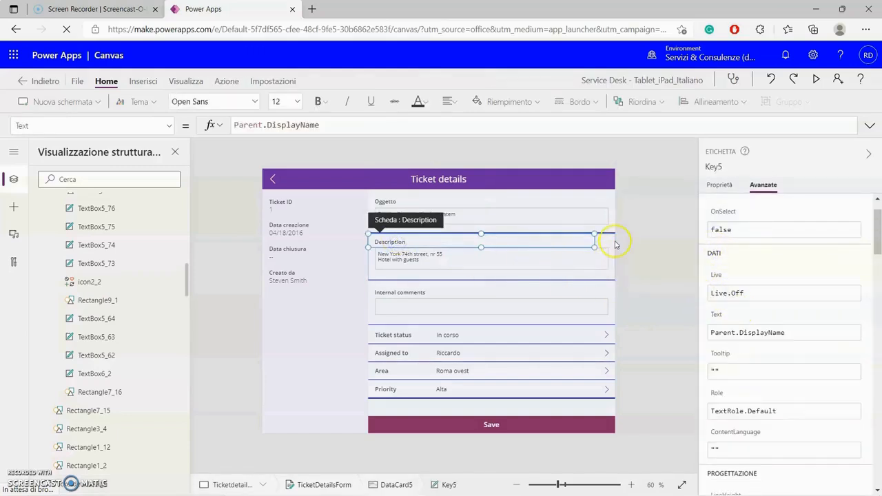
left_click(615, 242)
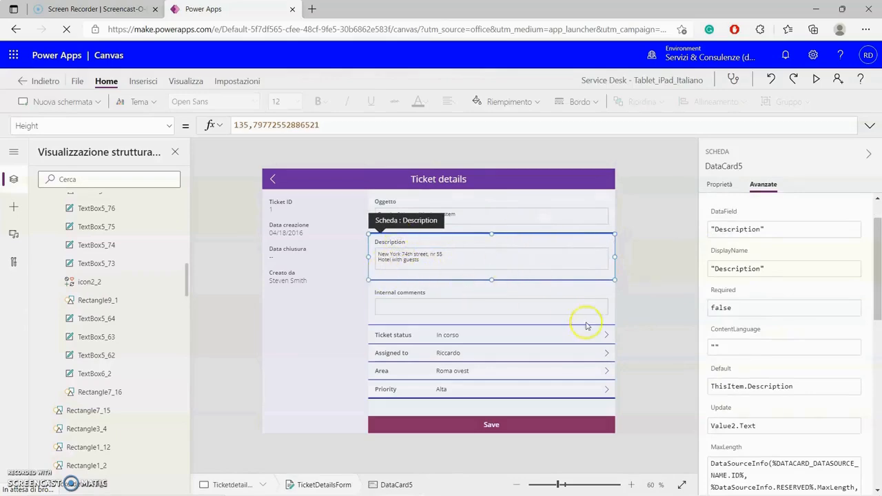
left_click(739, 270)
left_click_drag(748, 269, 759, 268)
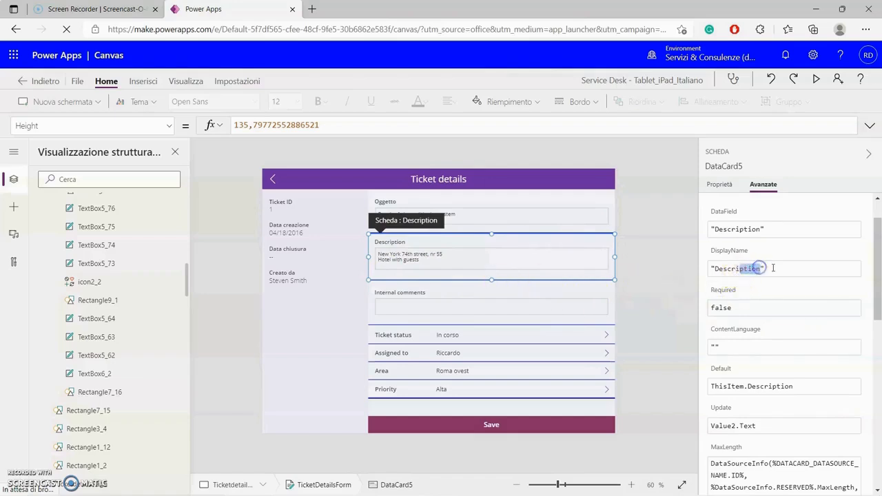
type("zio")
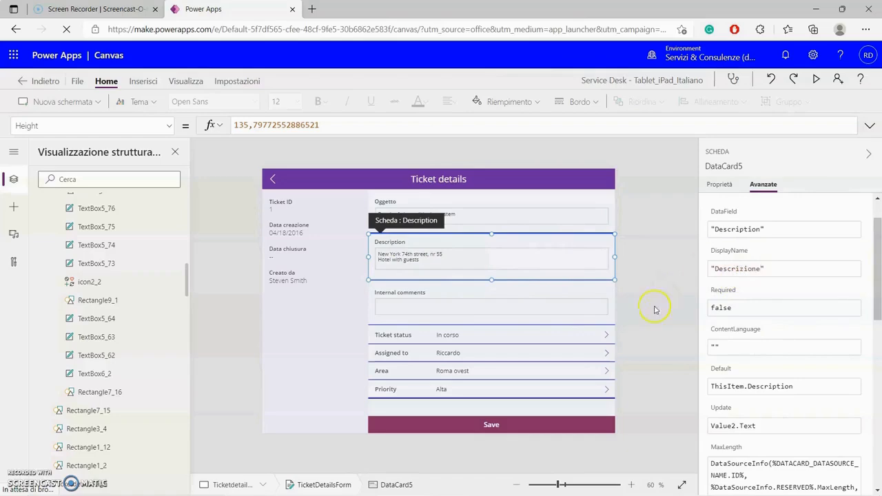
- Set the Internal comments card's display name from 'Comment' to 'Note'
left_click(434, 295)
left_click(427, 292)
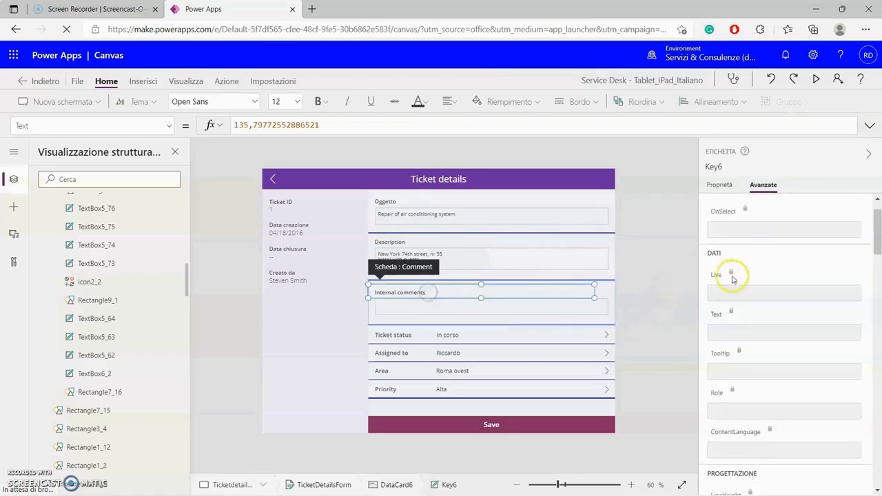
left_click(518, 310)
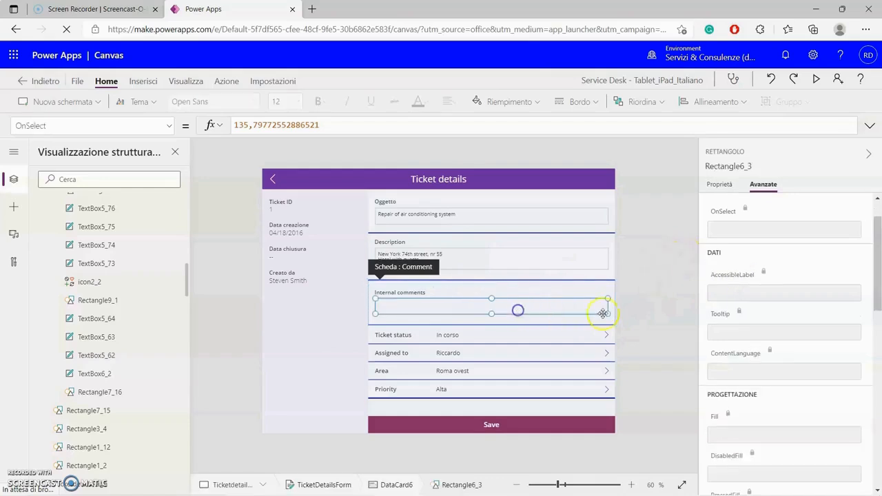
left_click(615, 295)
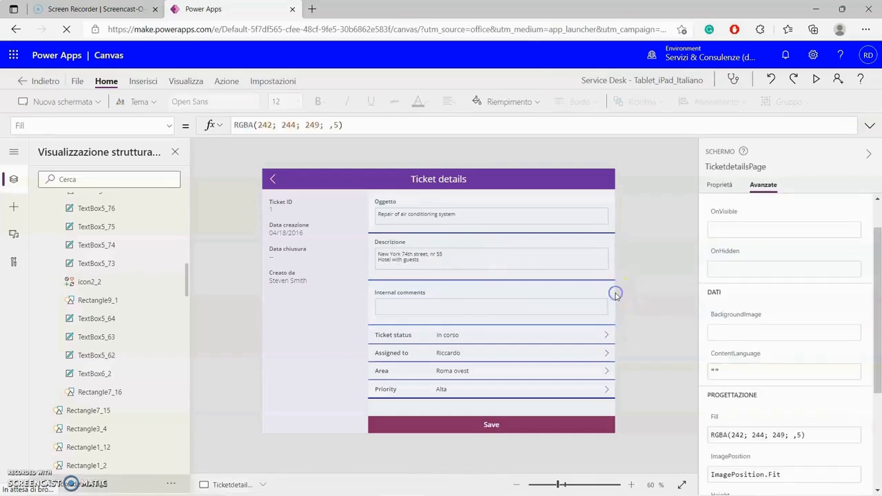
left_click(614, 295)
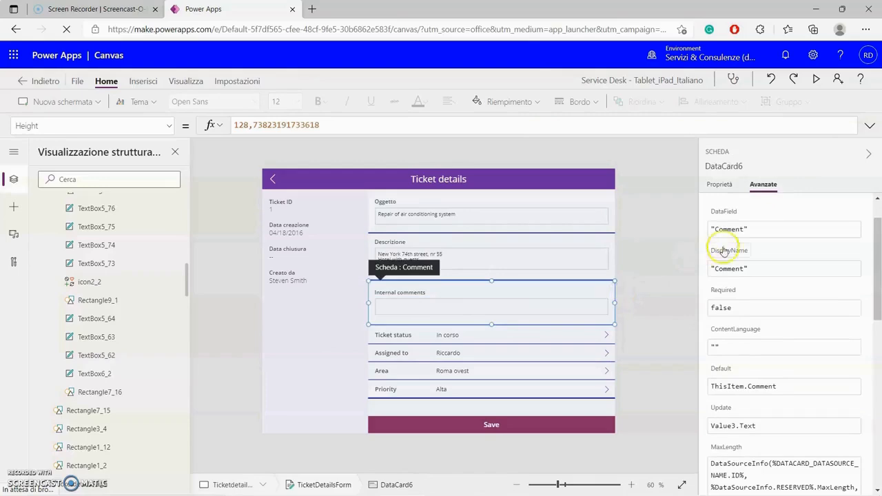
left_click(718, 268)
left_click_drag(718, 268, 747, 267)
type("No")
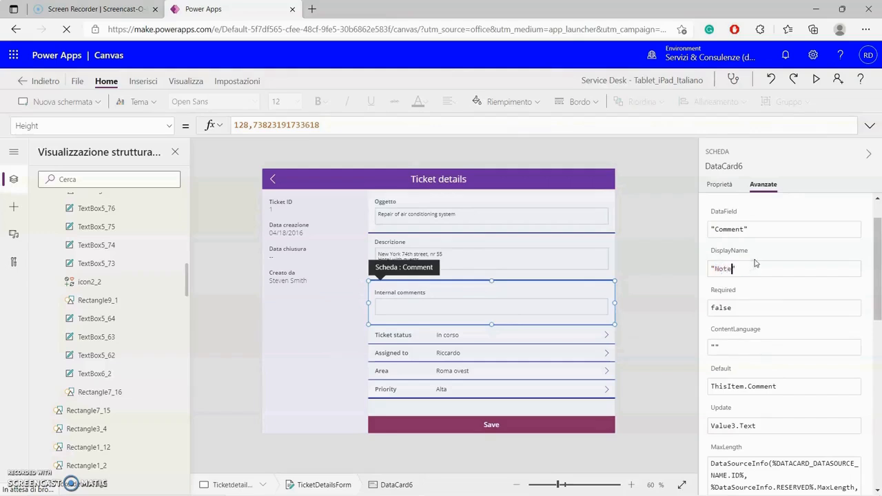
type("te")
left_click(670, 304)
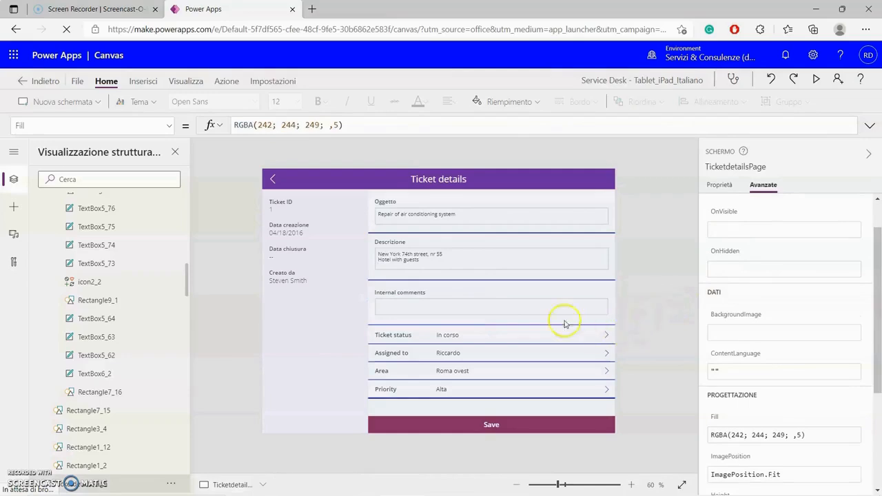
left_click(419, 293)
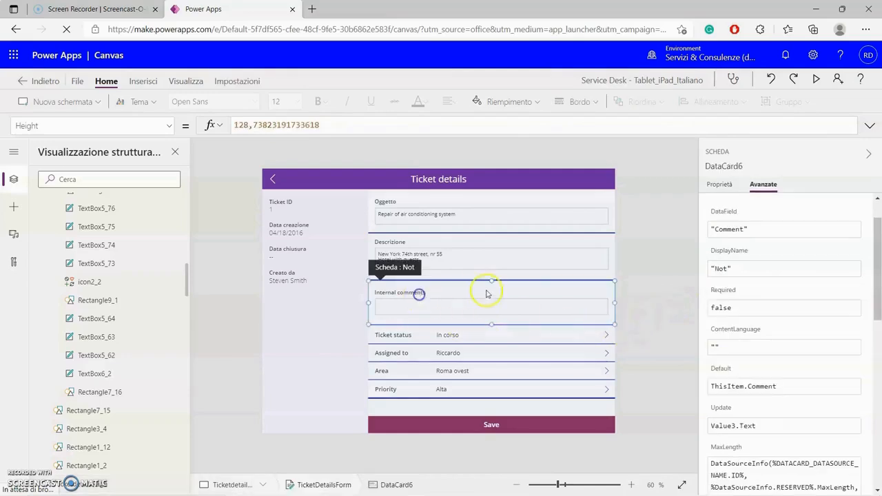
left_click(727, 269)
type("e")
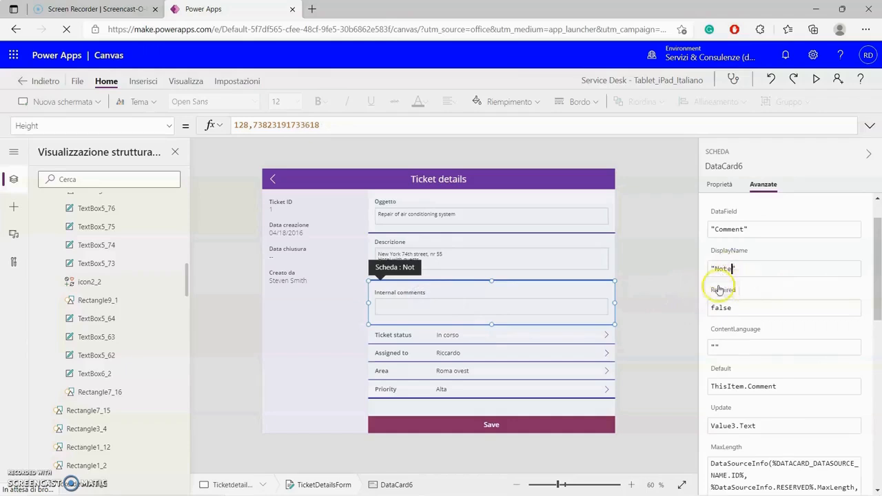
left_click(662, 286)
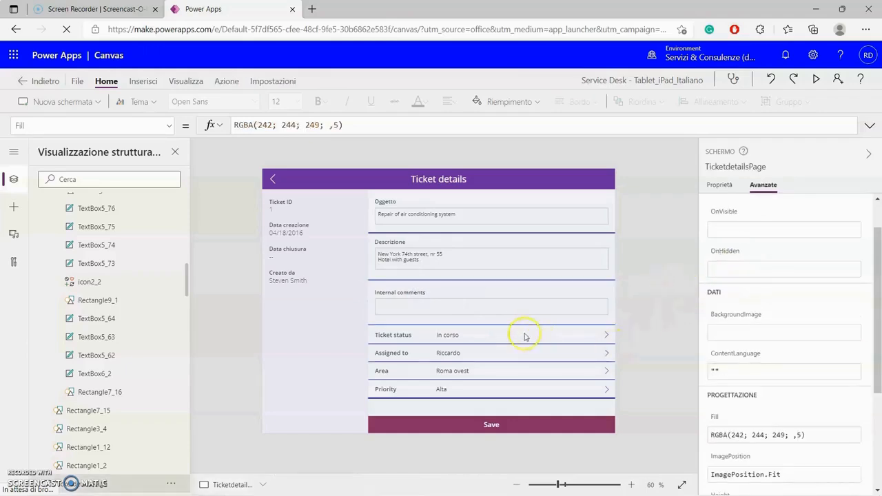
- Change the Internal comments label text to 'Note'
left_click(446, 293)
left_click(444, 293)
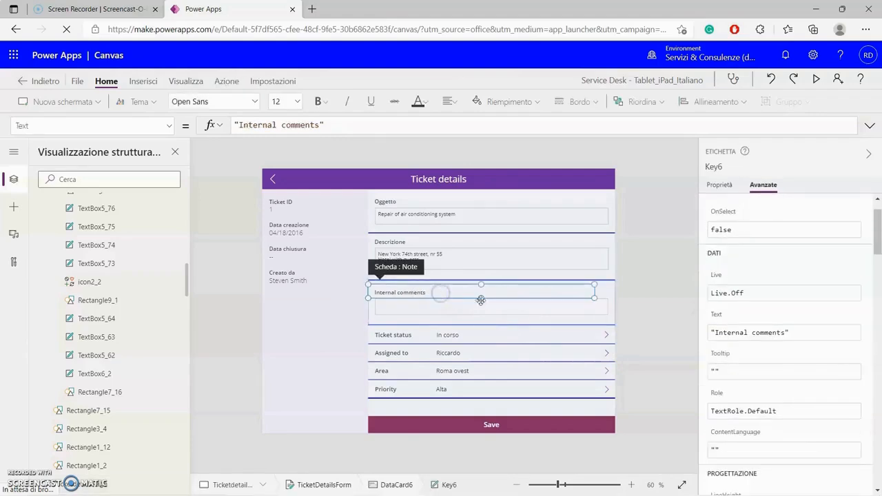
left_click(719, 186)
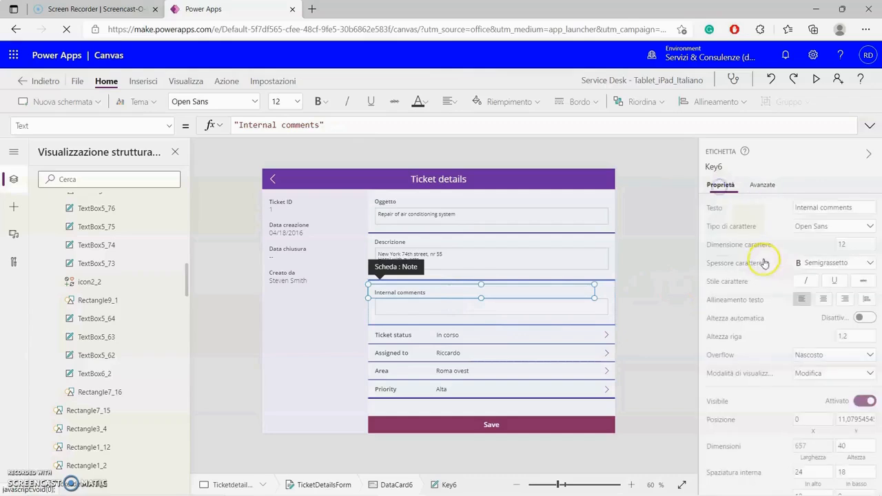
triple_click(855, 208)
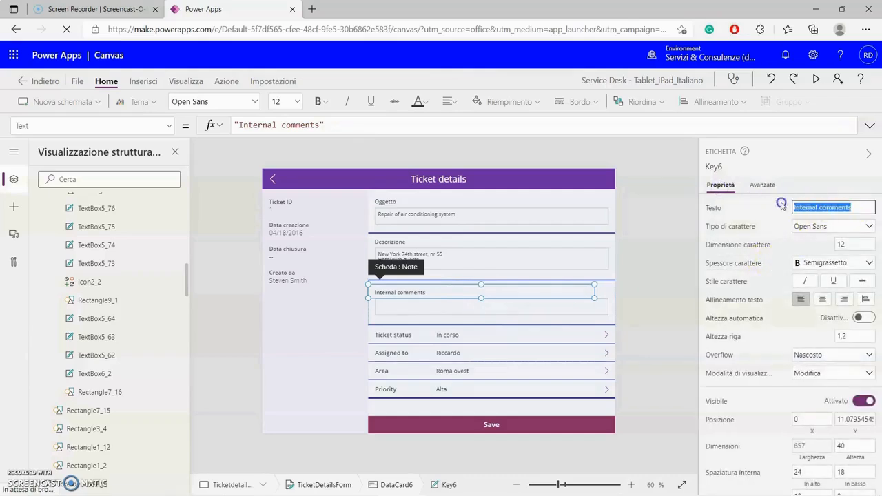
key("Caps_Lock")
type("NO")
key("BackSpace")
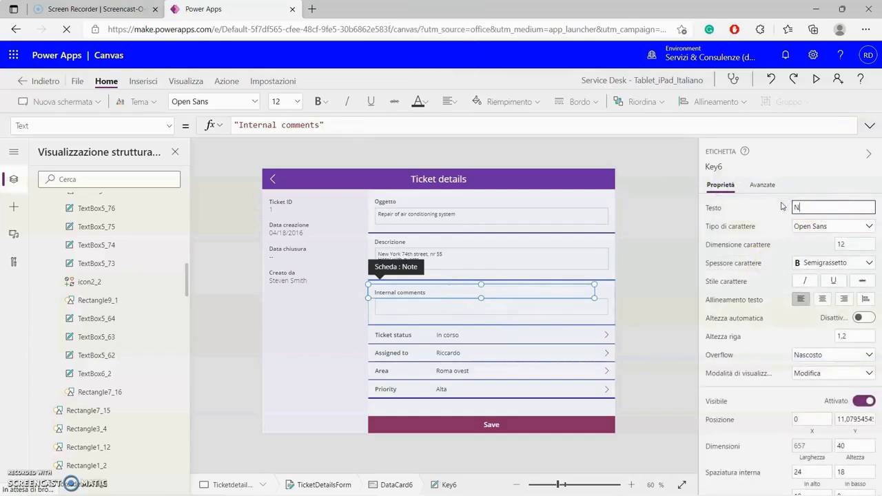
key("BackSpace")
key("Caps_Lock")
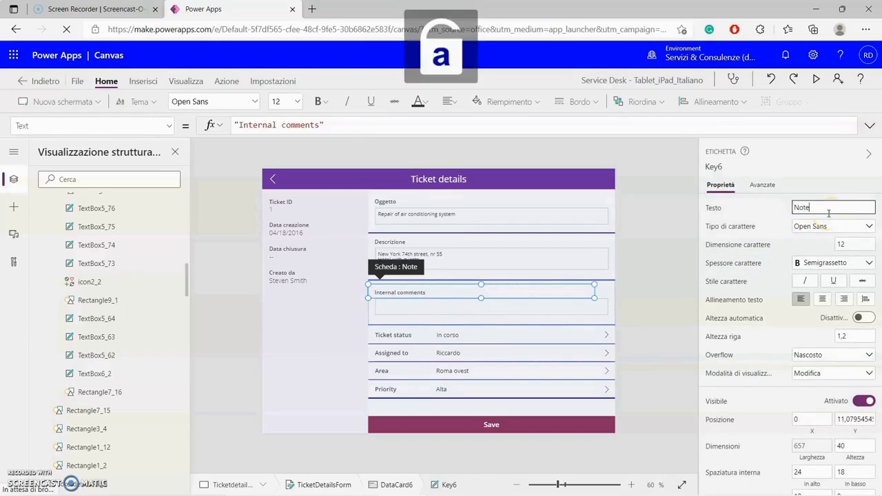
left_click(677, 244)
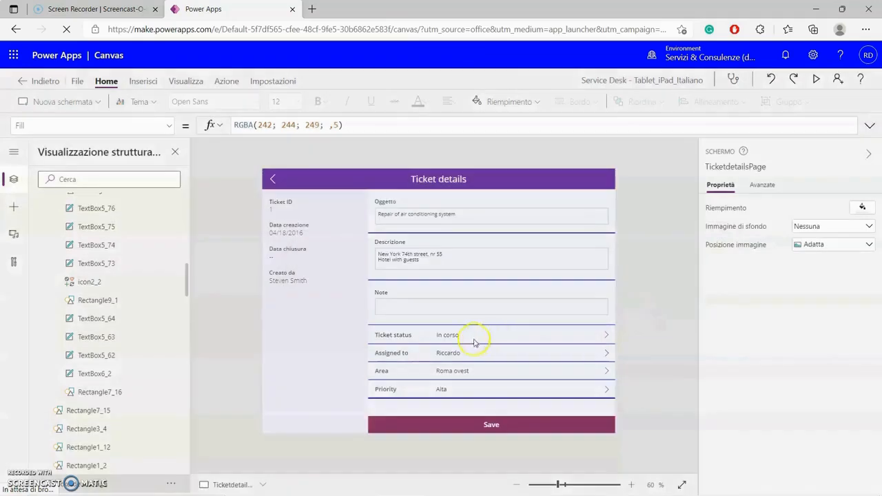
- Rename the Assigned to label to 'Assegnato a', leaving Ticket status unchanged
left_click(405, 335)
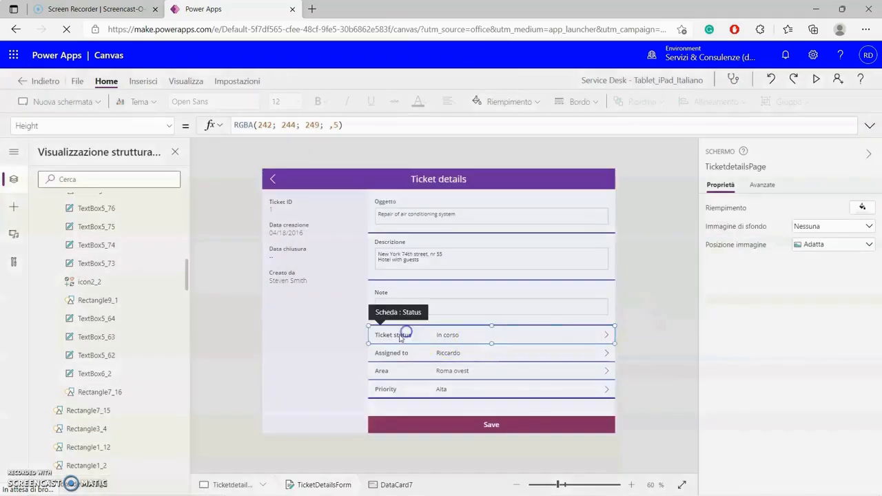
left_click(400, 335)
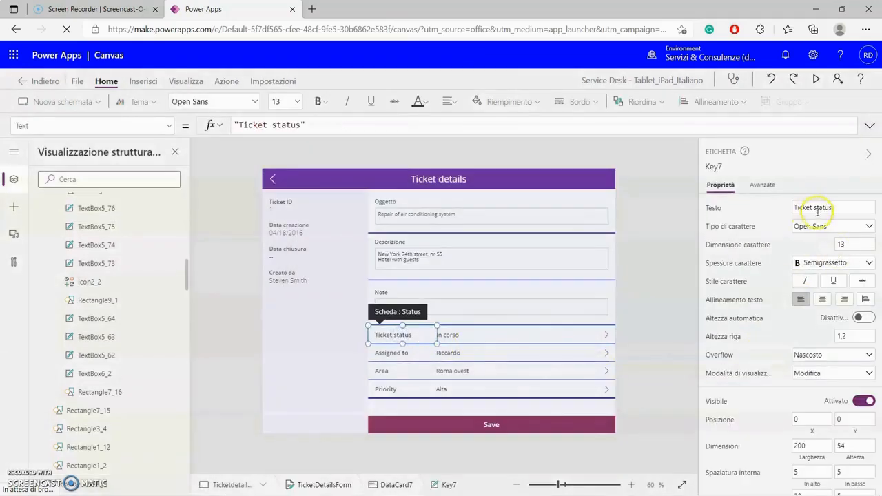
left_click(671, 326)
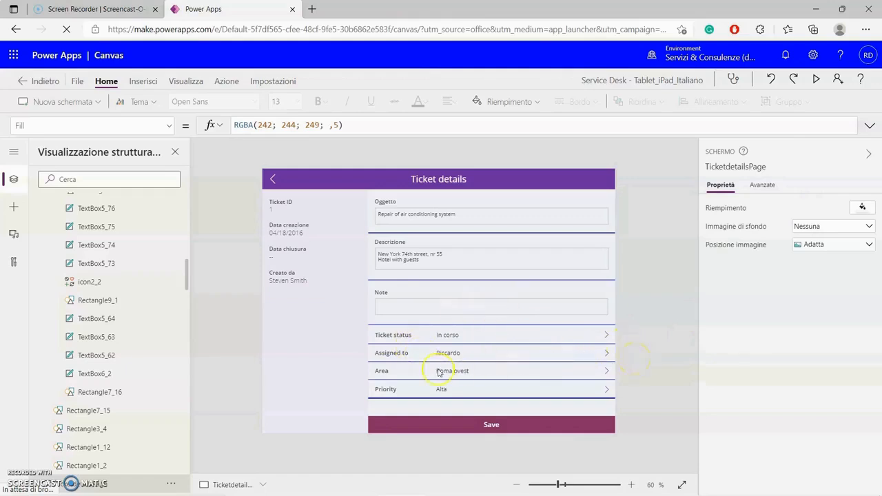
left_click(392, 358)
left_click(392, 355)
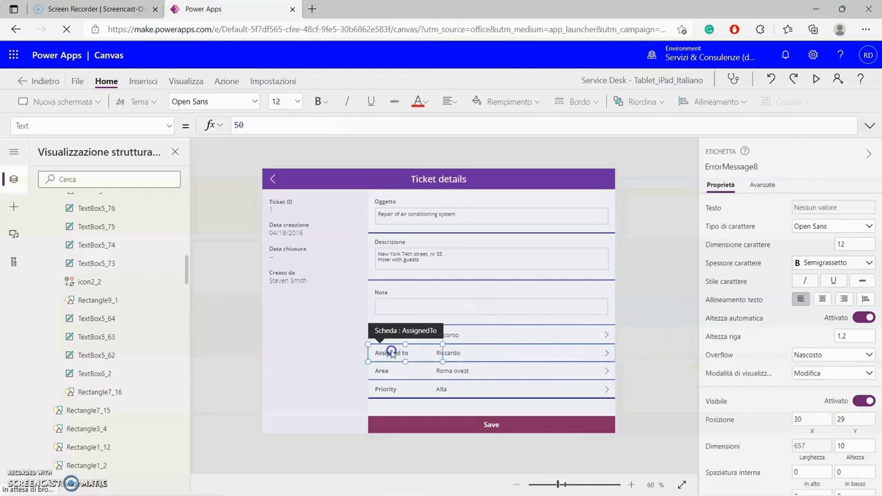
left_click(391, 353)
left_click_drag(818, 207, 846, 207)
type("ato")
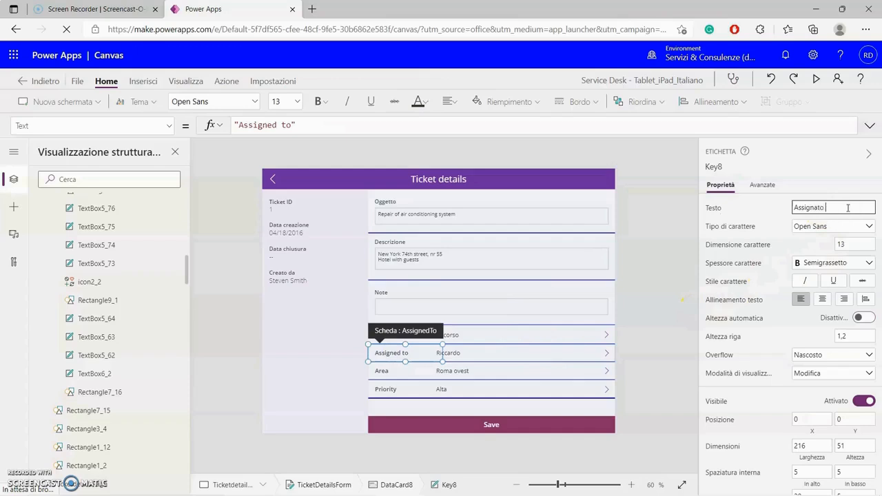
type(" a")
left_click(674, 254)
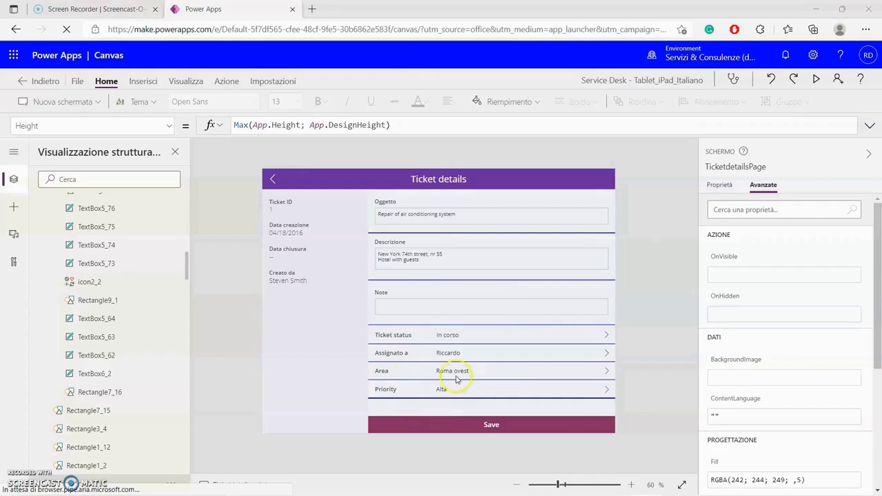
left_click(388, 393)
- Replace the Priority label's Parent.DisplayName formula with the text "Priorità"
left_click(387, 393)
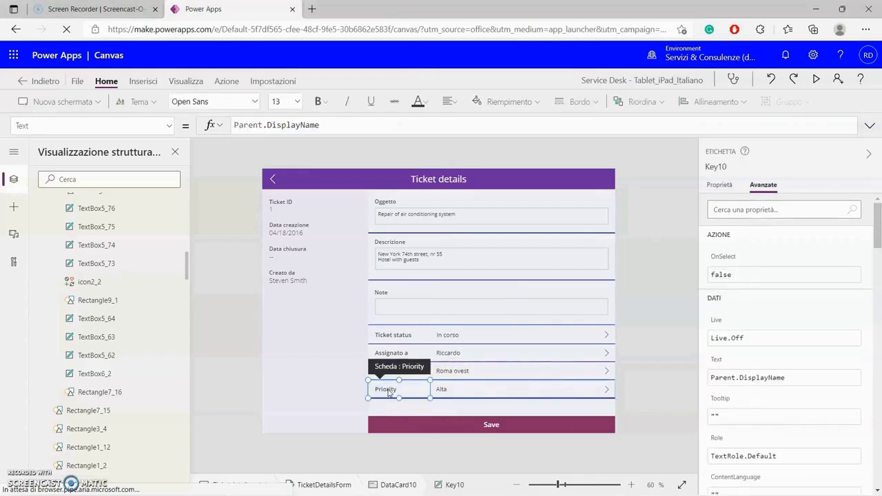
left_click(326, 125)
left_click_drag(310, 129, 229, 128)
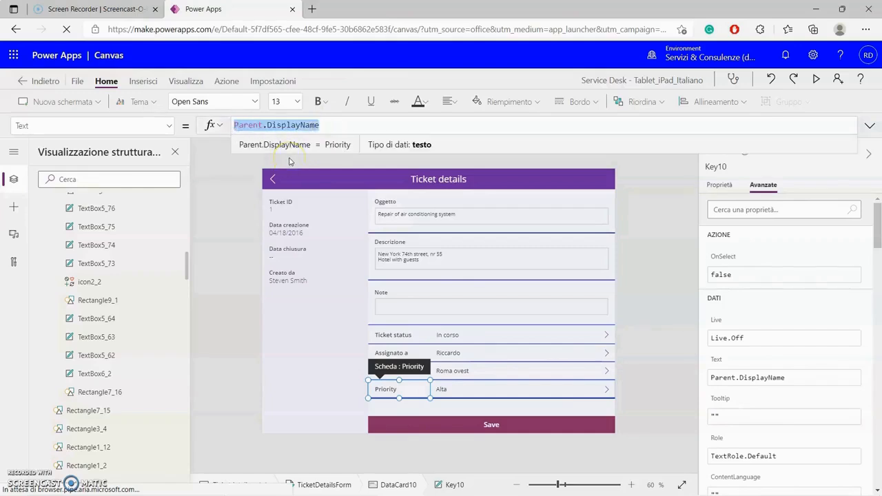
type("\"\"")
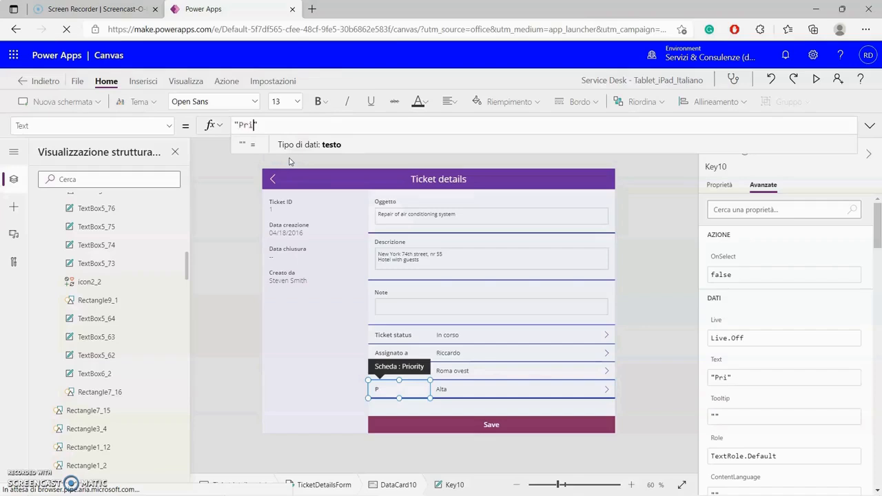
type("Priorità")
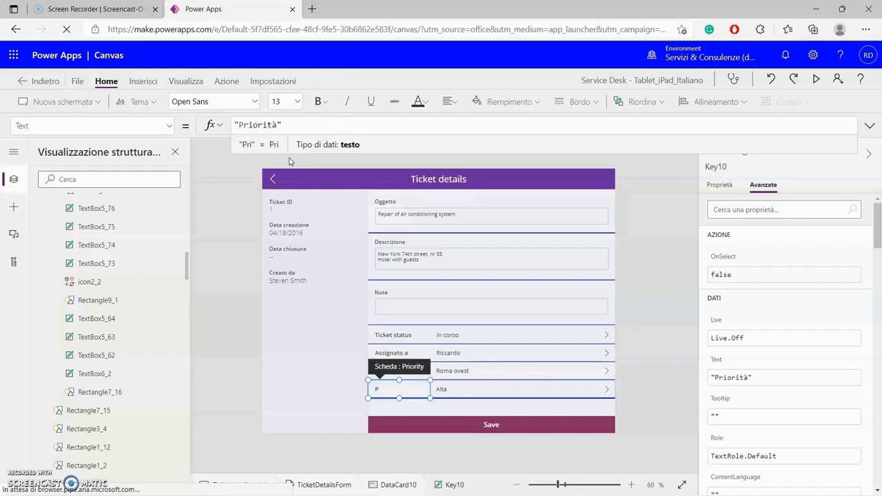
- Retitle the Ticket details screen header to 'Dettagli ticket'
left_click(666, 288)
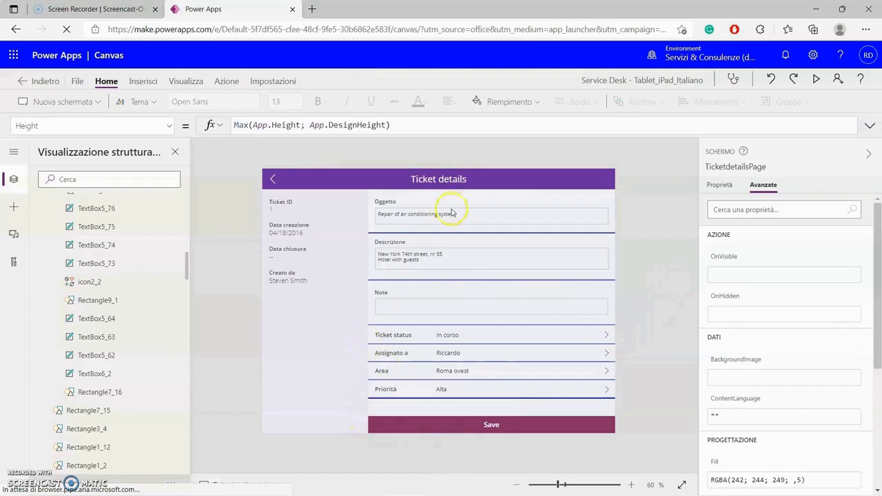
left_click(450, 181)
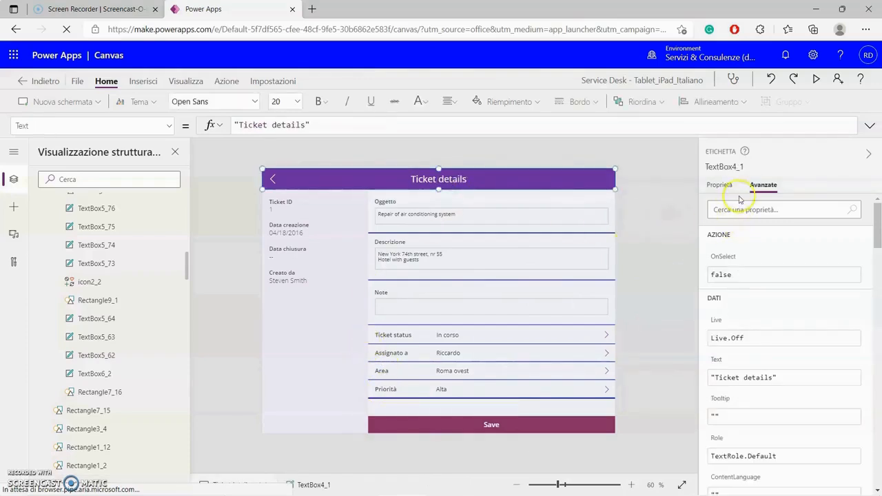
left_click(719, 185)
left_click(834, 208)
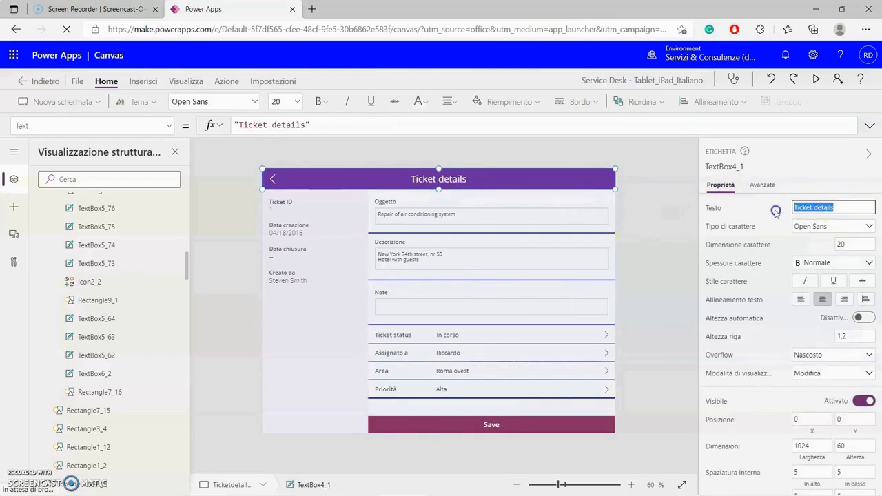
type("D")
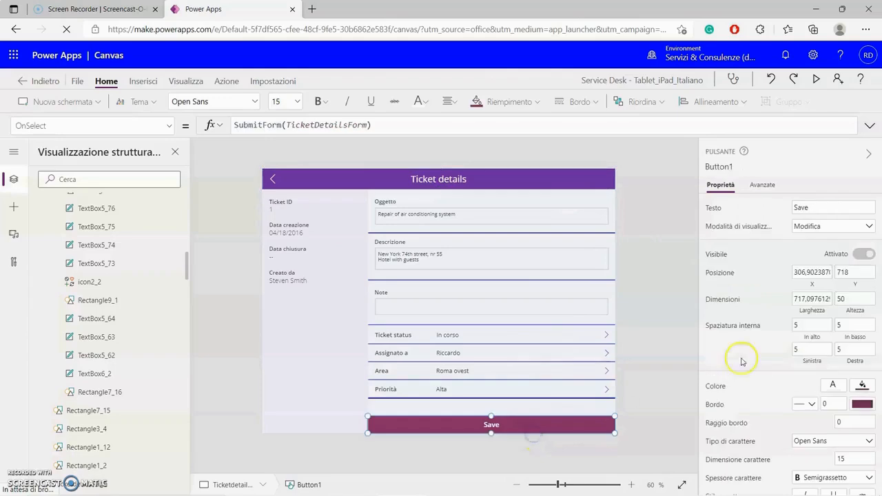
- Change the Save button caption to 'Salva'
left_click(799, 207)
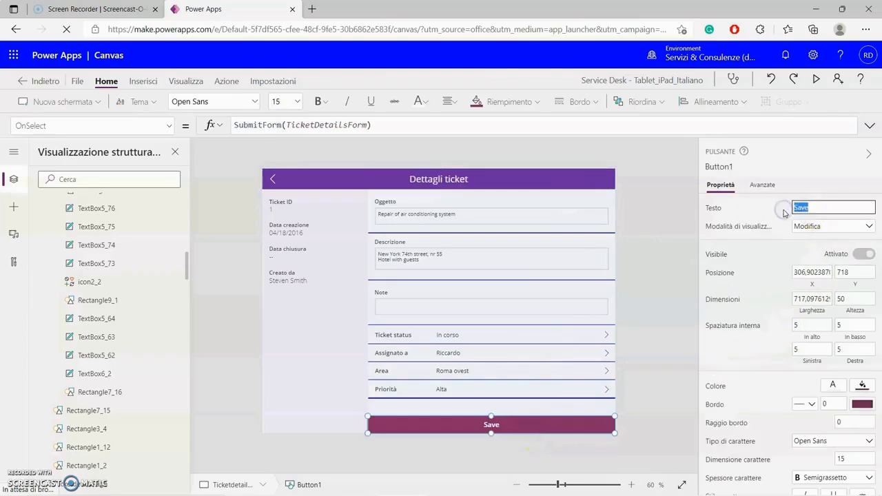
type("Salva")
left_click(675, 232)
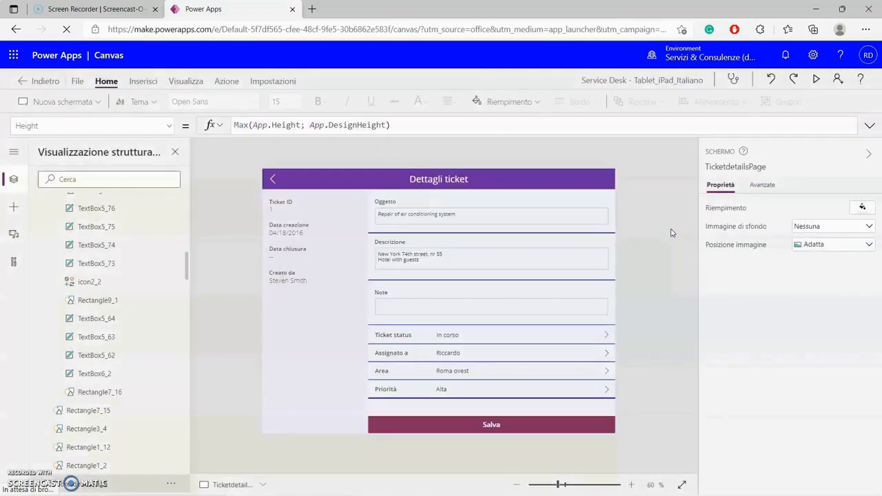
- Visit the Ticket status screen, then retitle the Assign to screen header 'Assegnato a'
left_click(616, 283)
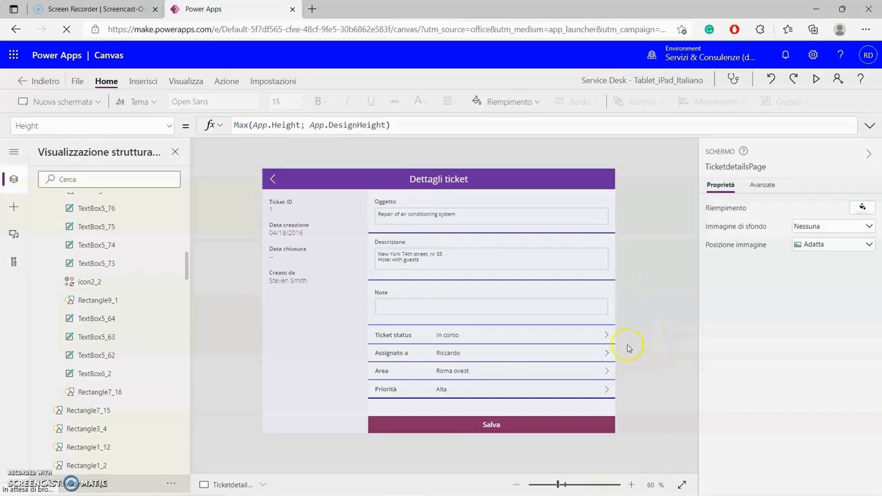
left_click(605, 337, "alt")
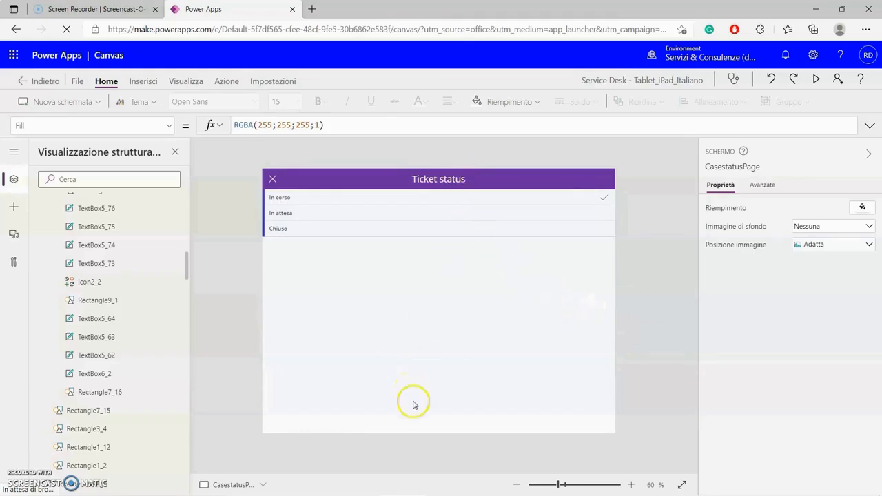
left_click(273, 182, "alt")
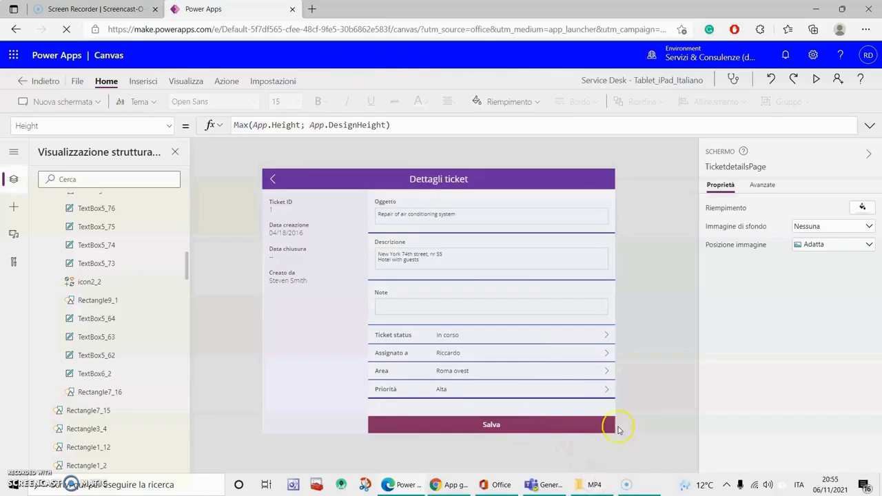
left_click(611, 359, "alt")
left_click(538, 311)
left_click(453, 179)
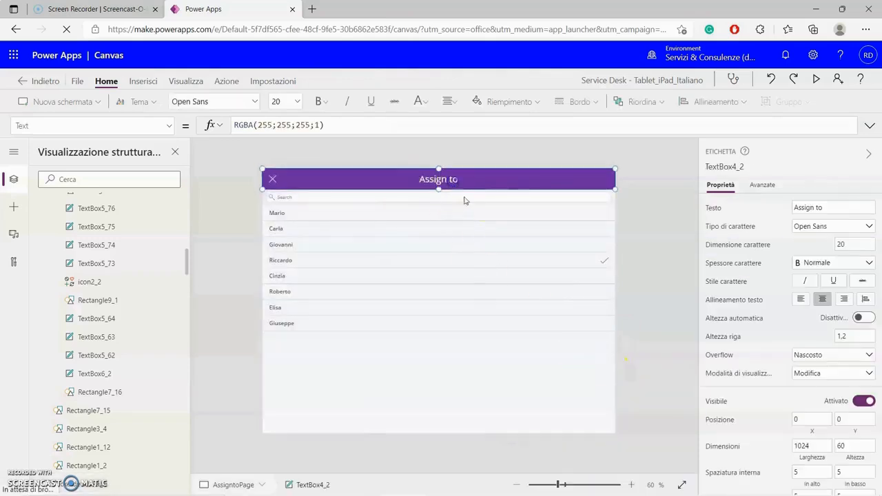
left_click_drag(820, 205, 788, 202)
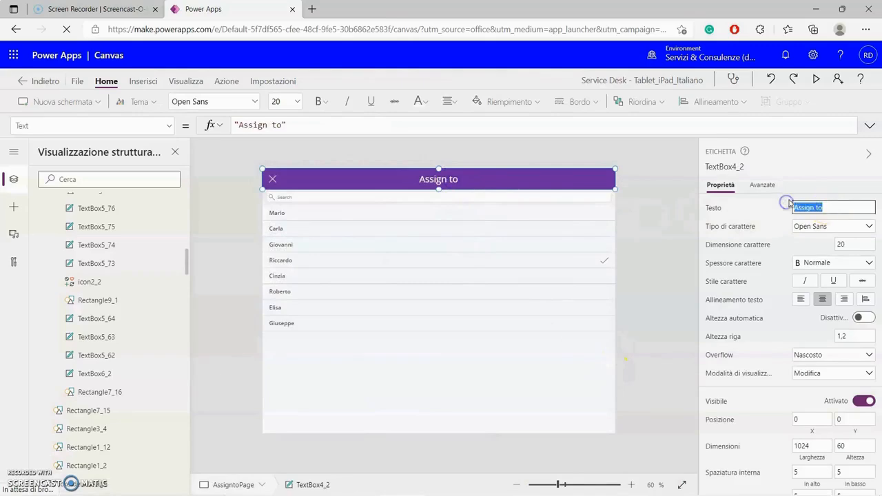
type("A")
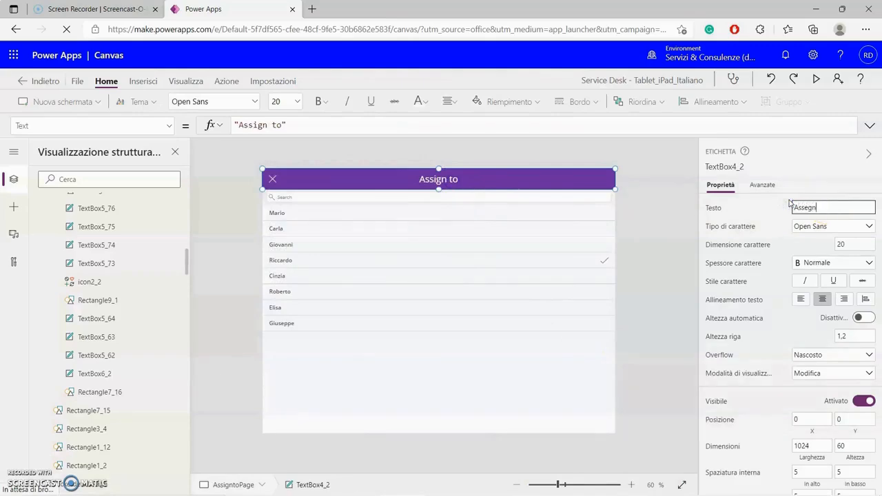
left_click(681, 247)
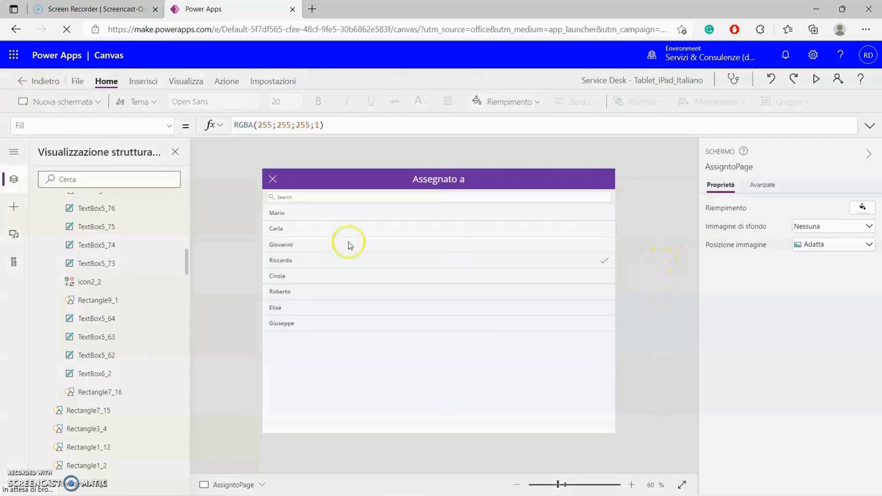
- Retitle the Priority screen header 'Priorità' and return to the dashboard
left_click(270, 181)
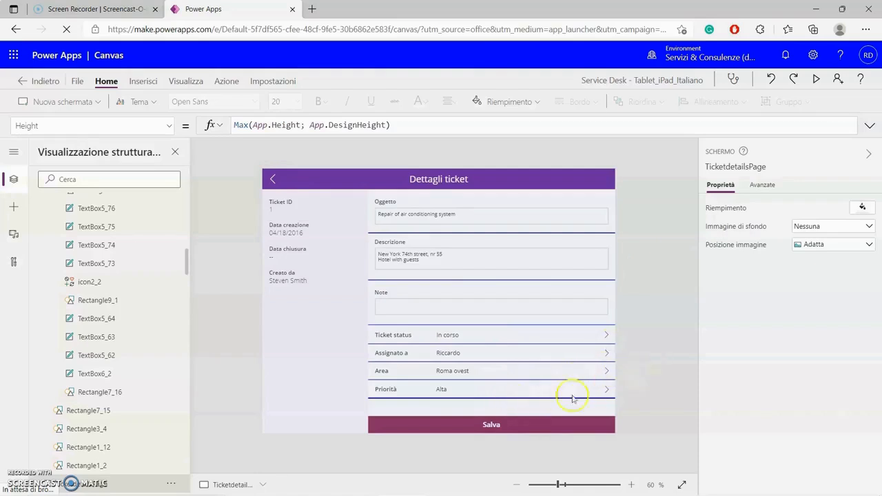
left_click(607, 390)
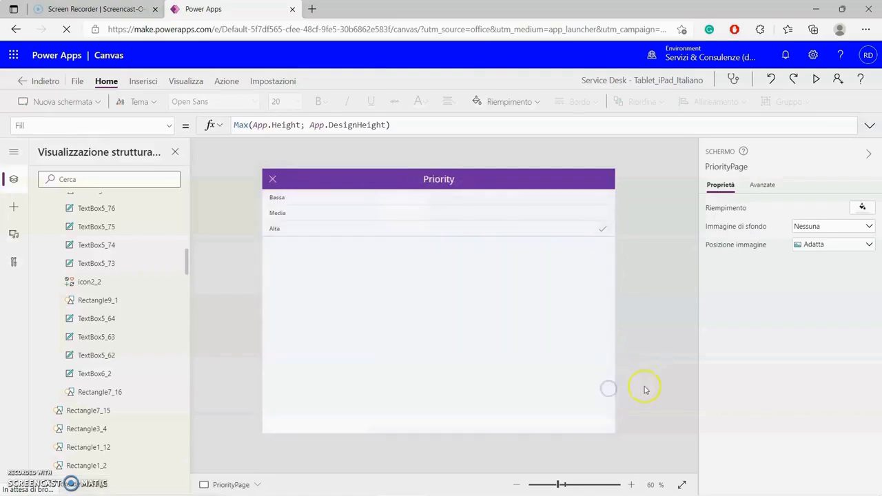
left_click(459, 183)
left_click(830, 207)
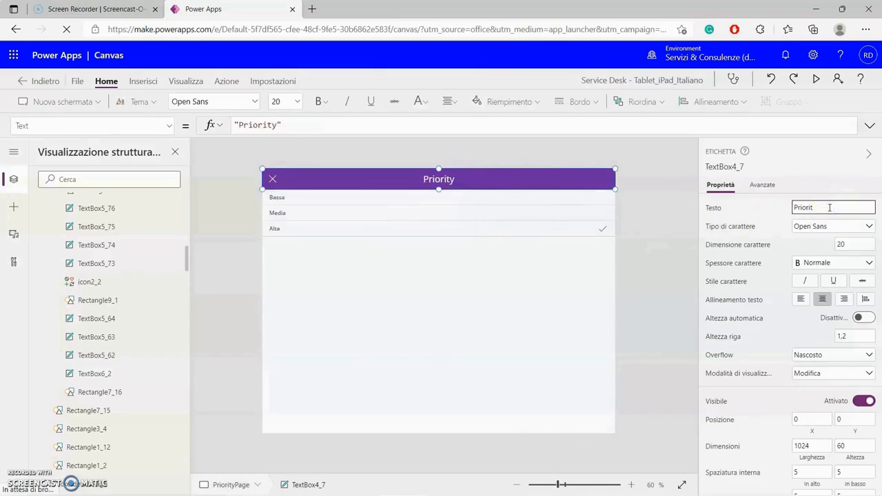
left_click(668, 297)
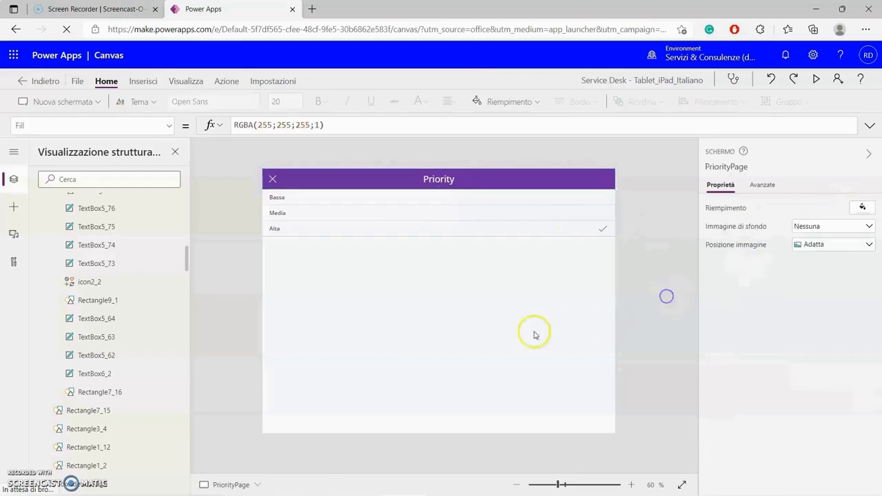
left_click(272, 180, "alt")
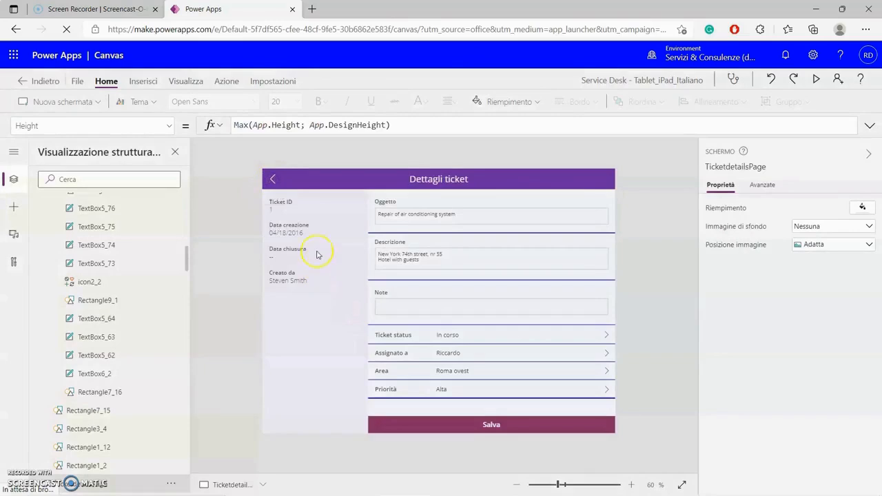
left_click(273, 182, "alt")
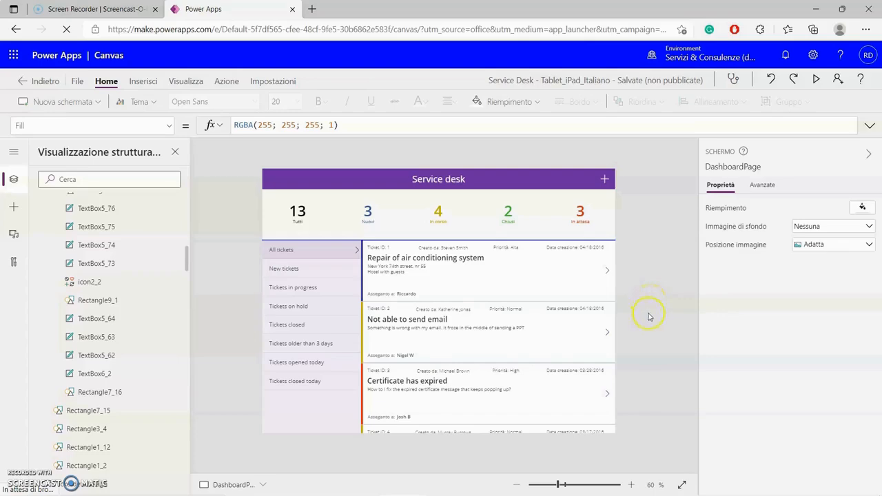
- Open the first ticket's details screen and select its TicketDetailsForm
left_click(608, 273)
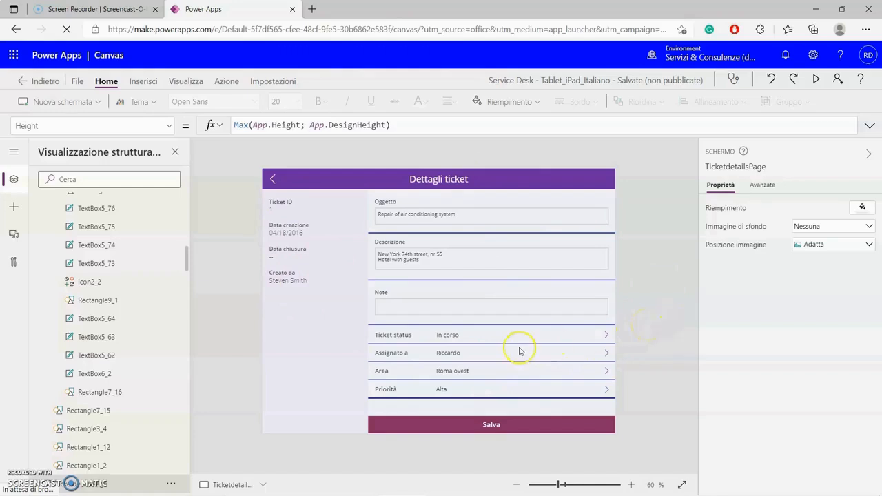
left_click(663, 270)
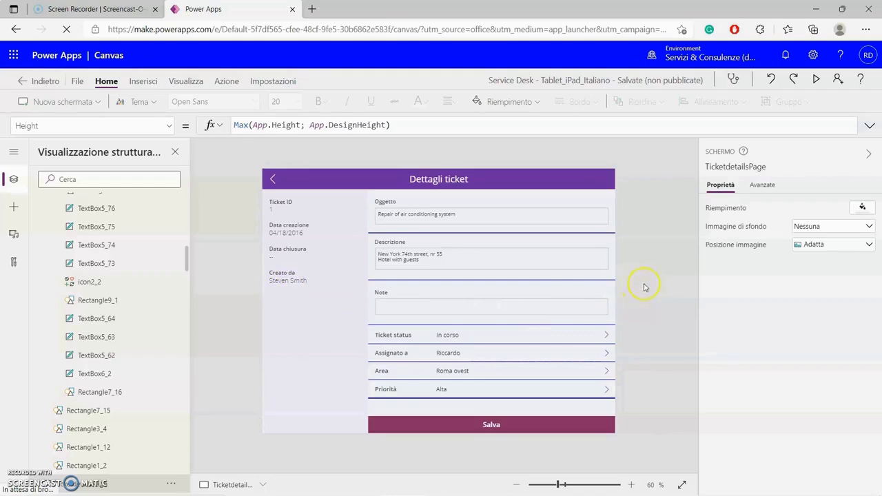
left_click(616, 245)
- Check the details form's Tickets data source, then open its Modifica campi fields list
left_click(617, 228)
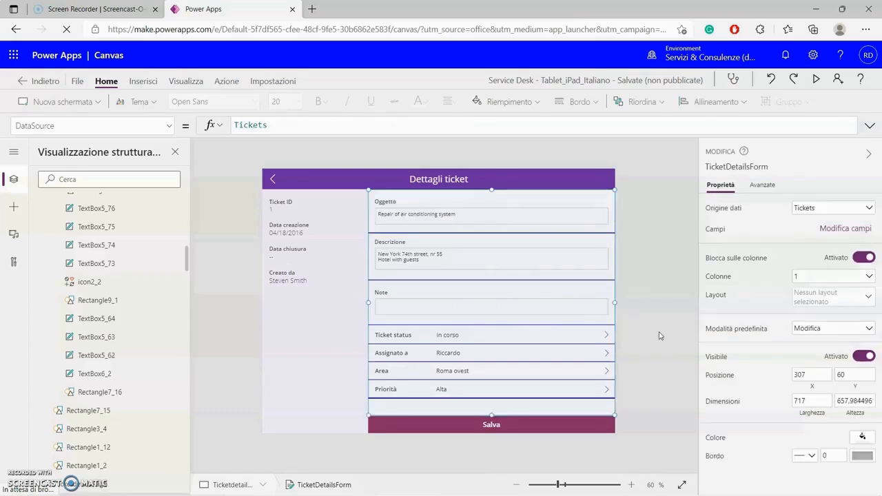
left_click(763, 184)
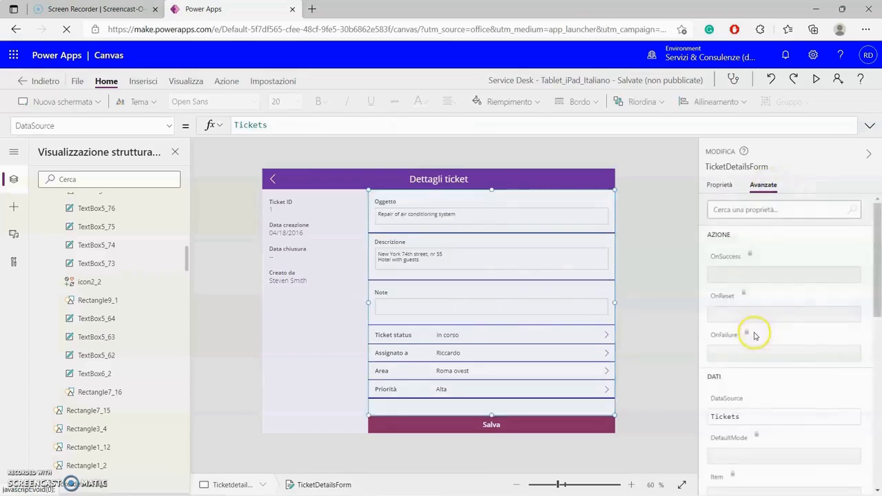
scroll(759, 336, "down", 2)
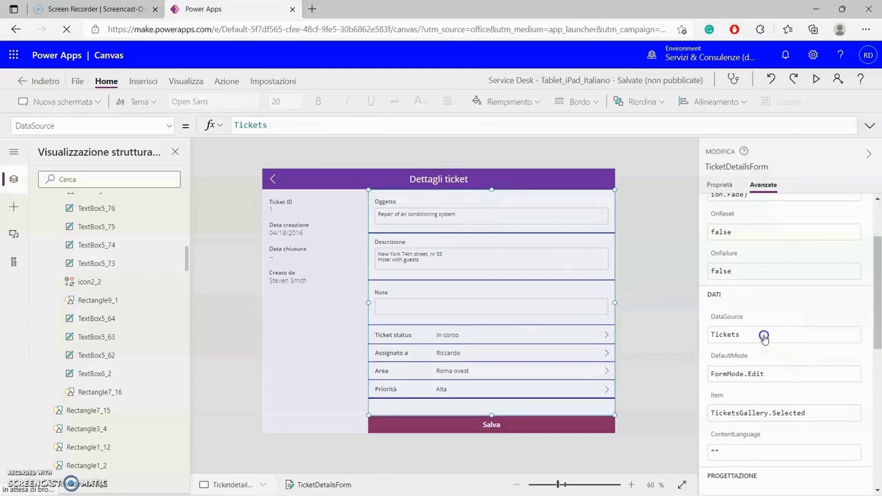
left_click(764, 336)
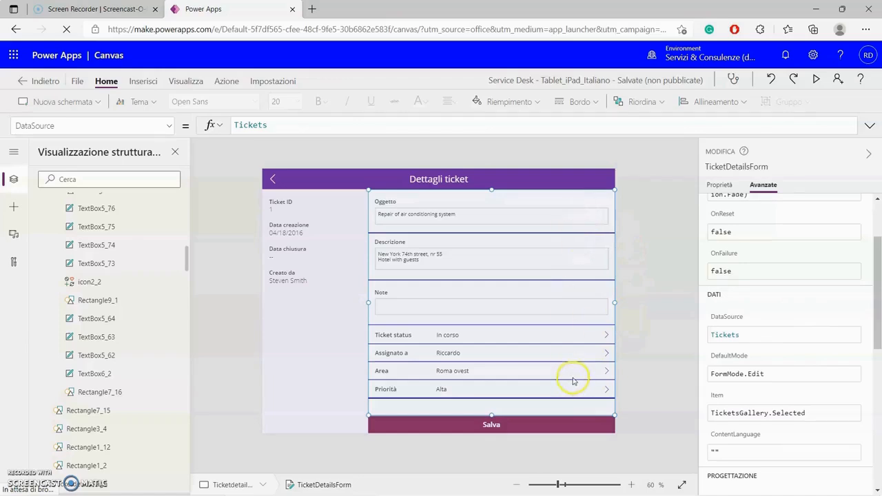
left_click(721, 186)
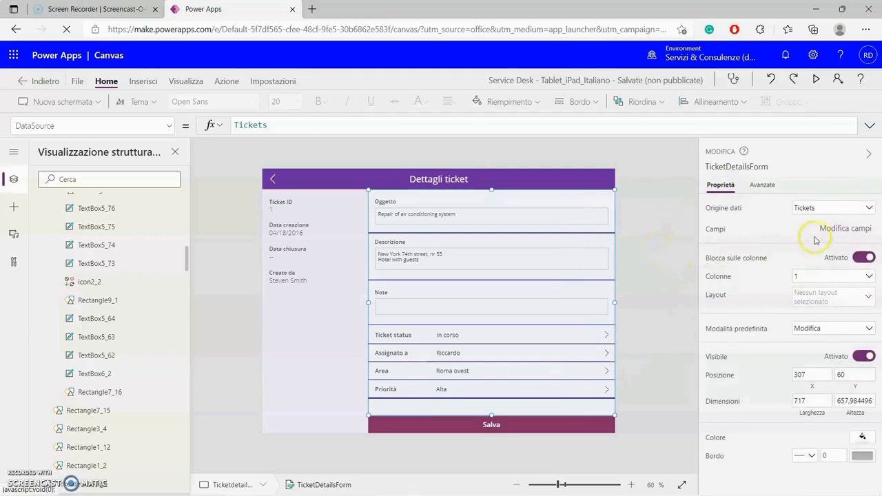
left_click(839, 230)
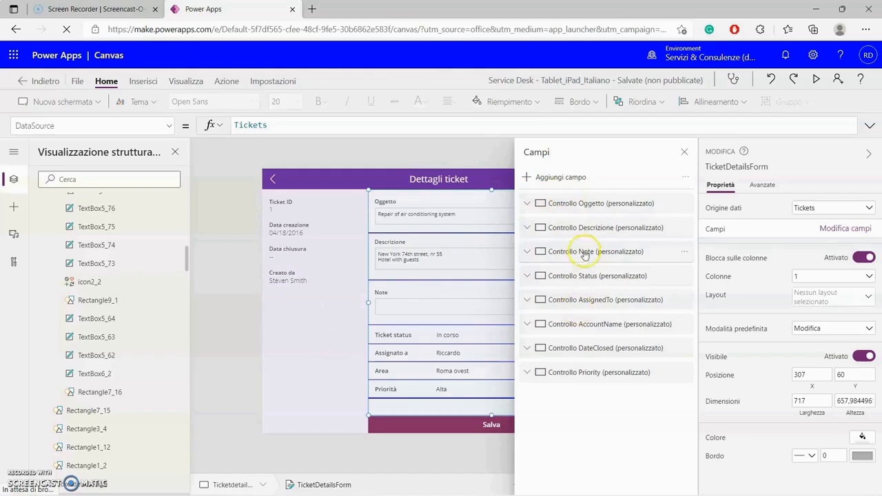
- Add the Owner field to the ticket details form
left_click(566, 177)
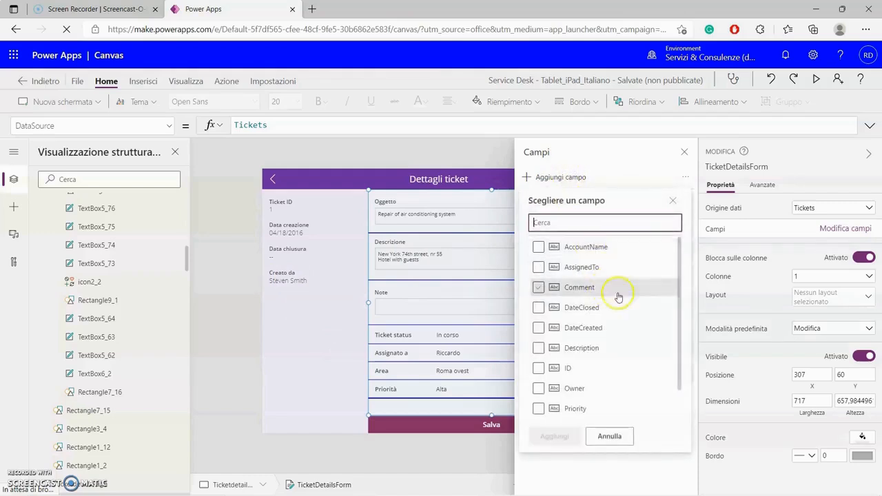
scroll(631, 313, "down", 2)
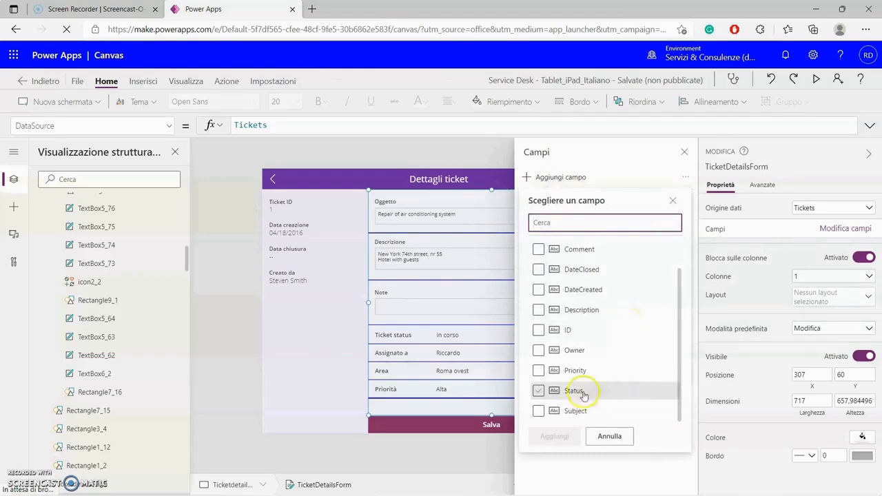
left_click(538, 350)
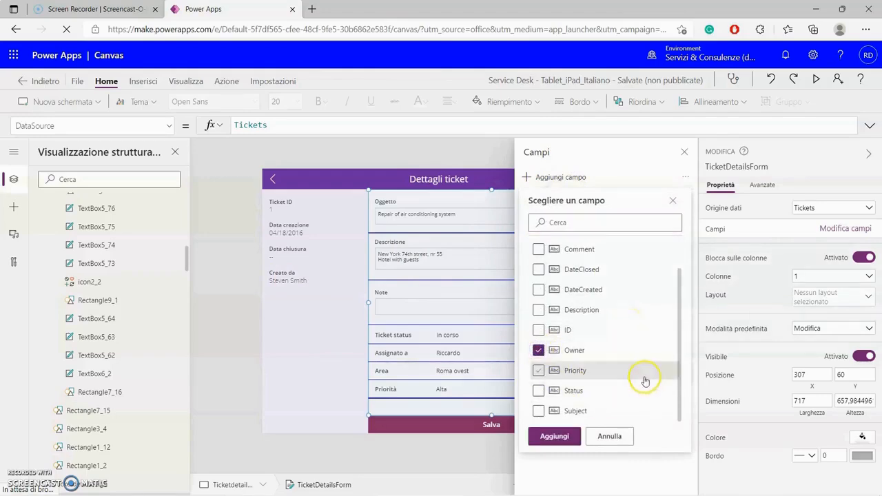
left_click(562, 437)
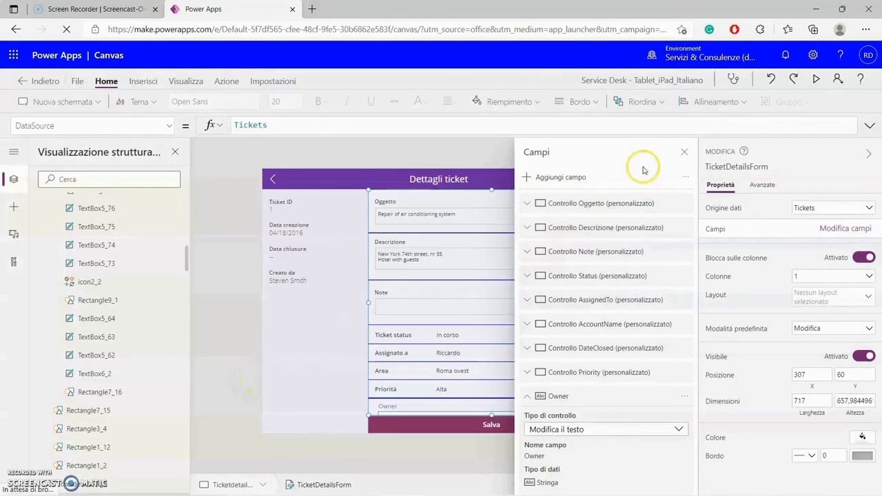
left_click(685, 151)
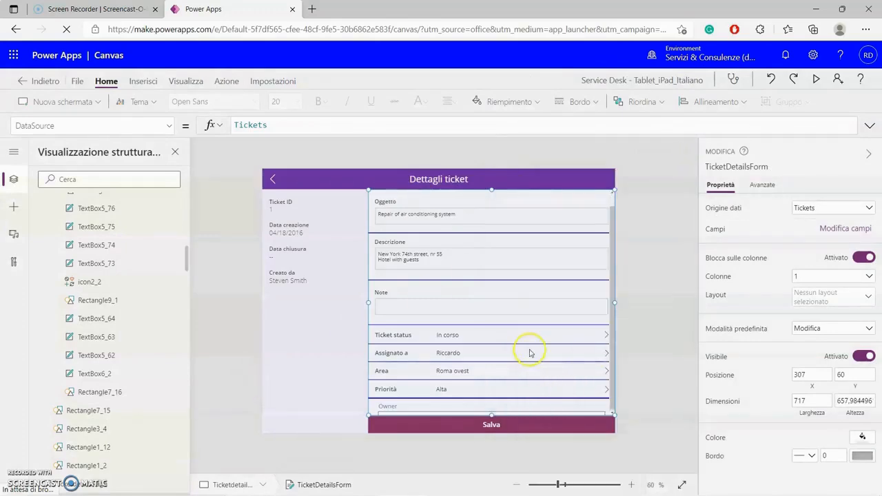
scroll(528, 349, "down", 1)
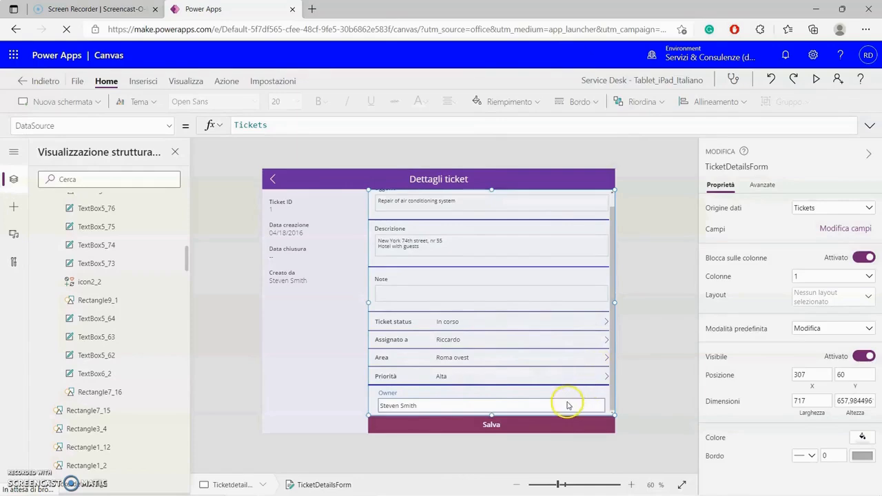
scroll(549, 364, "up", 1)
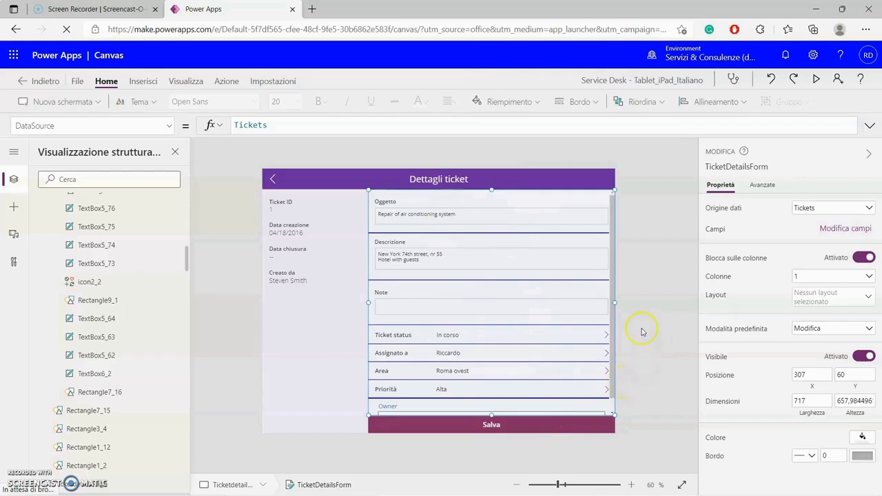
- Move the Owner card above Oggetto so it is the form's first field
left_click(849, 231)
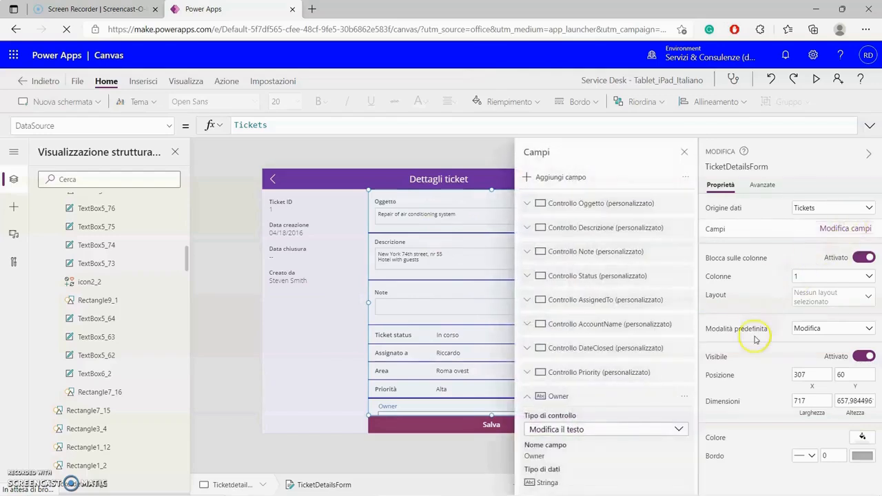
left_click(684, 397)
left_click_drag(618, 405, 621, 200)
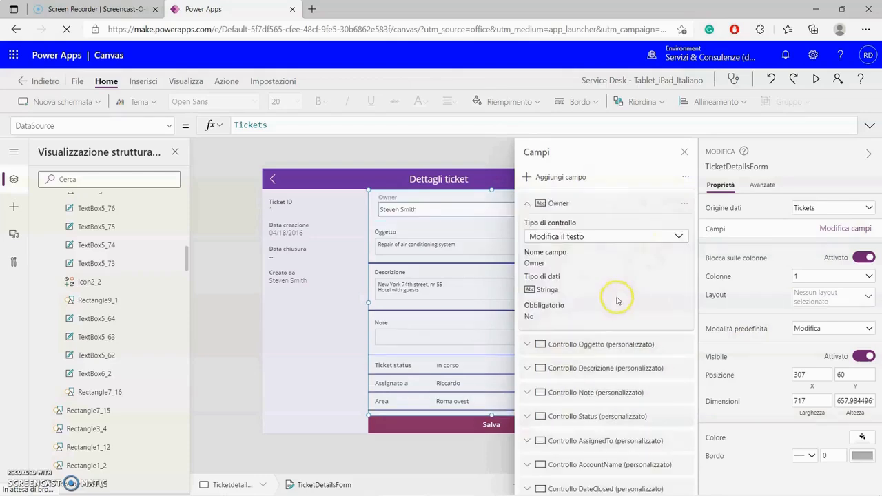
left_click(685, 152)
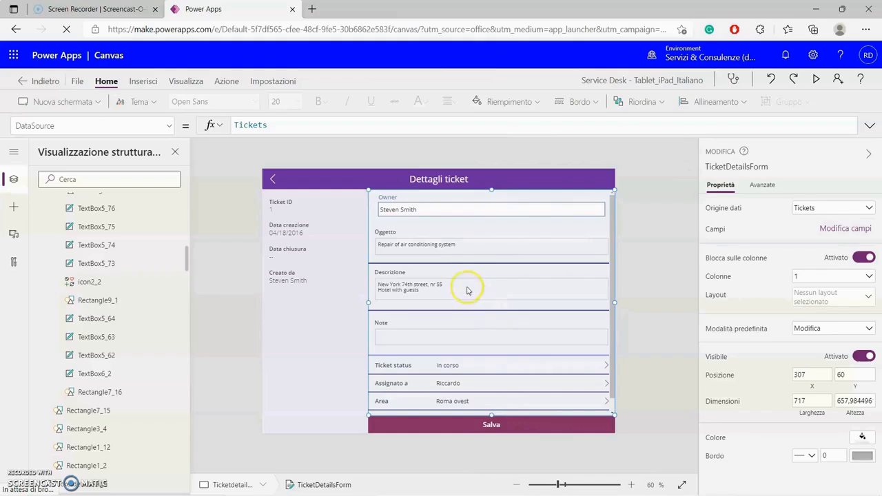
left_click(639, 215)
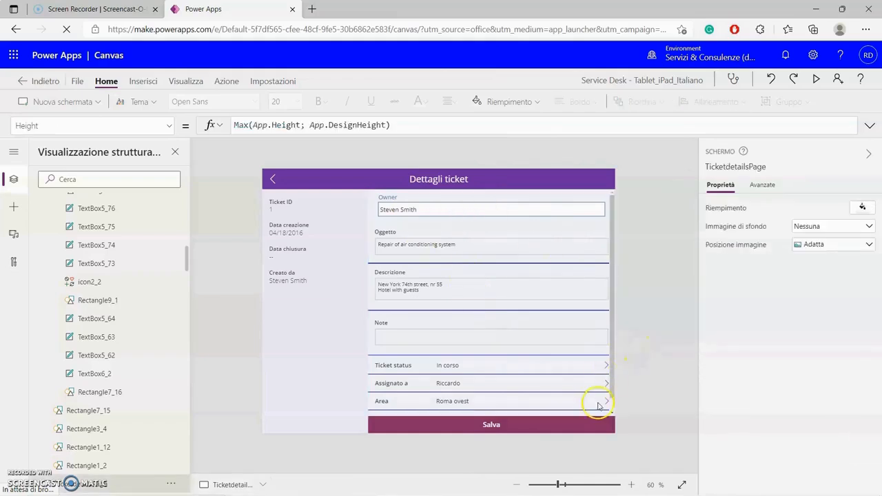
- In preview, replace the first ticket's Owner with a different person's name and save with Salva
left_click(817, 80)
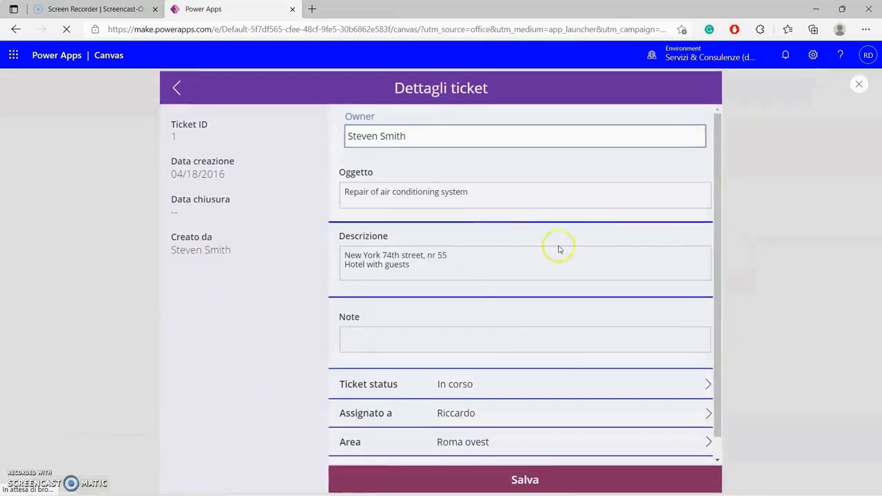
left_click(417, 139)
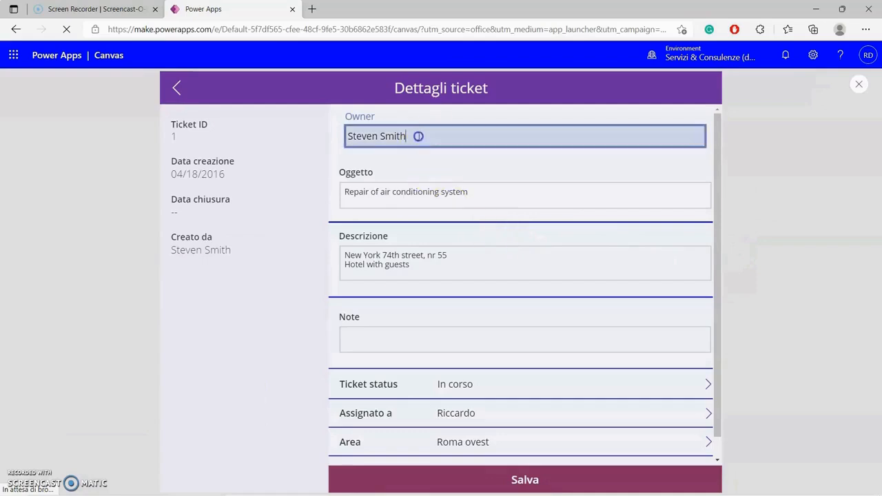
left_click_drag(392, 137, 339, 142)
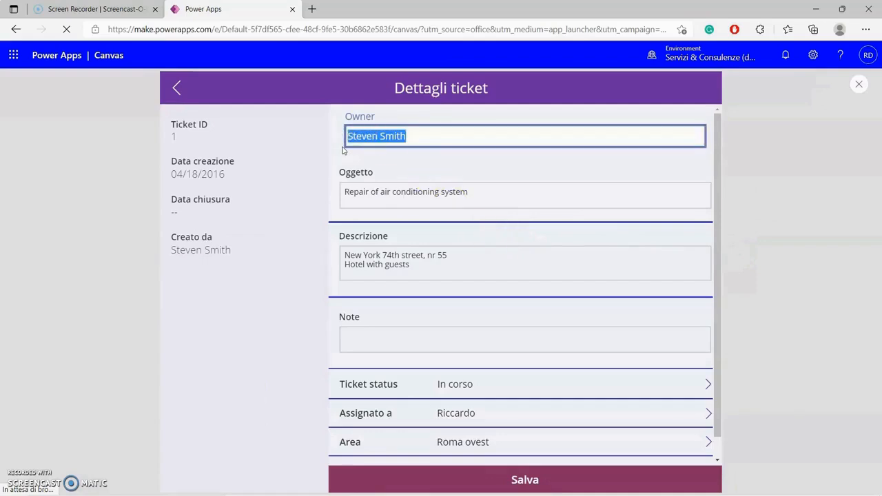
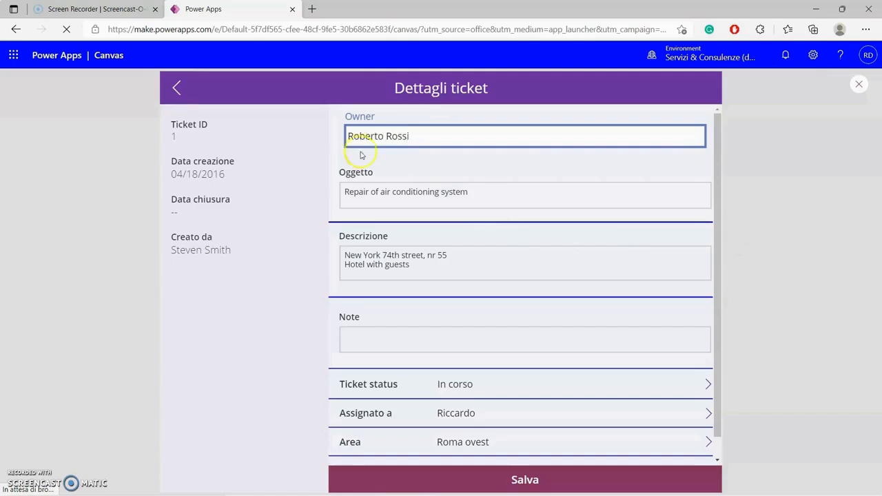
left_click(778, 192)
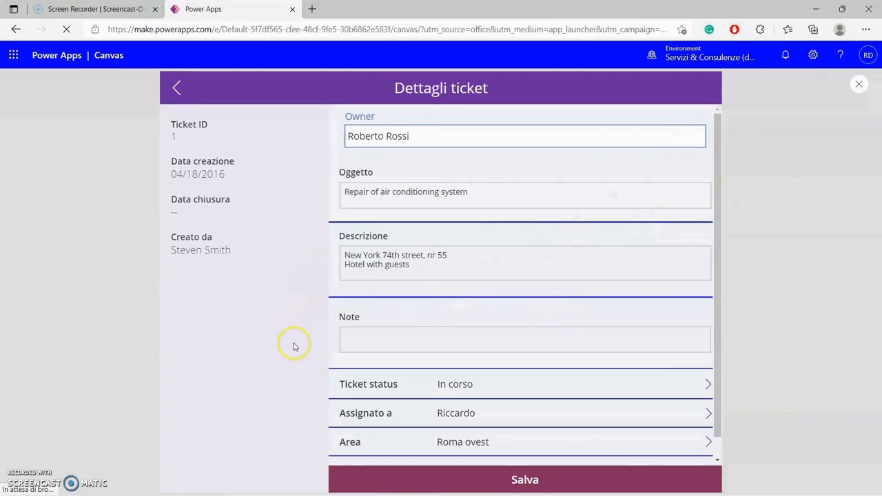
left_click(519, 480)
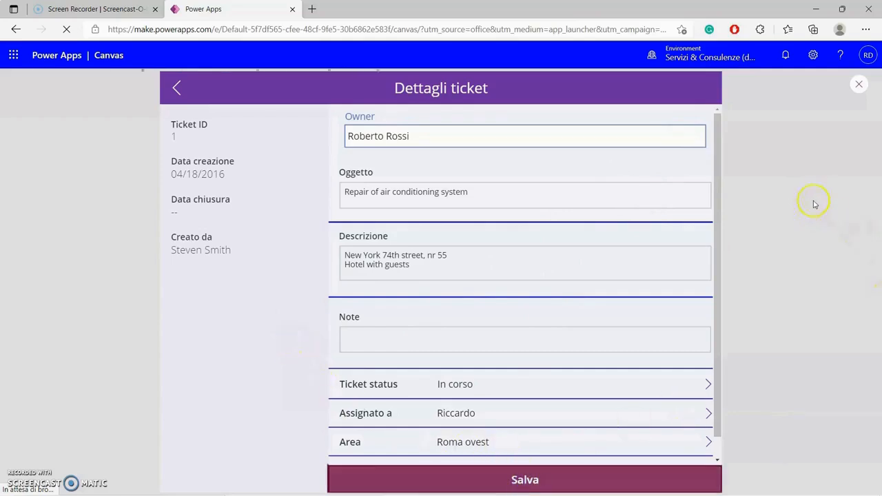